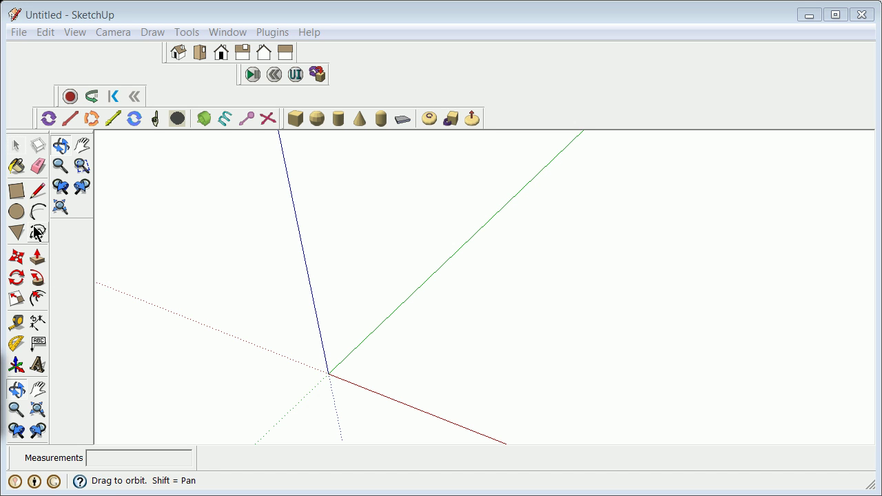
# Draw a 30' by 30' rectangle with one corner at the origin as the slab.
pyautogui.click(17, 192)
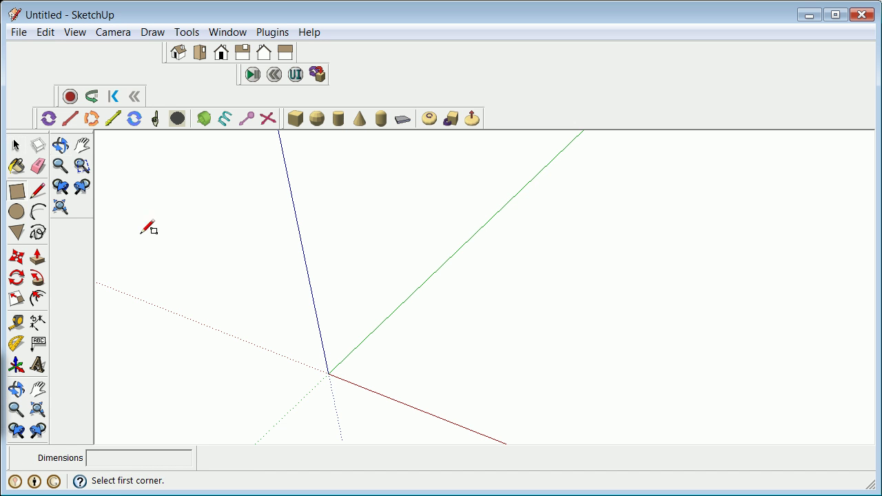
pyautogui.click(329, 373)
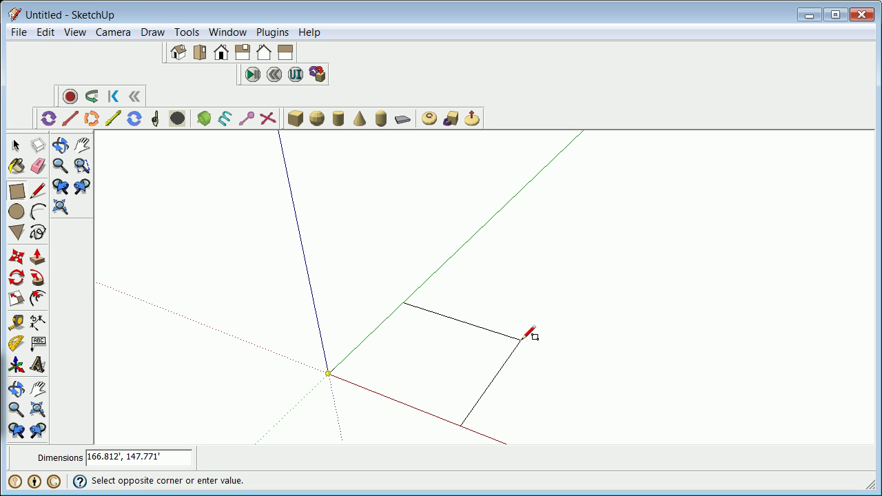
pyautogui.click(521, 339)
pyautogui.write("30',30")
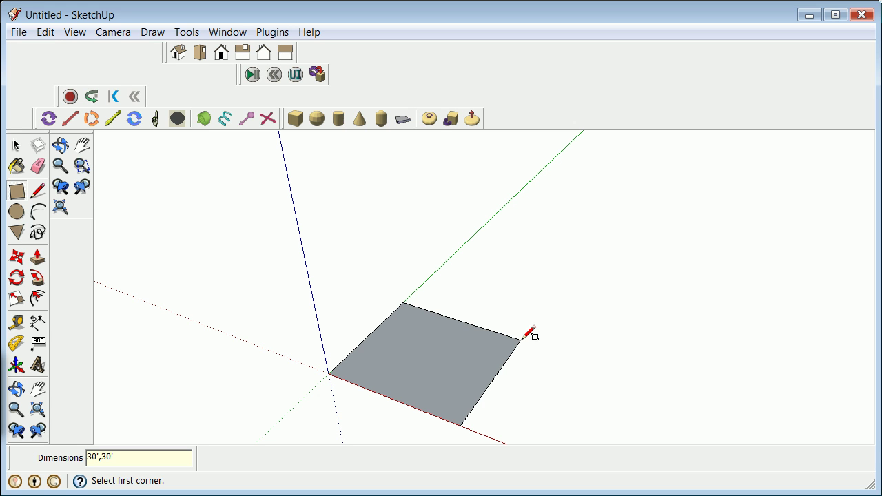
pyautogui.press('Return')
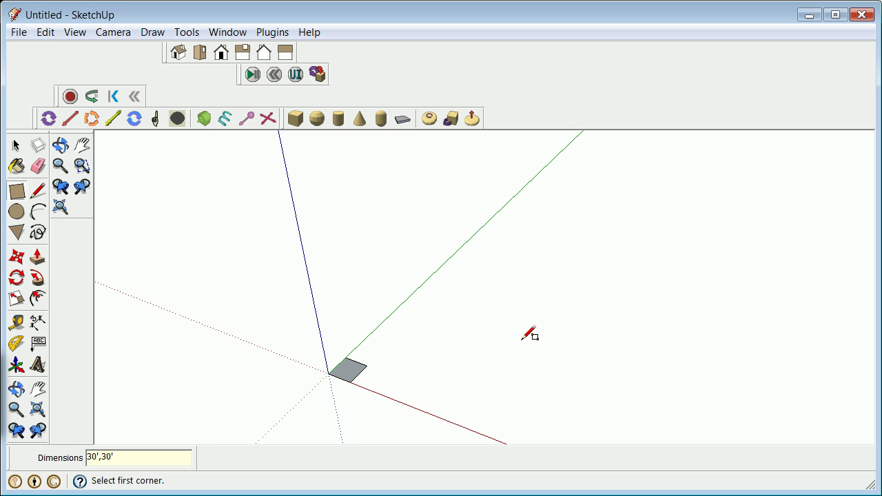
pyautogui.scroll(3, 291, 404)
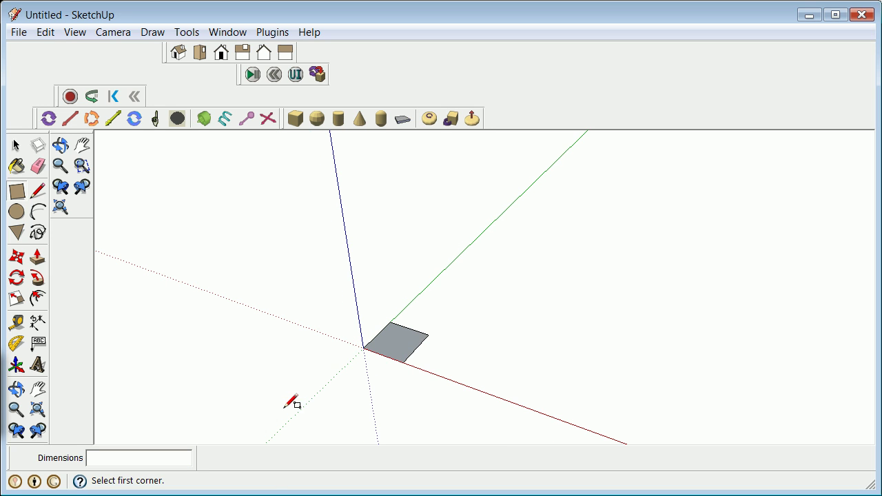
# Select the whole square, face and edges, and make it a group.
pyautogui.click(17, 146)
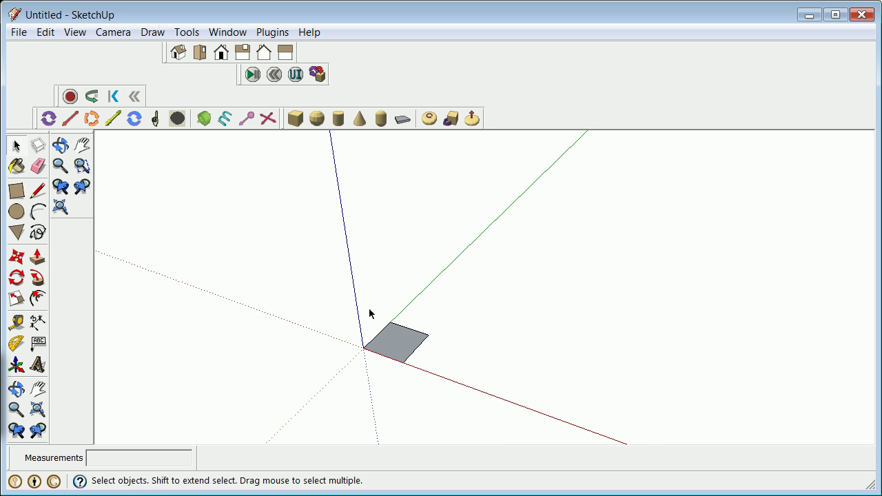
pyautogui.click(391, 348)
pyautogui.click(452, 314)
pyautogui.moveTo(333, 276); pyautogui.dragTo(456, 391)
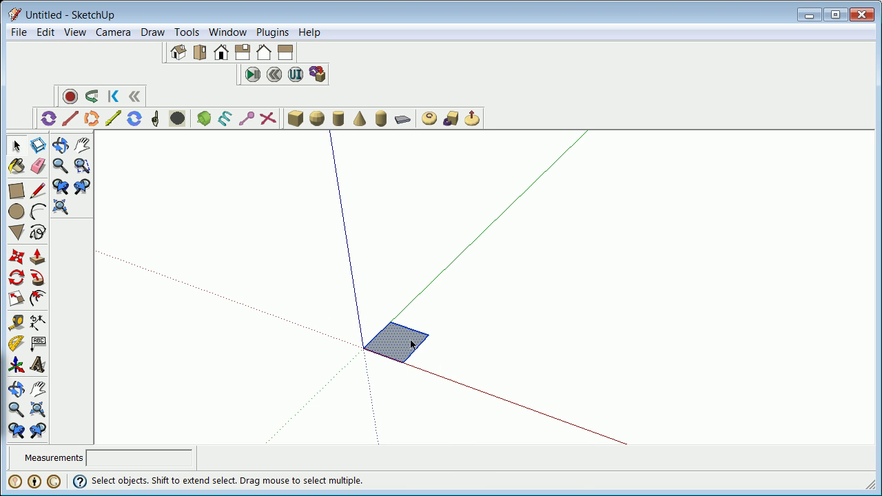
pyautogui.rightClick(411, 341)
pyautogui.click(482, 473)
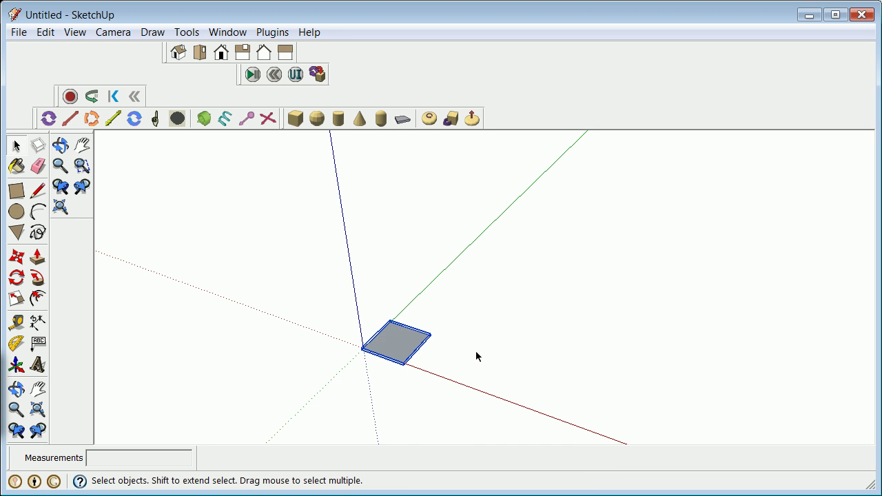
pyautogui.click(477, 357)
# Add a layer named groundplaneandgrid and make it the current layer.
pyautogui.click(233, 33)
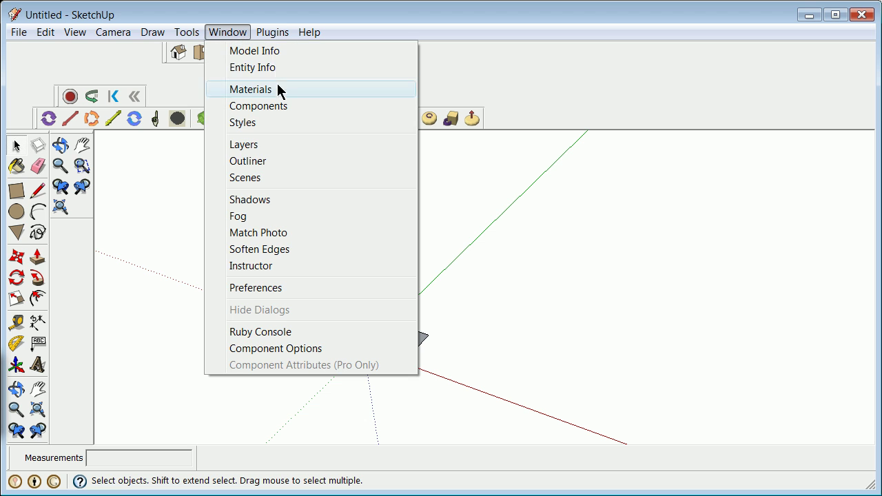
pyautogui.click(268, 147)
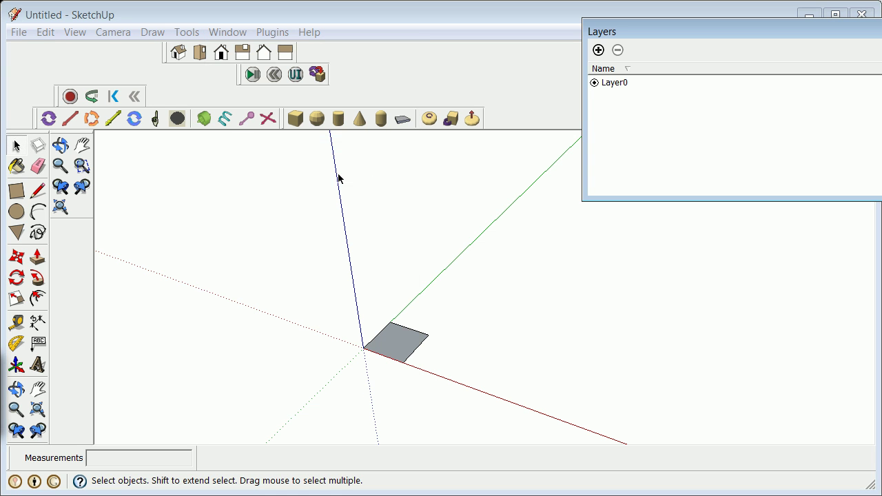
pyautogui.click(598, 50)
pyautogui.write('groundplane')
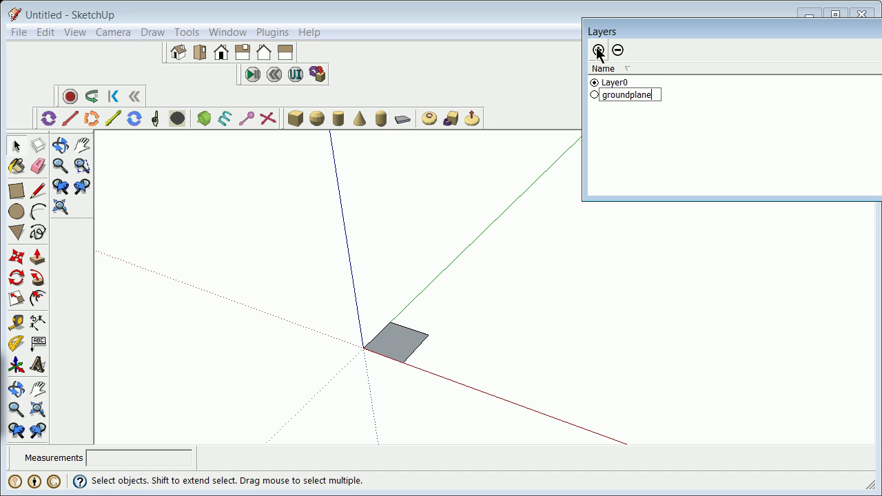
pyautogui.write('andgrid')
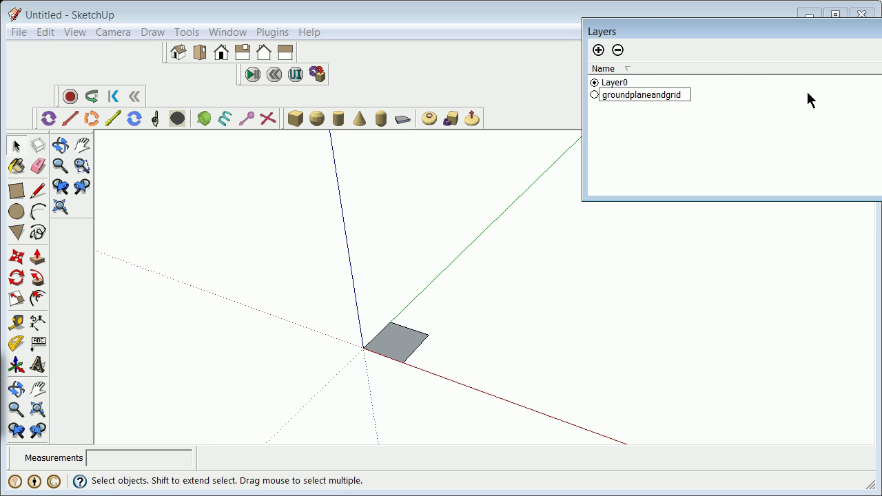
pyautogui.click(592, 94)
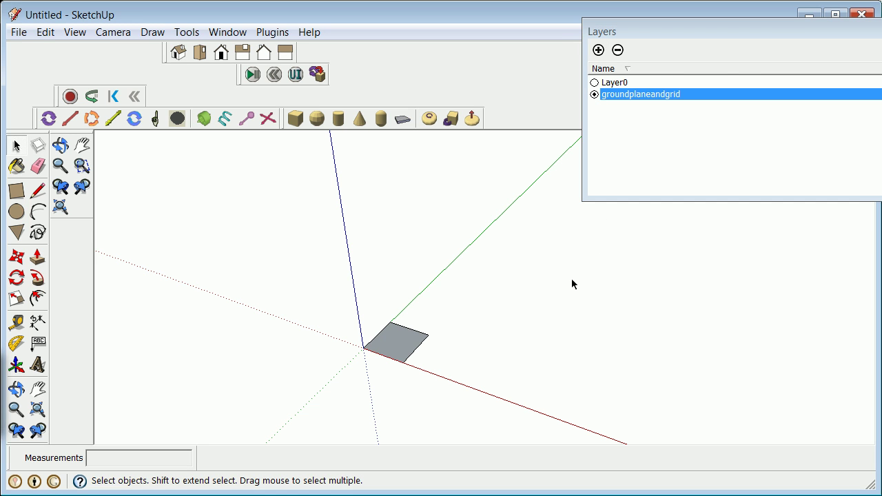
# Assign the slab group to the groundplaneandgrid layer in Entity Info.
pyautogui.click(396, 341)
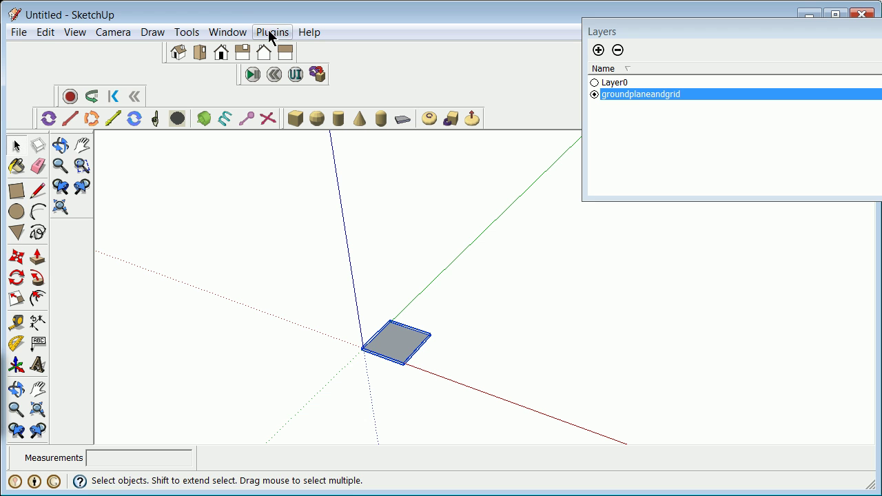
pyautogui.click(228, 33)
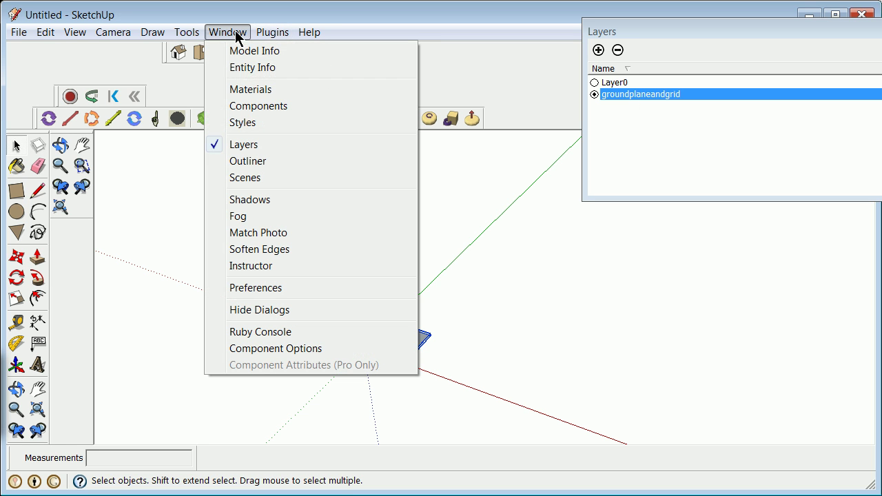
pyautogui.click(252, 67)
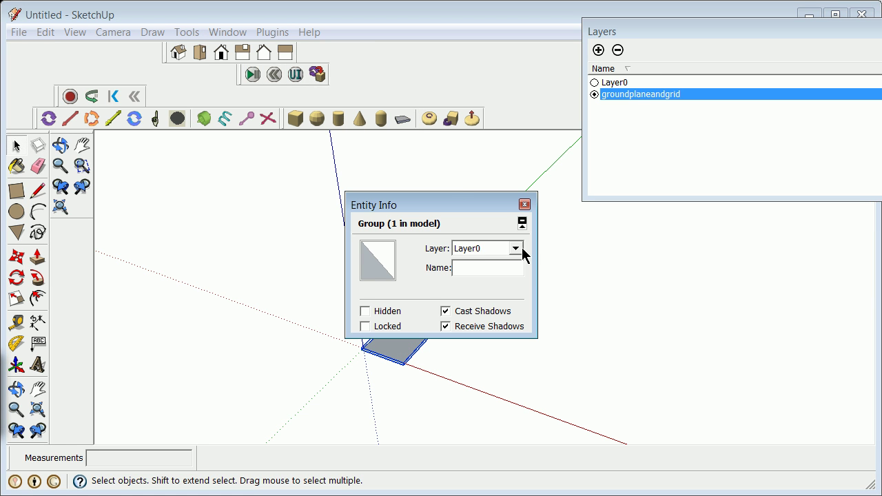
pyautogui.click(515, 248)
pyautogui.click(508, 273)
pyautogui.click(576, 342)
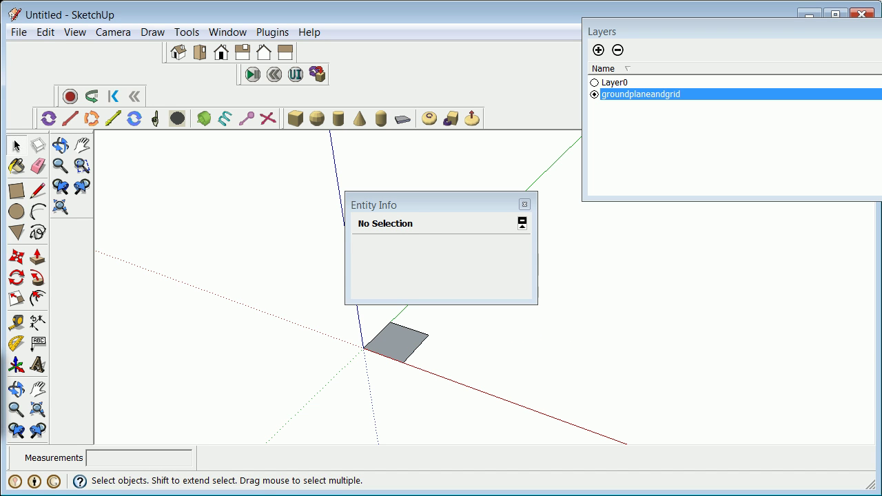
# Draw a 1' by 1' rectangle at the origin as the column base.
pyautogui.click(525, 205)
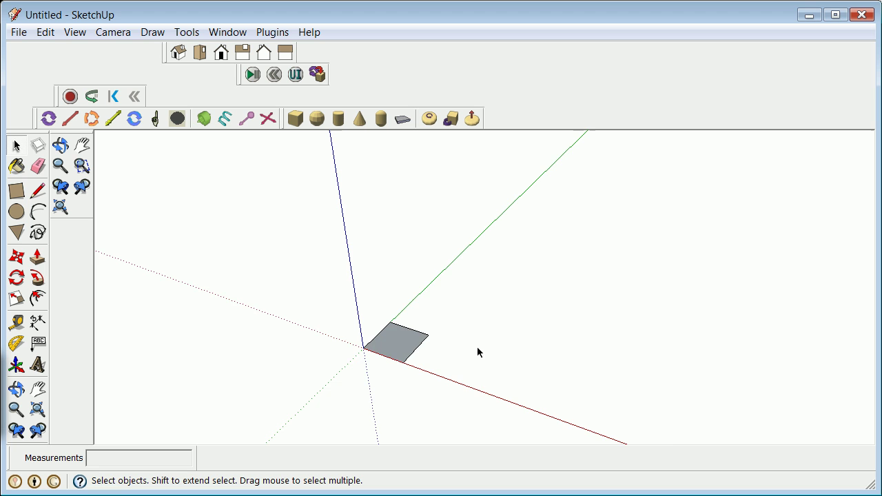
pyautogui.scroll(1, 354, 350)
pyautogui.scroll(3, 354, 350)
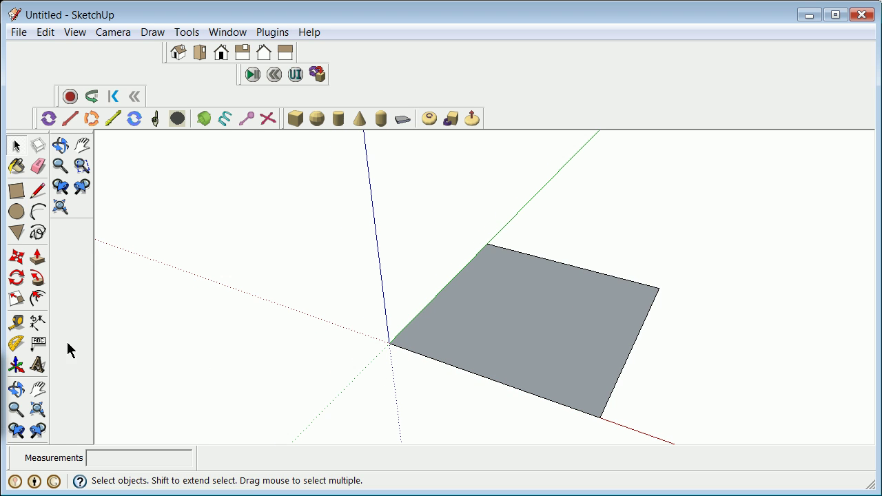
pyautogui.click(16, 389)
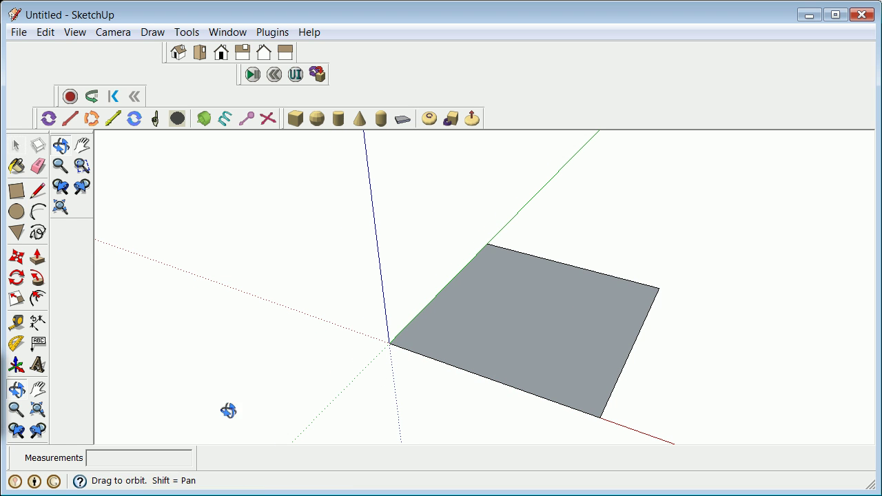
pyautogui.moveTo(230, 410); pyautogui.dragTo(364, 387)
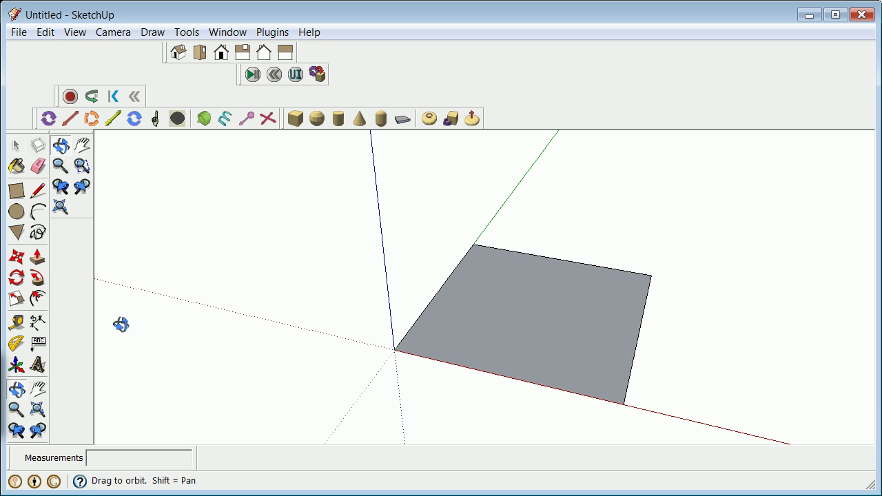
pyautogui.click(16, 191)
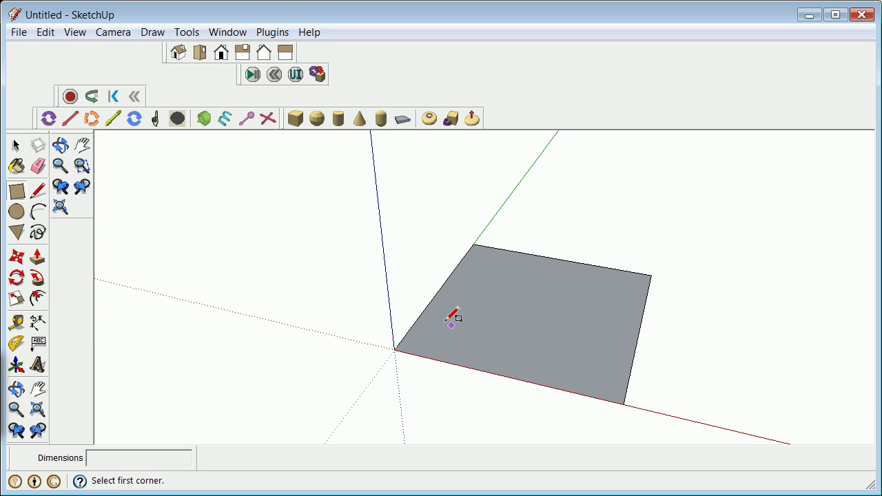
pyautogui.click(398, 349)
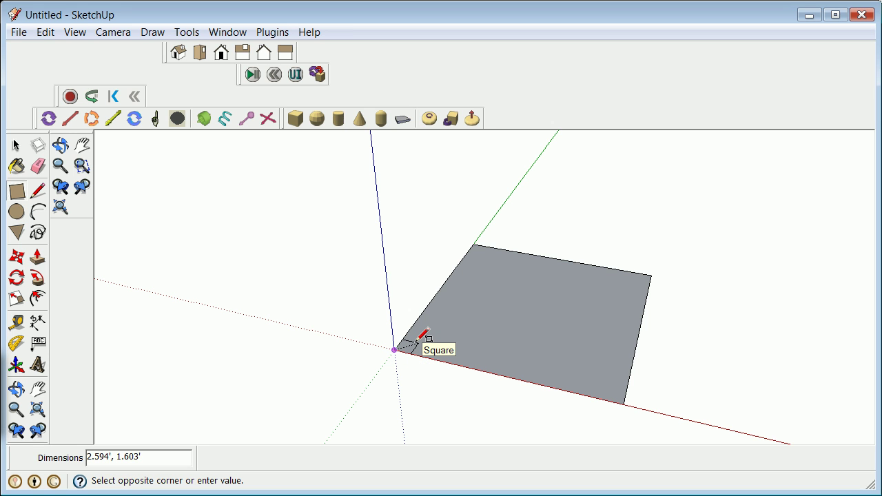
pyautogui.write("1',1")
pyautogui.press('Return')
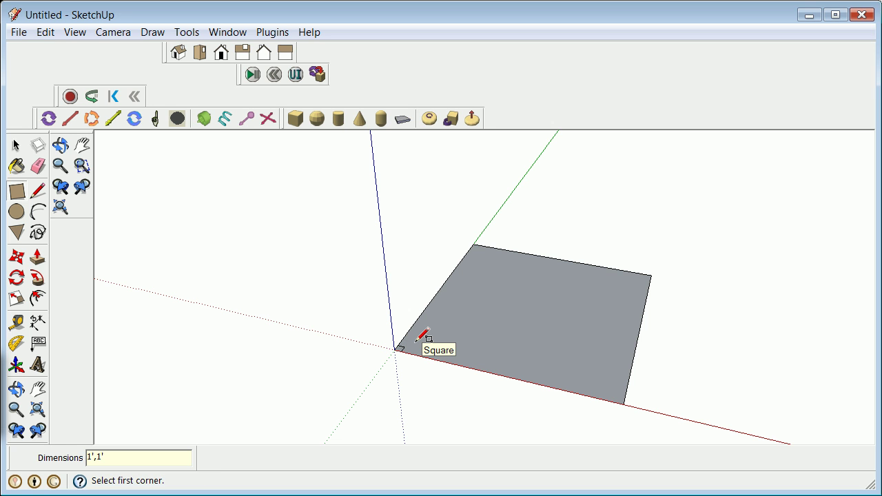
pyautogui.scroll(3, 400, 334)
pyautogui.scroll(2, 400, 334)
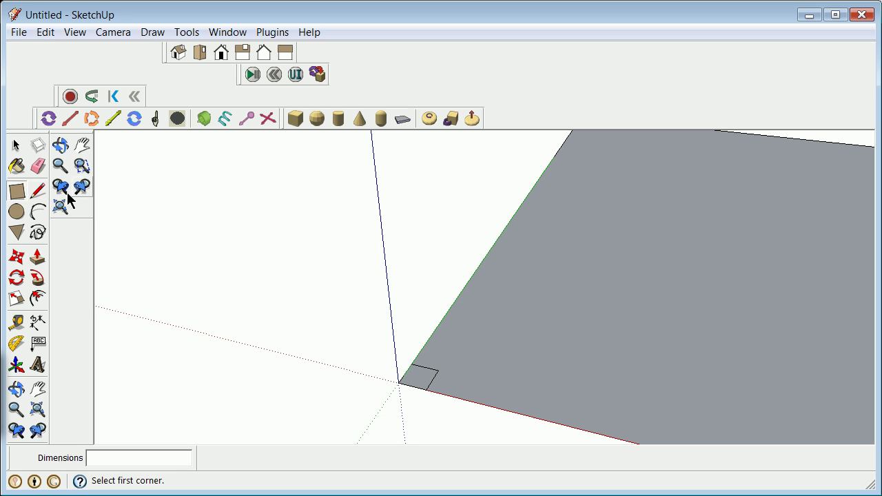
# Push/pull the 1' square up 9' into a column and window-select it.
pyautogui.click(38, 191)
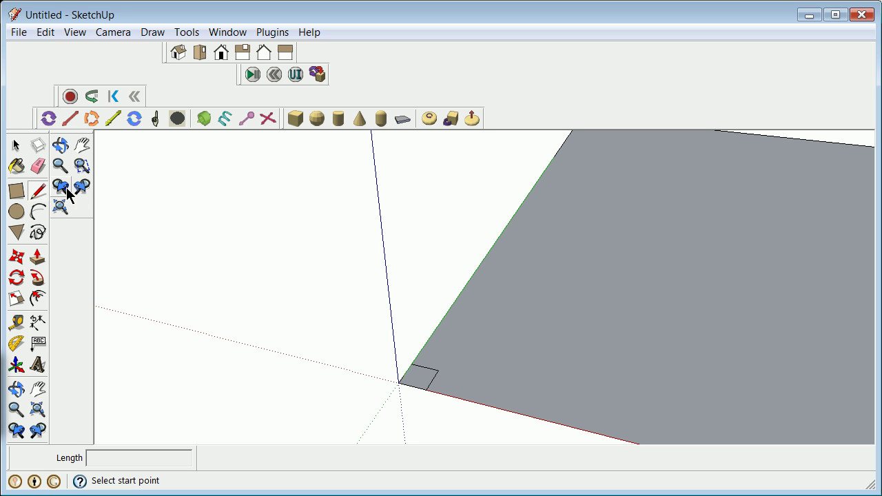
pyautogui.click(15, 145)
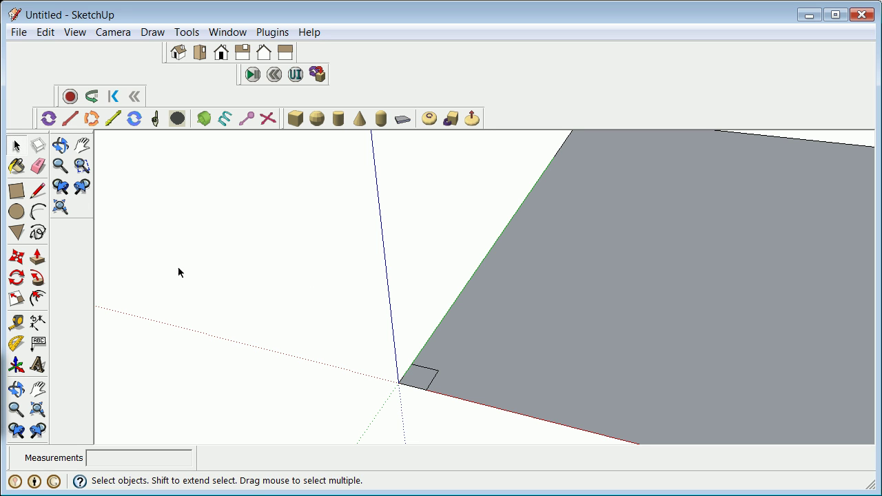
pyautogui.click(37, 258)
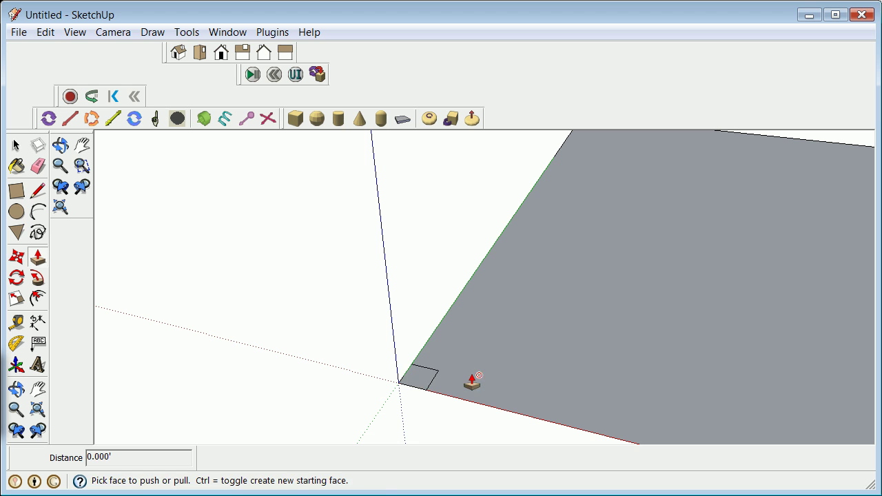
pyautogui.moveTo(421, 381); pyautogui.dragTo(421, 310)
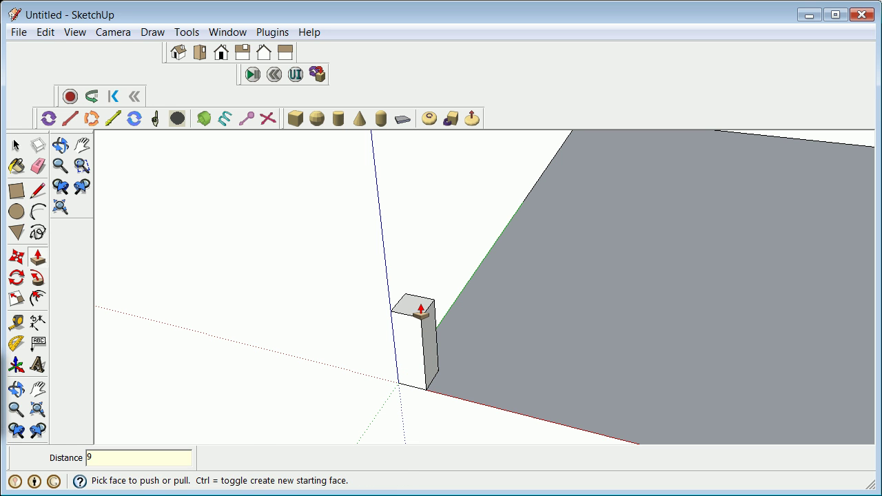
pyautogui.press('Return')
pyautogui.scroll(-3, 422, 313)
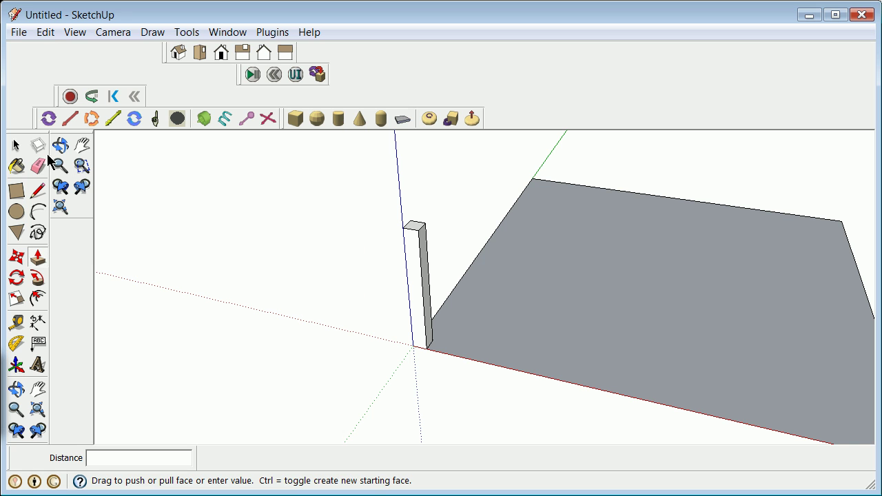
pyautogui.click(16, 146)
pyautogui.moveTo(388, 205); pyautogui.dragTo(480, 370)
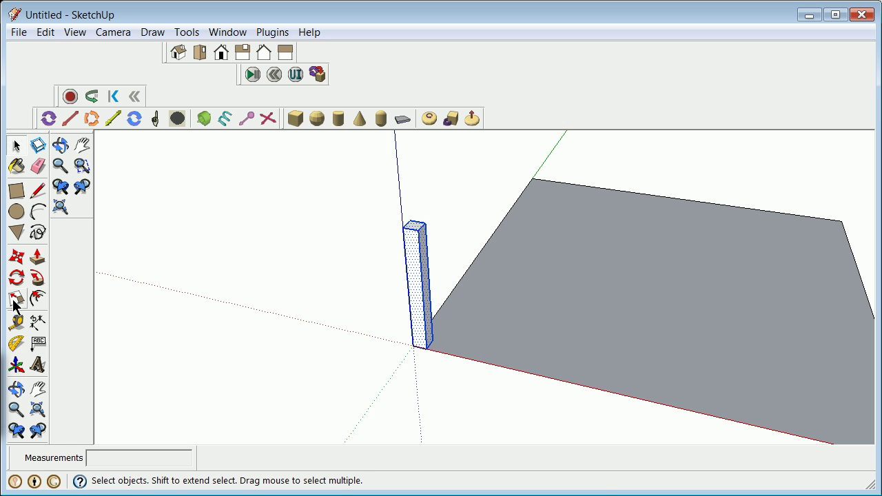
# Make the selected box a component named 'column'.
pyautogui.rightClick(413, 276)
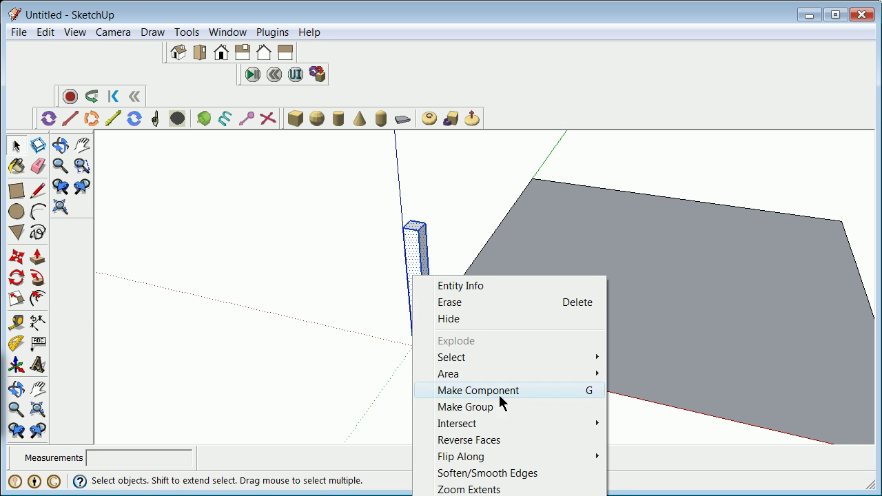
pyautogui.click(491, 390)
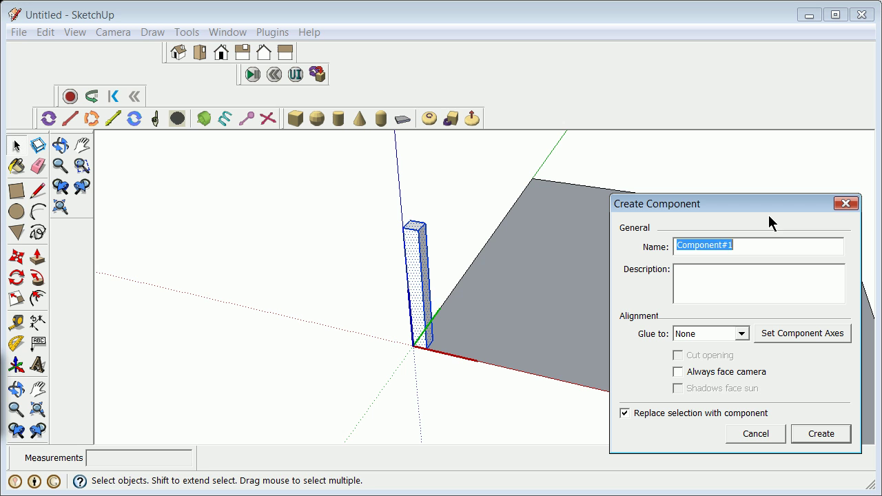
pyautogui.write('column')
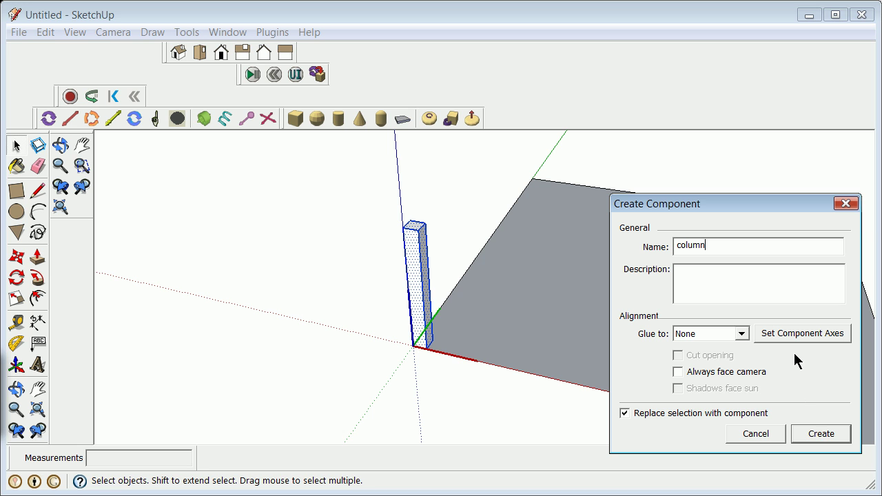
pyautogui.click(811, 433)
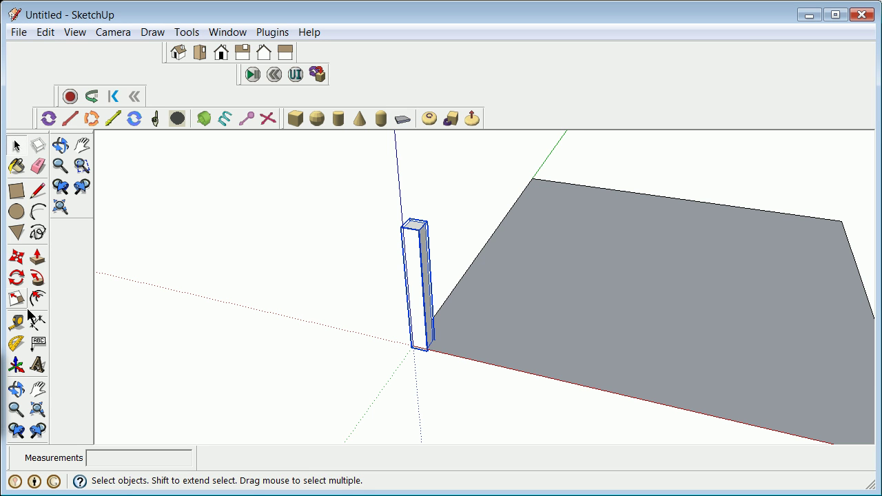
# Shift the column slightly left, off the slab corner, and reselect it.
pyautogui.click(17, 257)
pyautogui.click(429, 300)
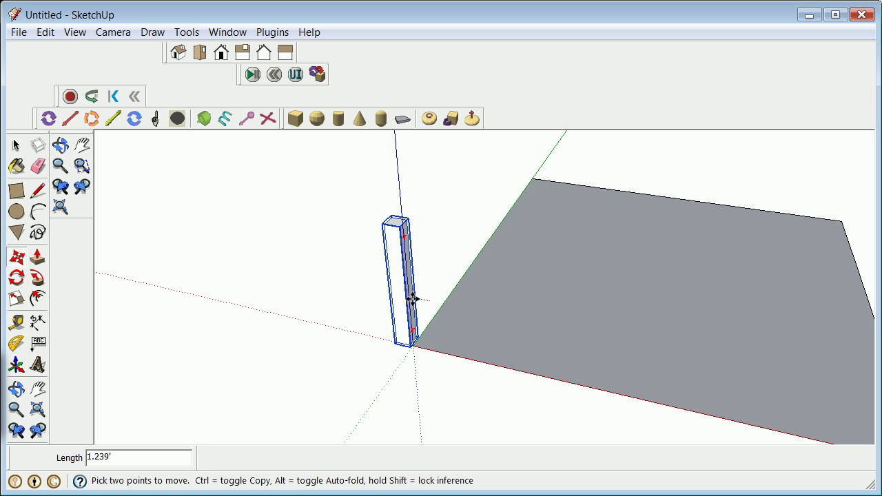
pyautogui.click(400, 297)
pyautogui.click(17, 389)
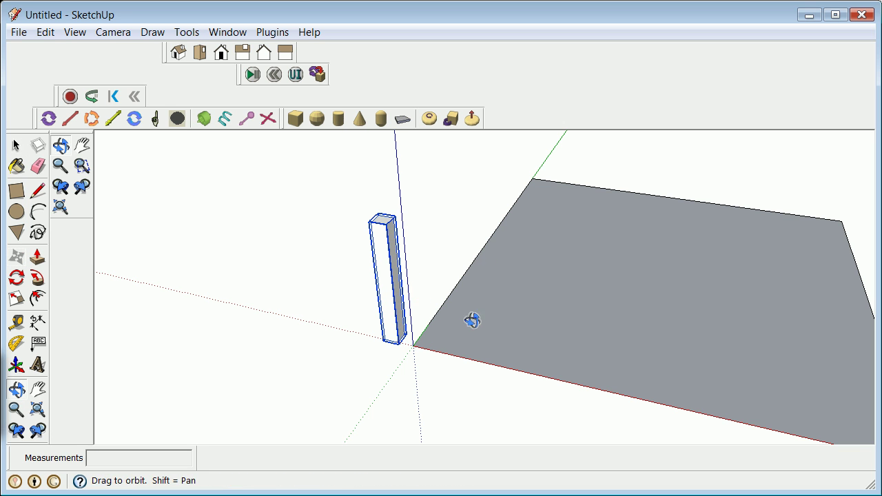
pyautogui.moveTo(473, 320); pyautogui.dragTo(495, 201)
pyautogui.click(16, 146)
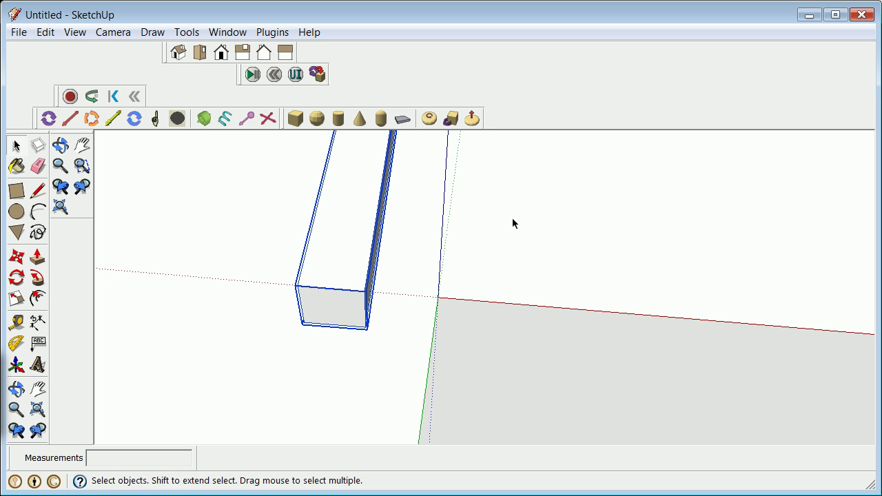
pyautogui.click(418, 247)
pyautogui.click(344, 310)
# Draw two crossing corner-to-corner diagonals on the column's base face.
pyautogui.click(37, 190)
pyautogui.click(365, 291)
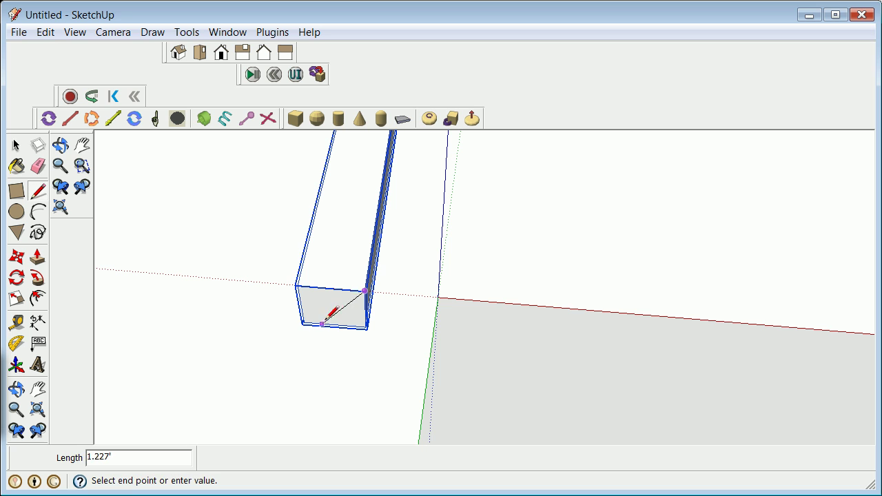
pyautogui.click(308, 320)
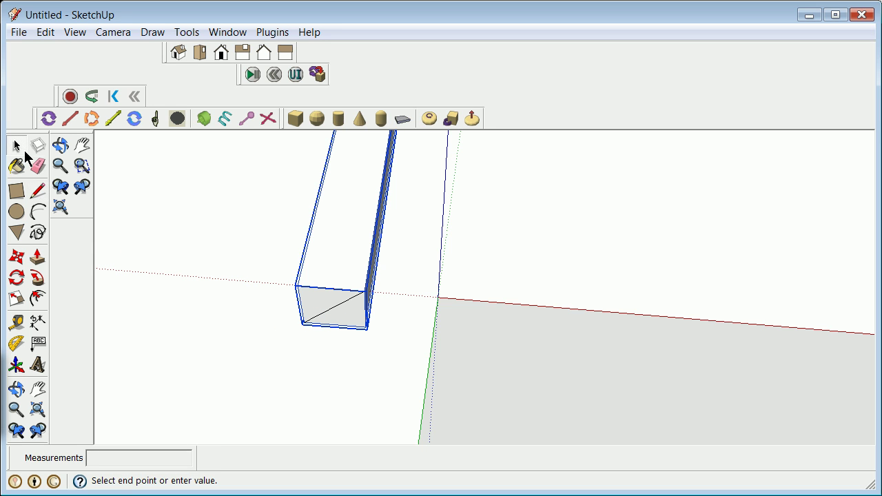
pyautogui.click(38, 195)
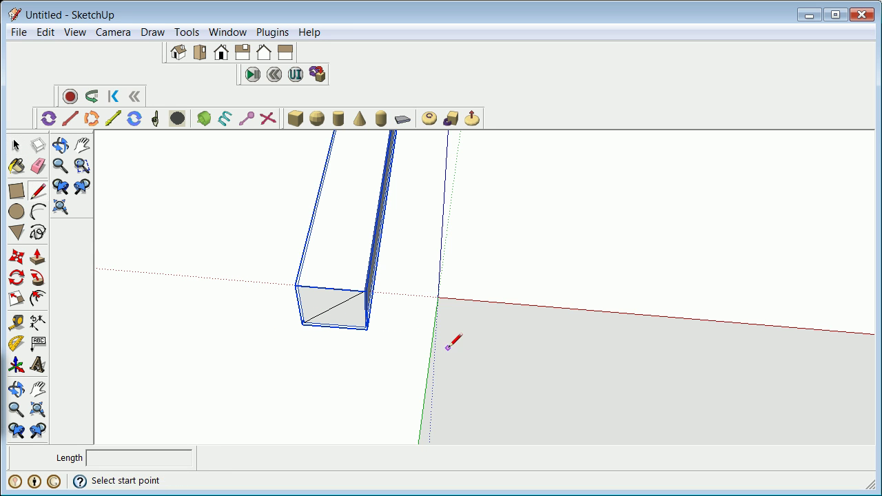
pyautogui.click(297, 284)
pyautogui.click(366, 326)
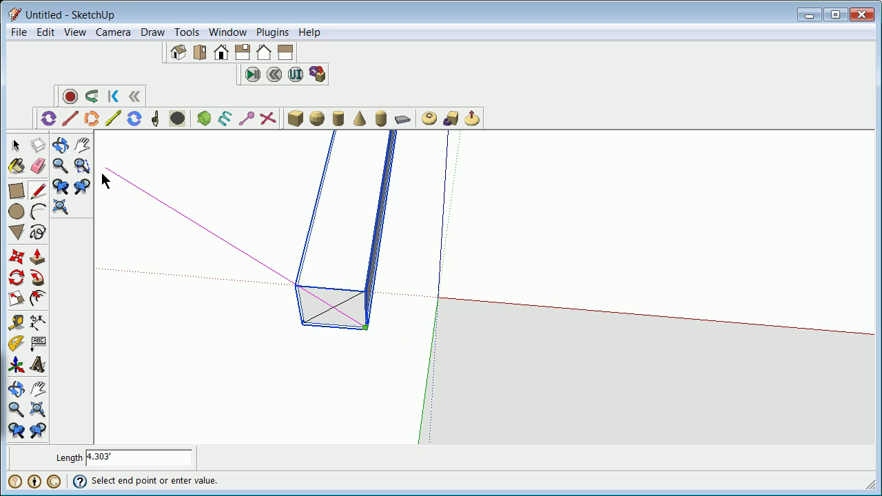
# Open the column component for editing and inspect a base edge's properties.
pyautogui.click(13, 144)
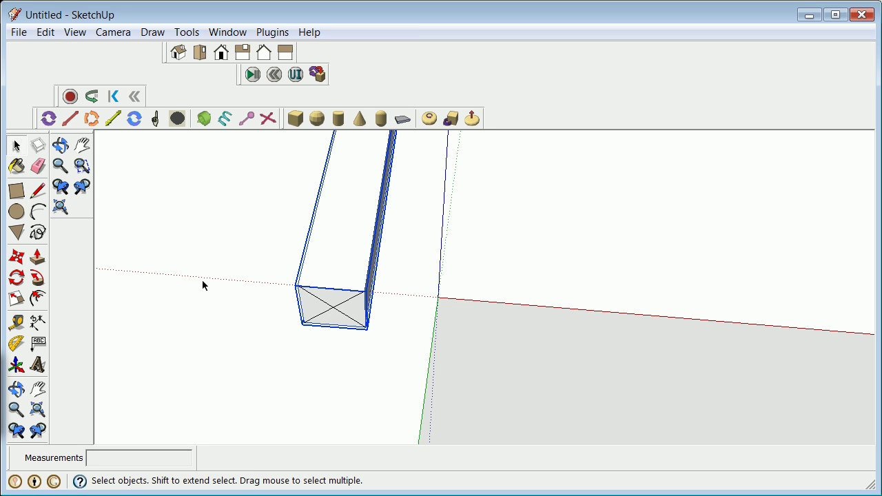
pyautogui.doubleClick(342, 260)
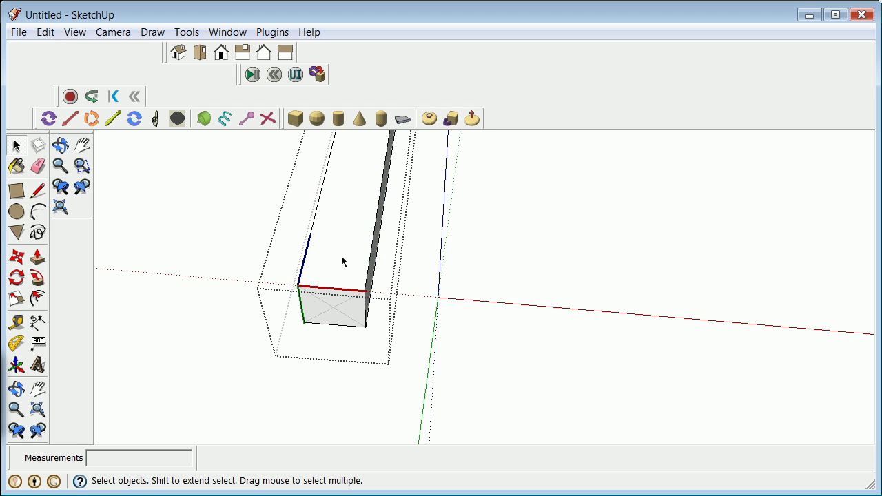
pyautogui.rightClick(333, 293)
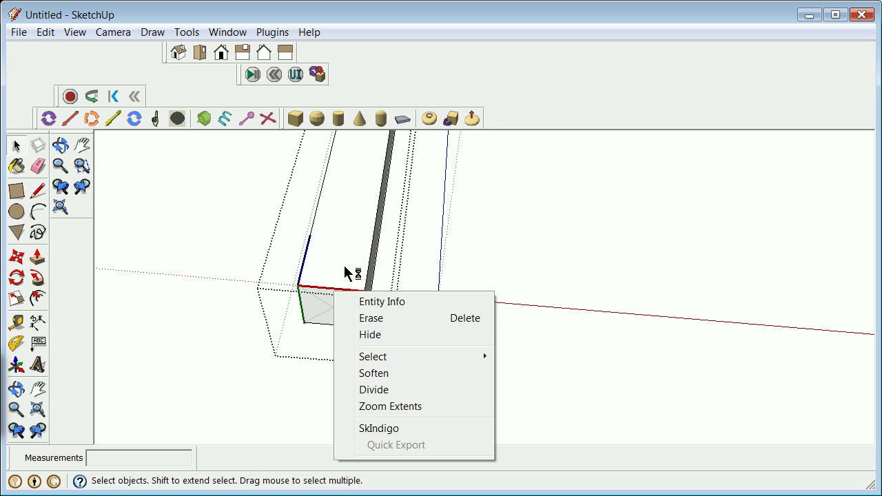
pyautogui.click(391, 302)
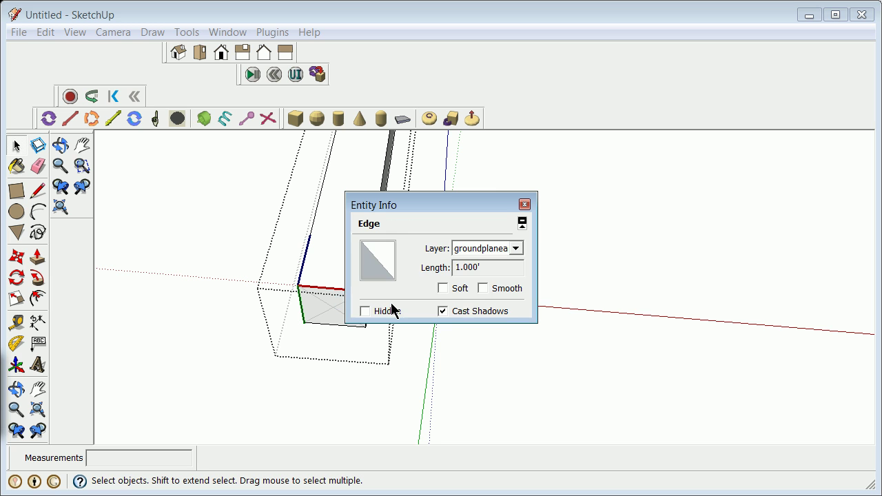
pyautogui.click(525, 205)
pyautogui.click(181, 213)
pyautogui.click(338, 267)
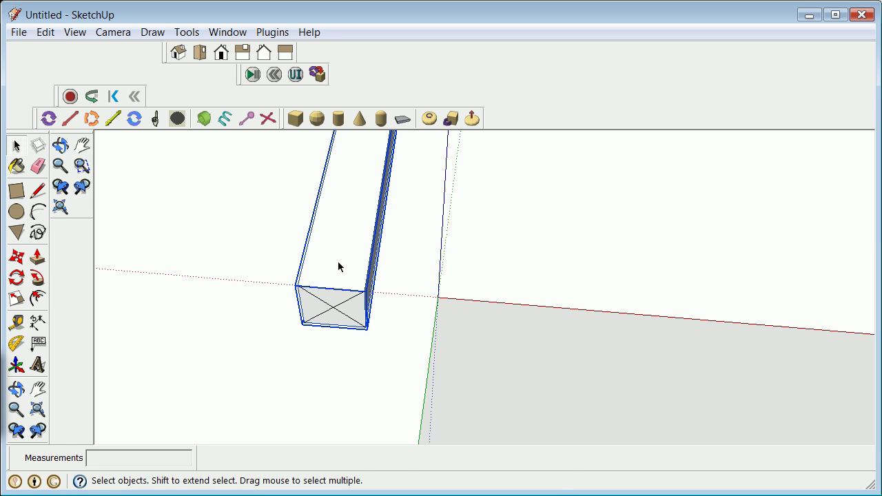
pyautogui.rightClick(338, 267)
pyautogui.click(417, 342)
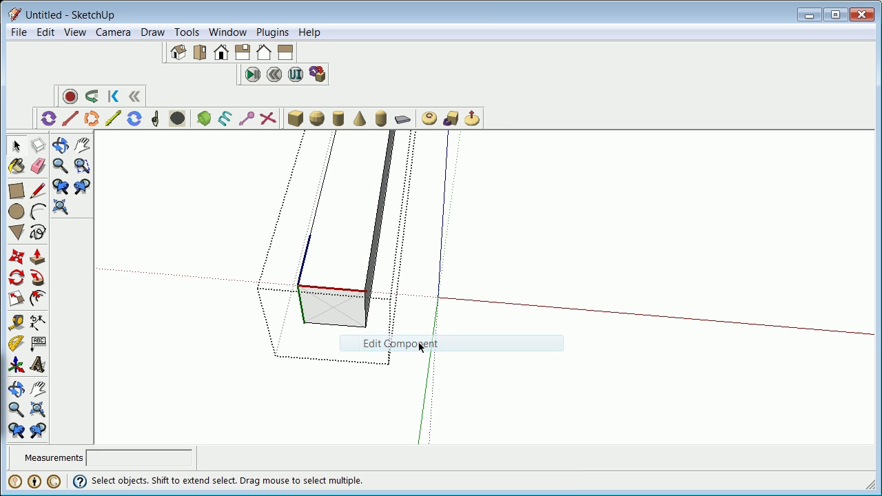
pyautogui.rightClick(302, 288)
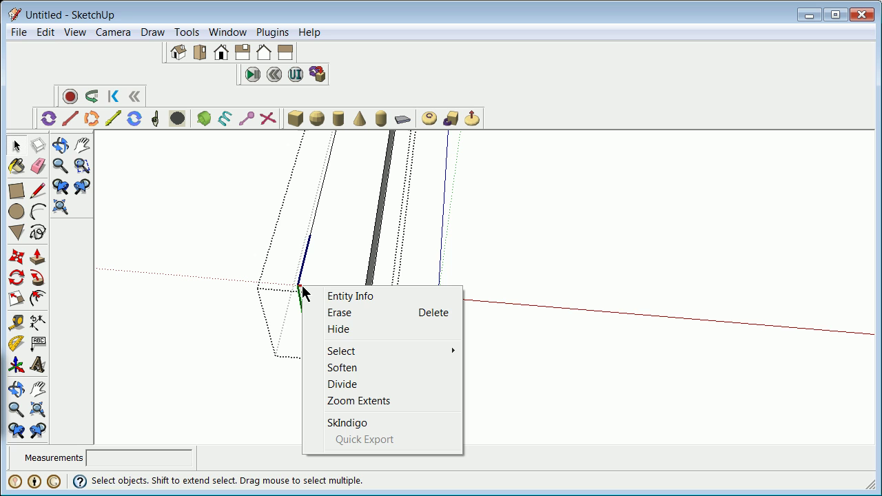
# Enter and leave the column component's edit mode several times.
pyautogui.click(215, 239)
pyautogui.click(228, 240)
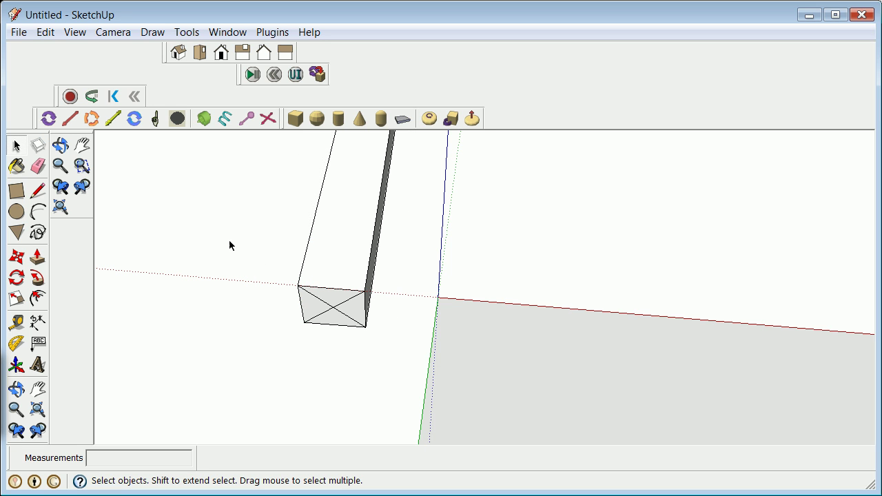
pyautogui.doubleClick(348, 310)
pyautogui.click(191, 240)
pyautogui.scroll(-2, 260, 226)
pyautogui.click(309, 277)
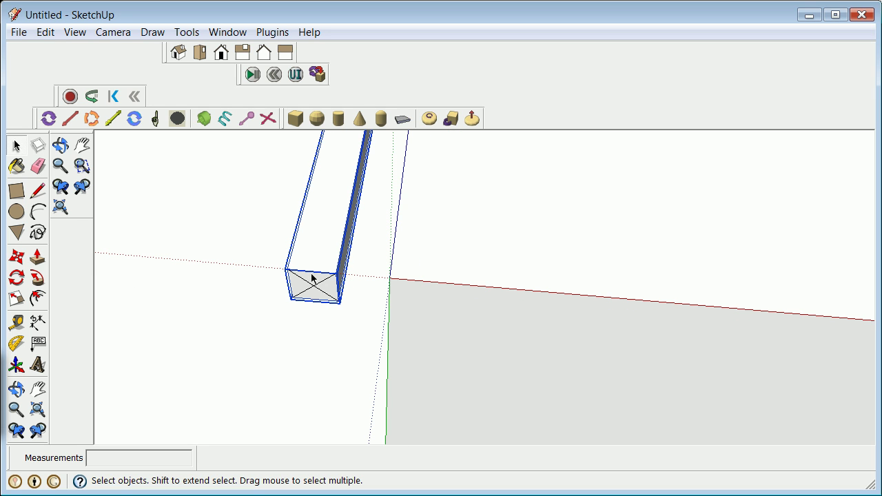
pyautogui.click(287, 258)
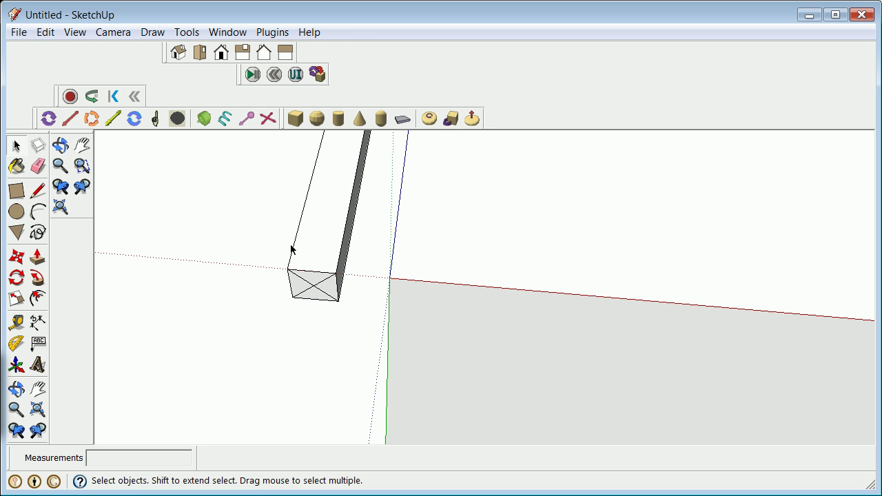
pyautogui.doubleClick(319, 290)
pyautogui.click(319, 289)
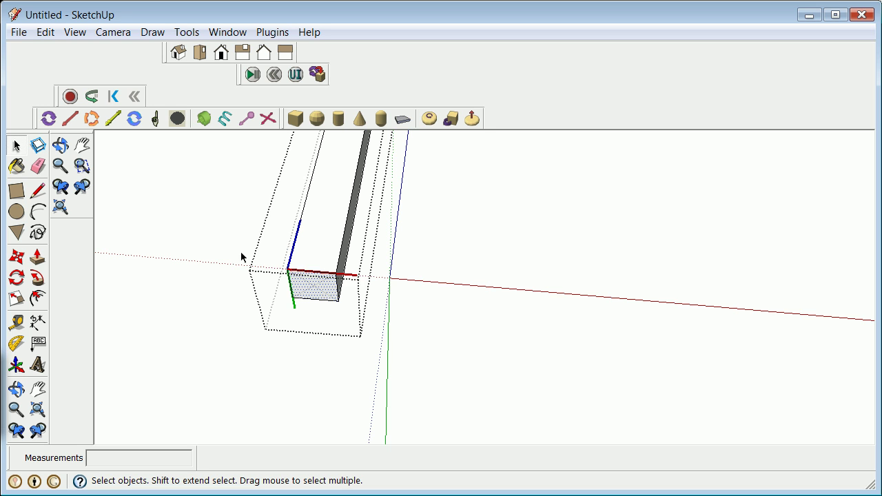
pyautogui.click(214, 242)
# Erase the base face and both earlier diagonals.
pyautogui.rightClick(322, 288)
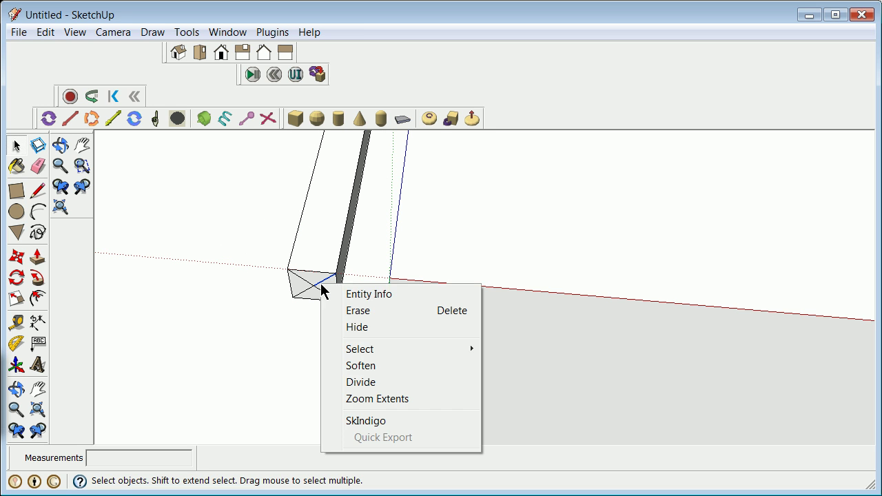
pyautogui.click(328, 309)
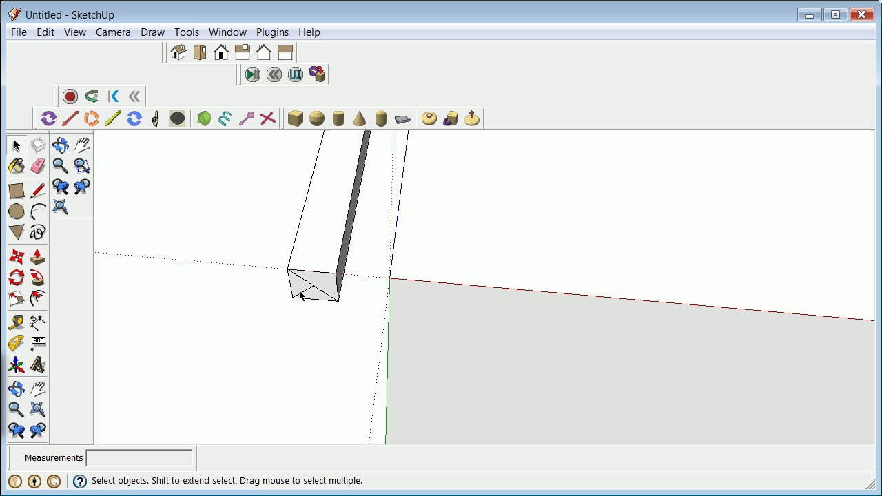
pyautogui.click(301, 295)
pyautogui.click(301, 293)
pyautogui.rightClick(299, 292)
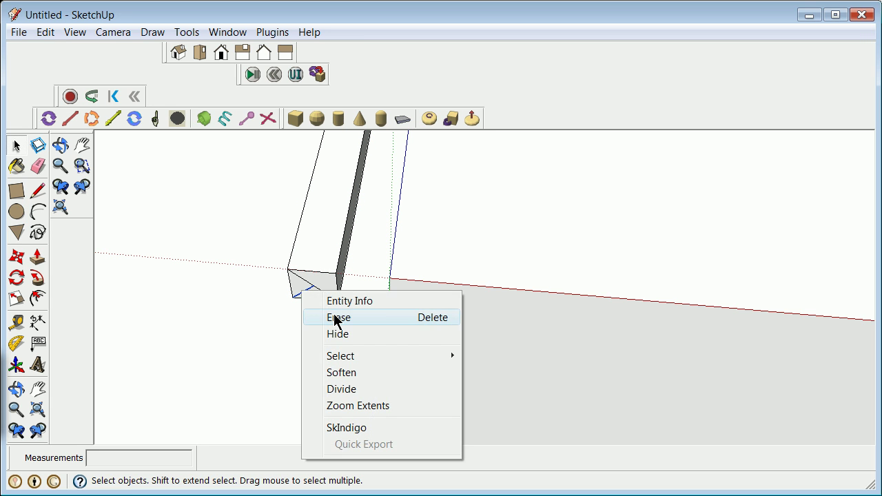
pyautogui.click(335, 315)
pyautogui.click(317, 291)
pyautogui.rightClick(316, 291)
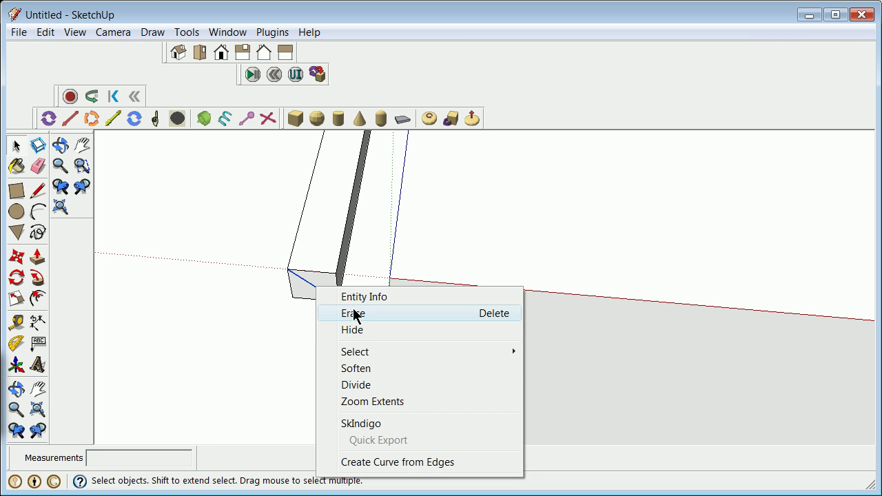
pyautogui.click(348, 312)
# Inside the column component, draw one diagonal across the end face.
pyautogui.doubleClick(310, 275)
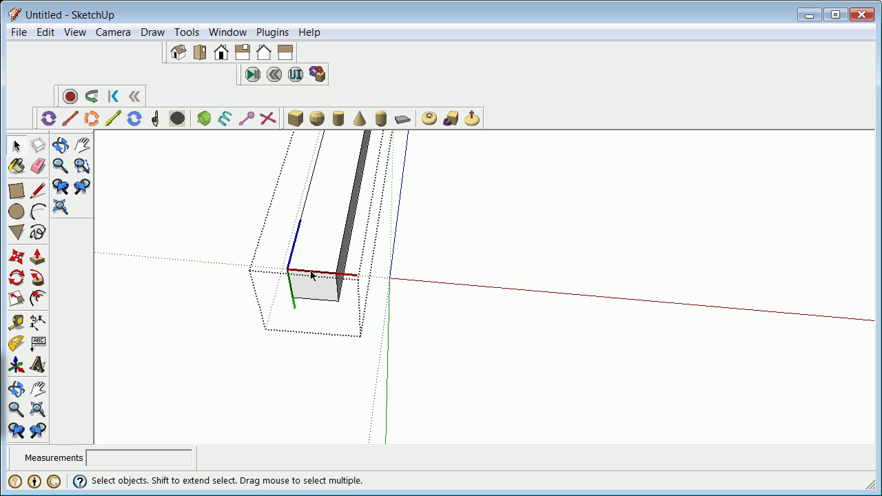
pyautogui.click(38, 191)
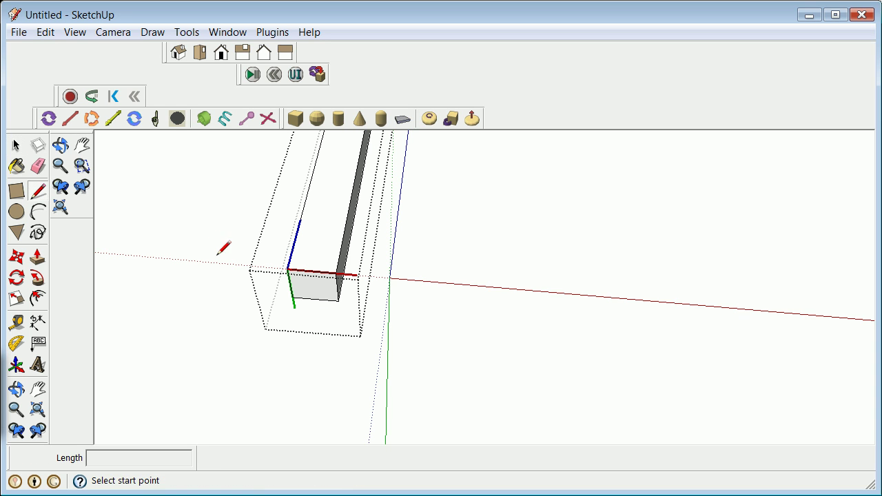
pyautogui.click(288, 268)
pyautogui.click(339, 301)
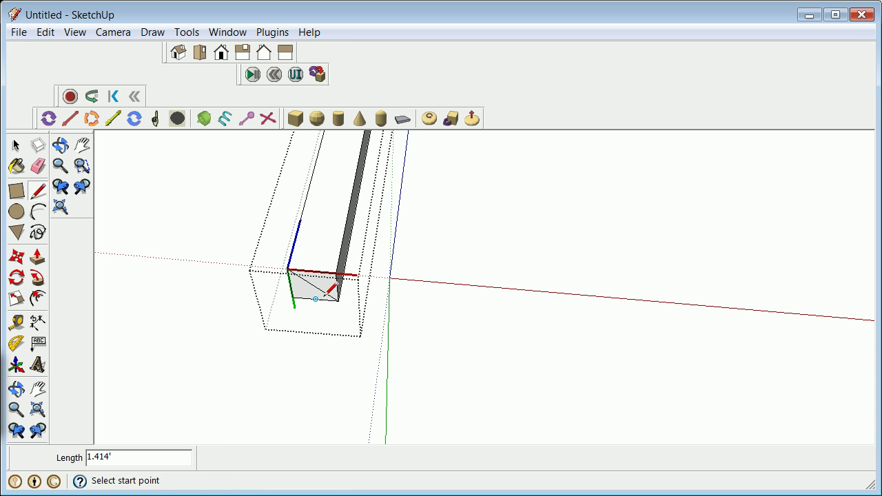
pyautogui.click(15, 146)
pyautogui.click(166, 278)
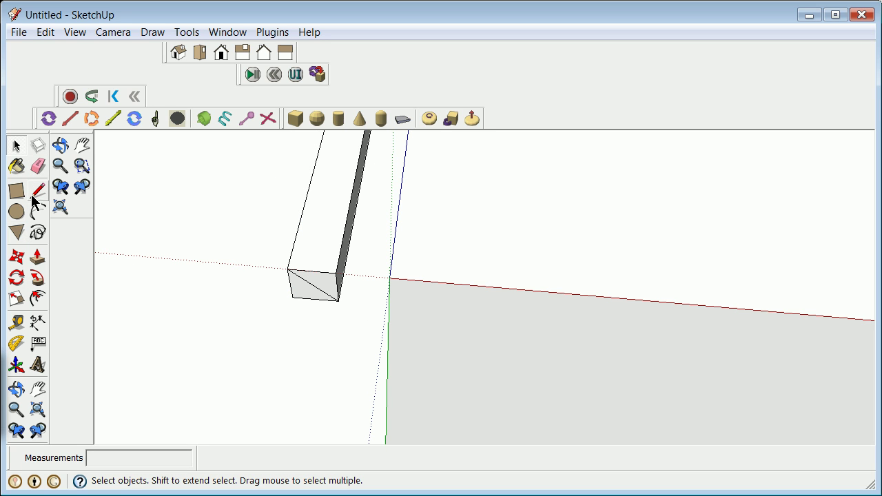
# Draw a small circle of about 0.18' radius centred on the end face.
pyautogui.click(16, 211)
pyautogui.click(314, 285)
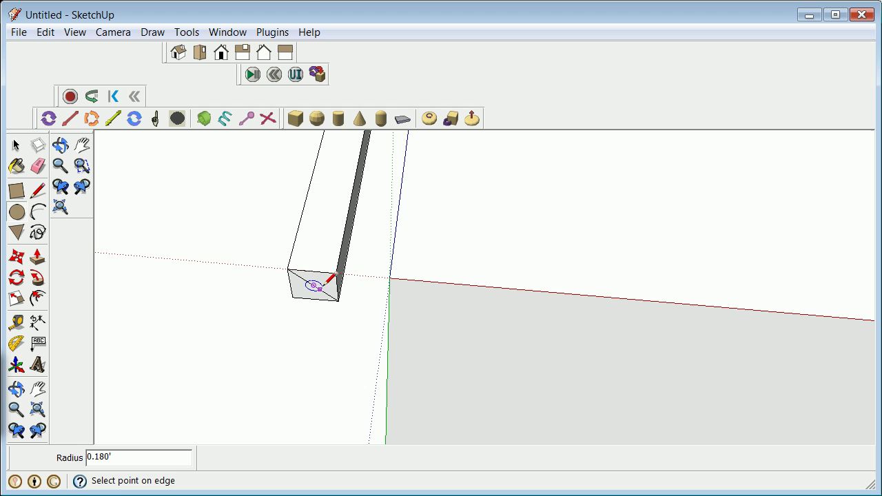
pyautogui.click(328, 283)
pyautogui.click(15, 146)
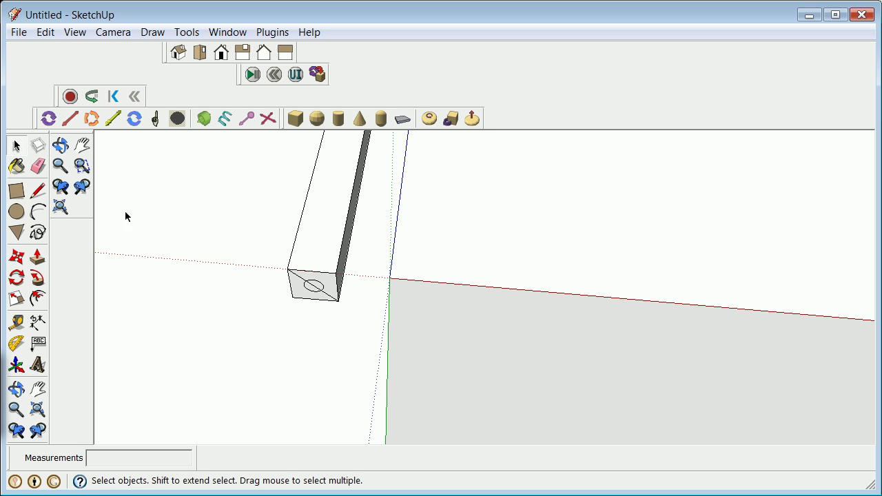
pyautogui.click(328, 299)
pyautogui.doubleClick(330, 300)
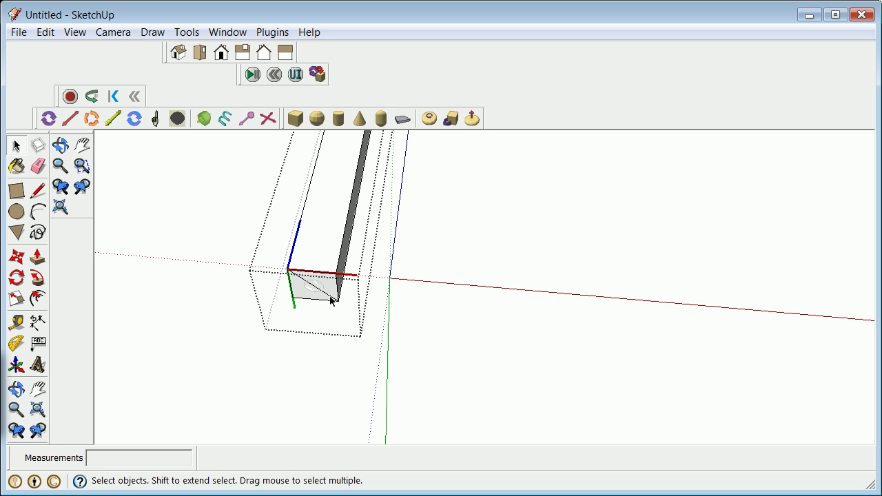
pyautogui.click(188, 227)
pyautogui.scroll(-1, 186, 225)
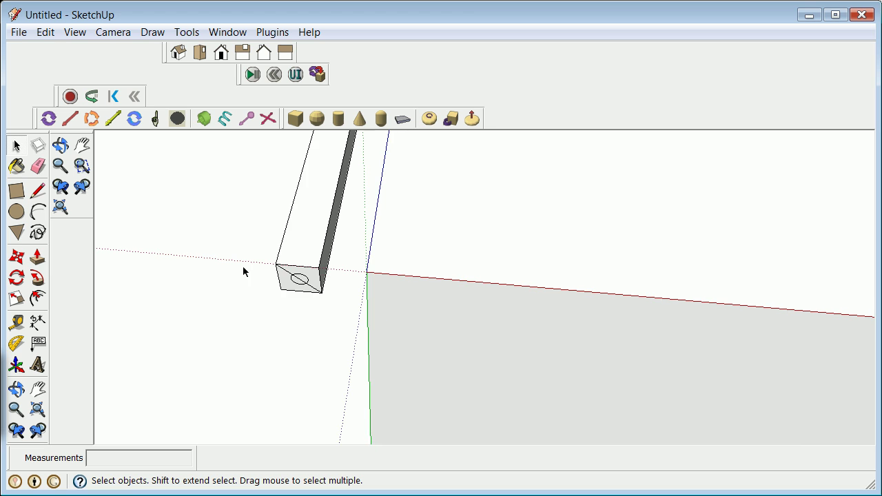
pyautogui.scroll(-2, 244, 269)
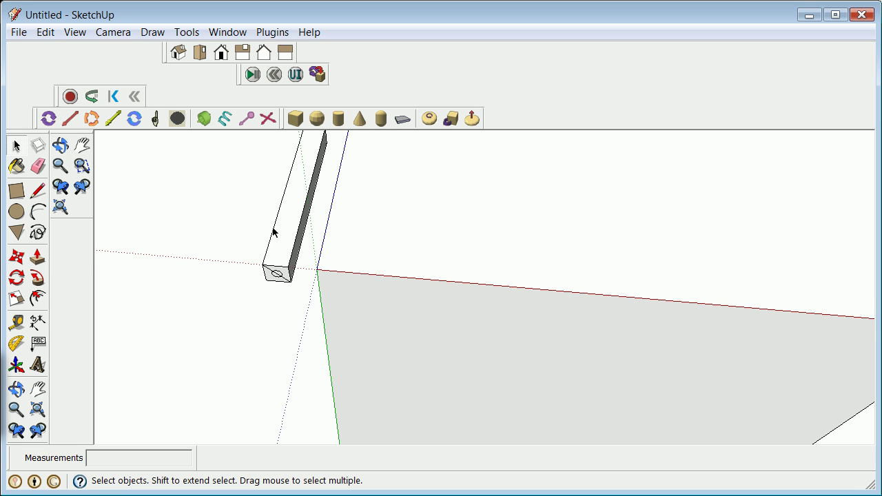
# Move the column 1.702' so its end-face centre lands on the origin.
pyautogui.click(295, 253)
pyautogui.click(17, 256)
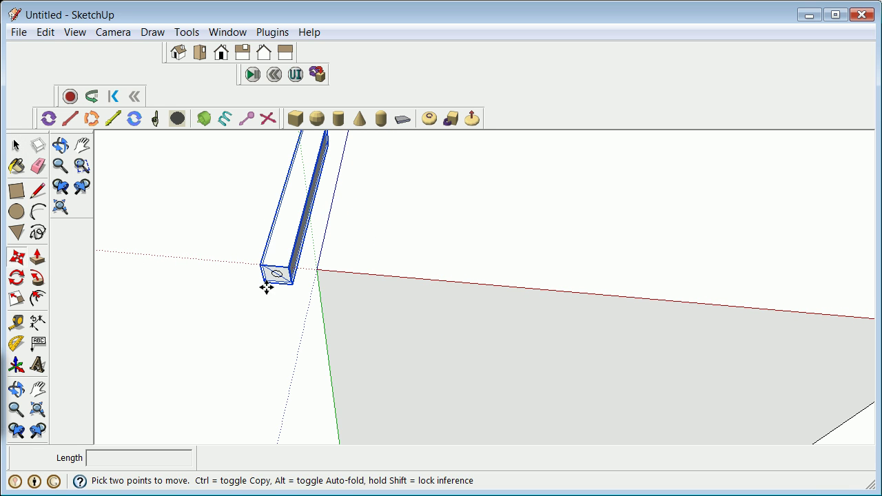
pyautogui.scroll(2, 269, 266)
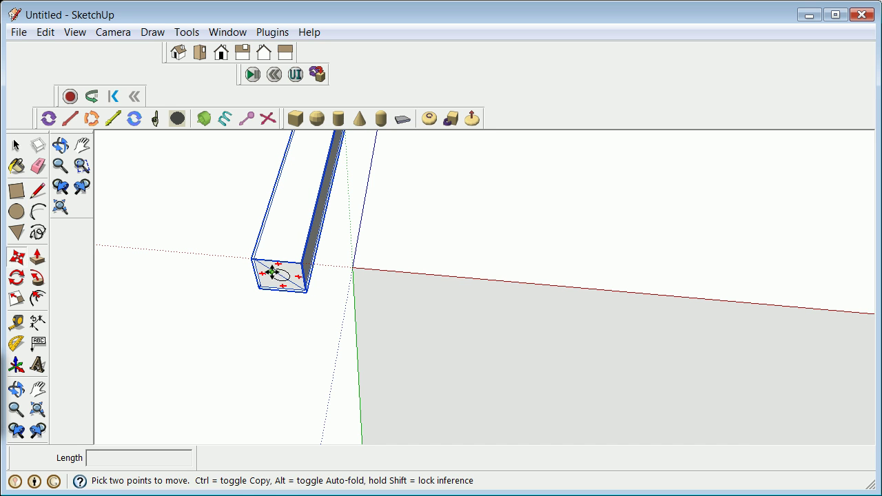
pyautogui.scroll(3, 279, 275)
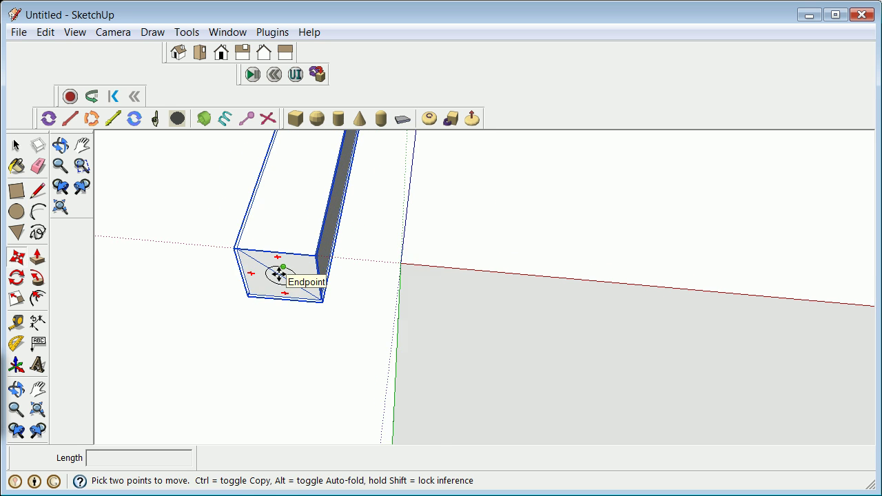
pyautogui.click(284, 277)
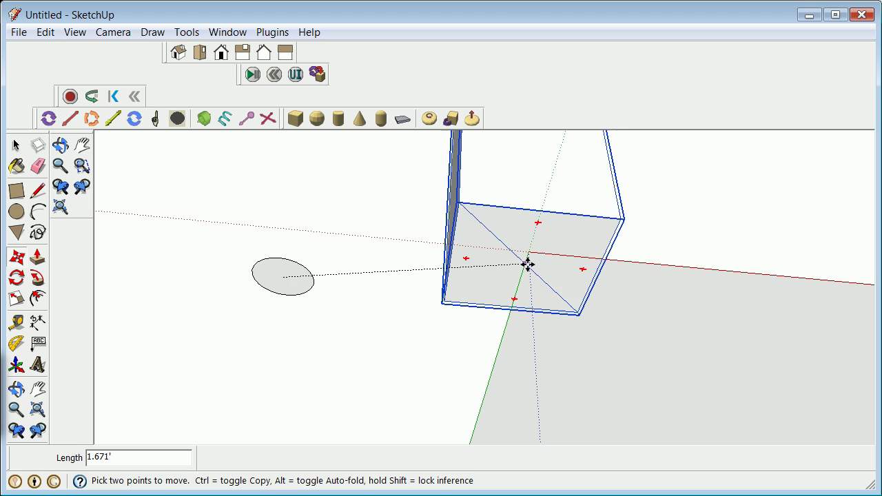
pyautogui.click(529, 254)
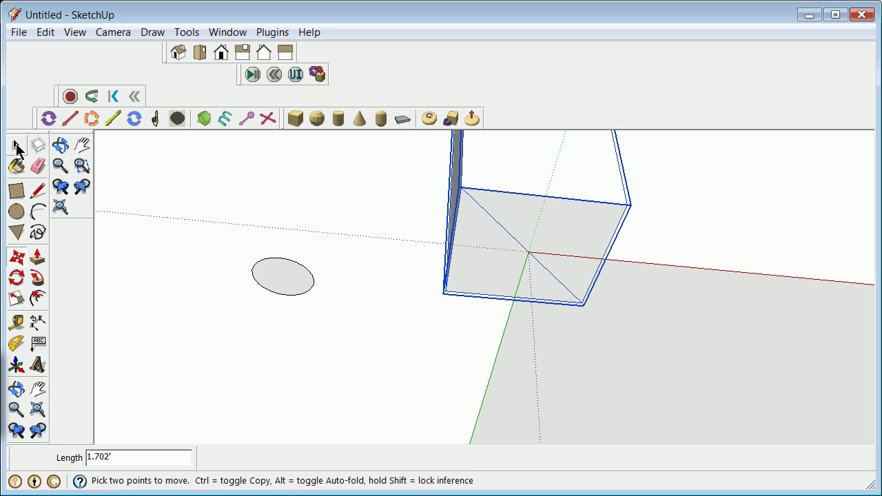
pyautogui.click(16, 145)
pyautogui.click(202, 234)
pyautogui.scroll(-5, 209, 241)
pyautogui.scroll(-1, 217, 242)
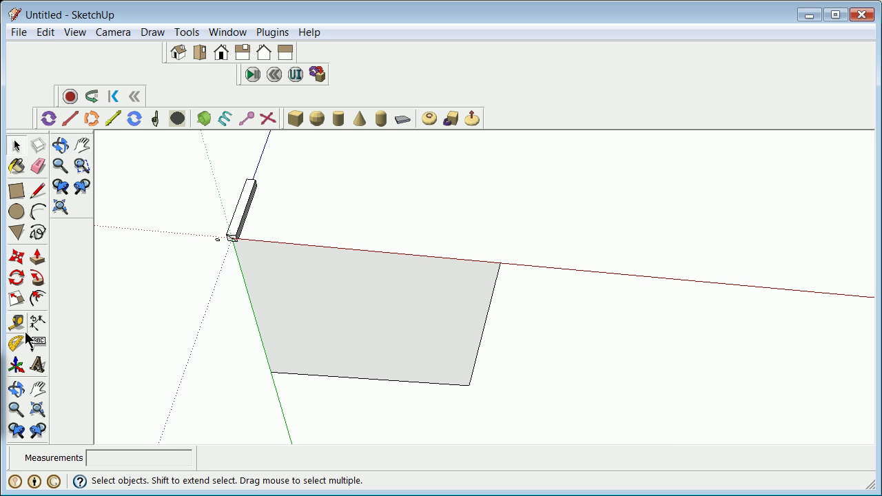
# Copy the column 30' along the green axis, then array it 10x.
pyautogui.click(17, 389)
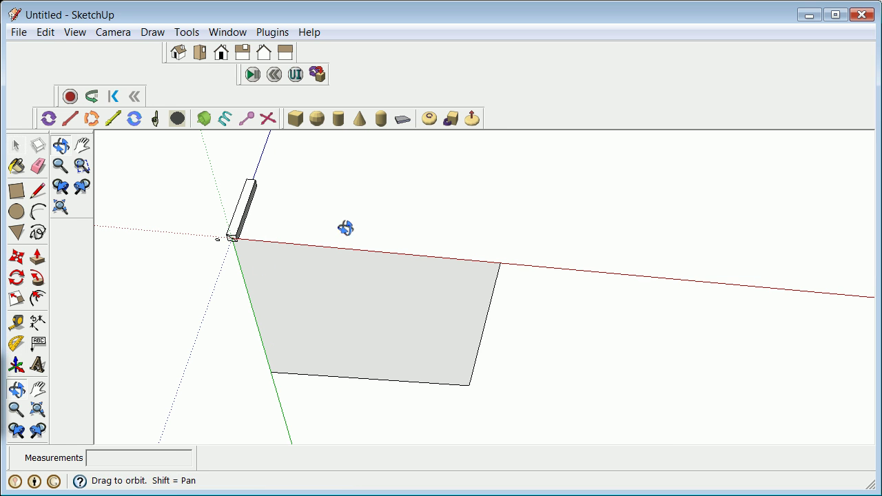
pyautogui.moveTo(344, 228); pyautogui.dragTo(266, 301)
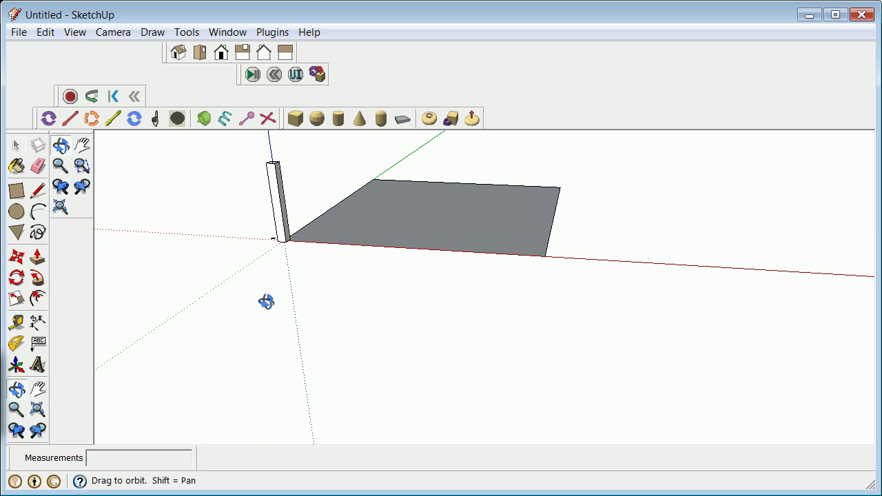
pyautogui.moveTo(540, 165); pyautogui.dragTo(399, 182)
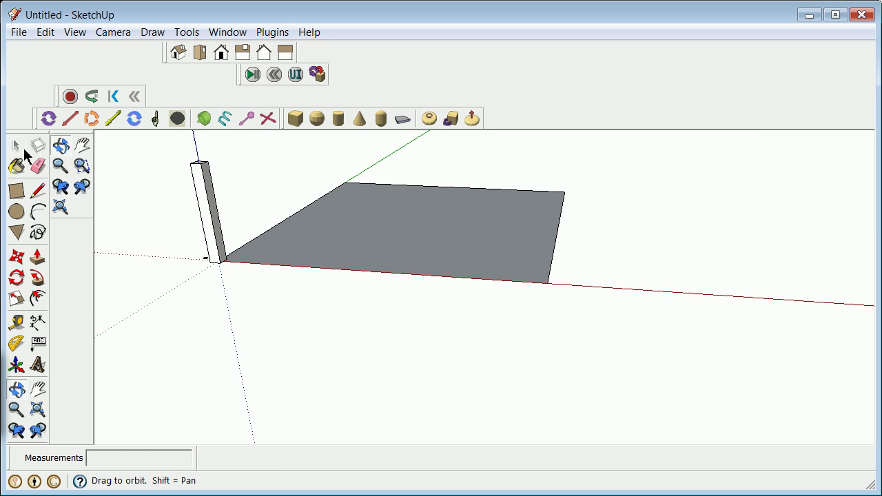
pyautogui.click(17, 146)
pyautogui.click(220, 236)
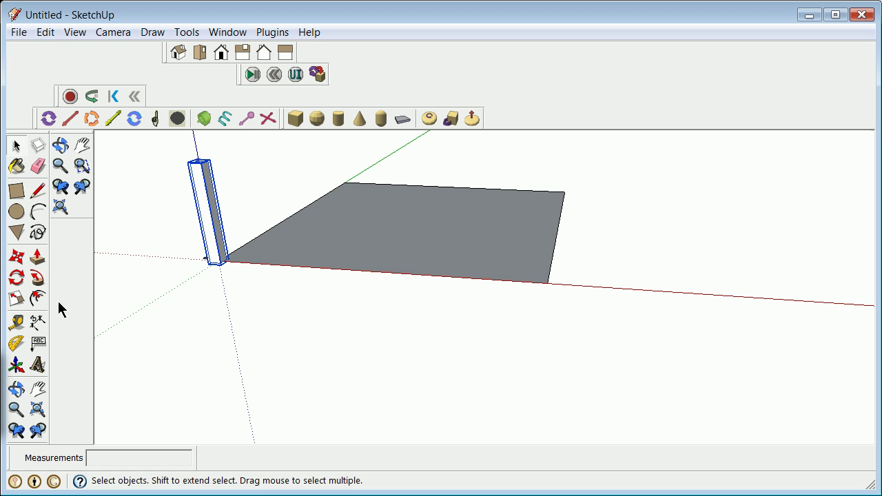
pyautogui.click(23, 260)
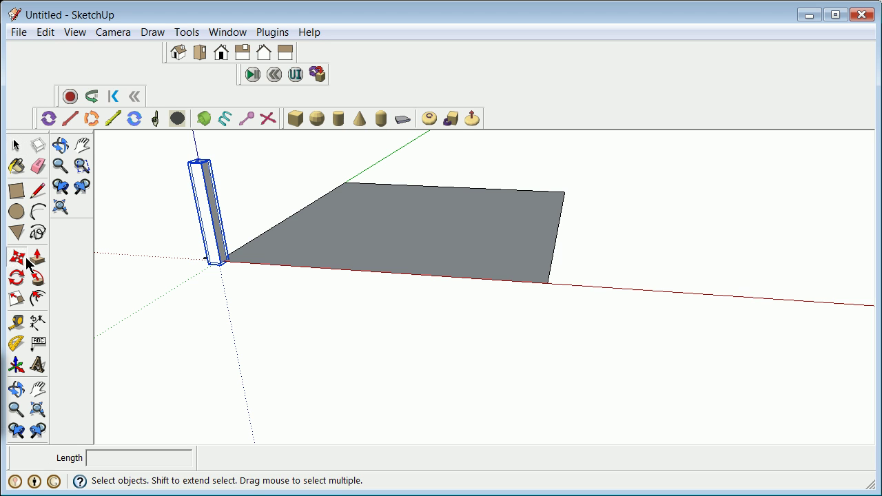
pyautogui.click(220, 263)
pyautogui.press('ctrl')
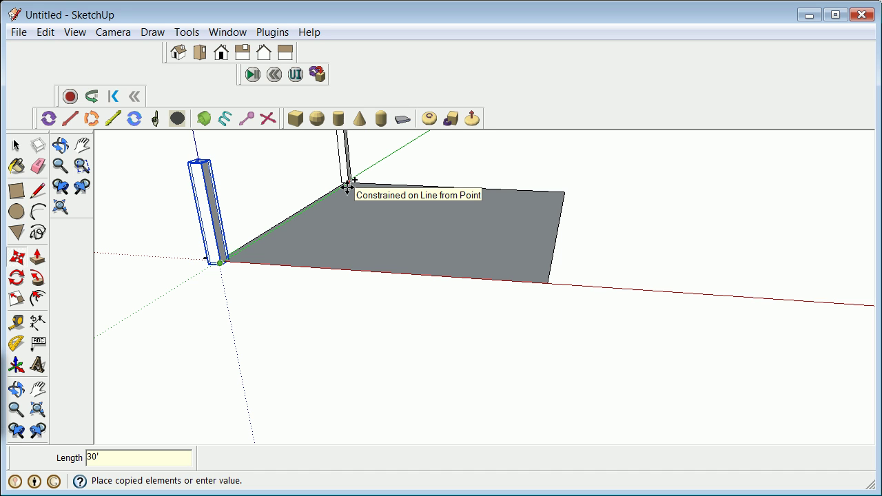
pyautogui.press('Return')
pyautogui.write('1')
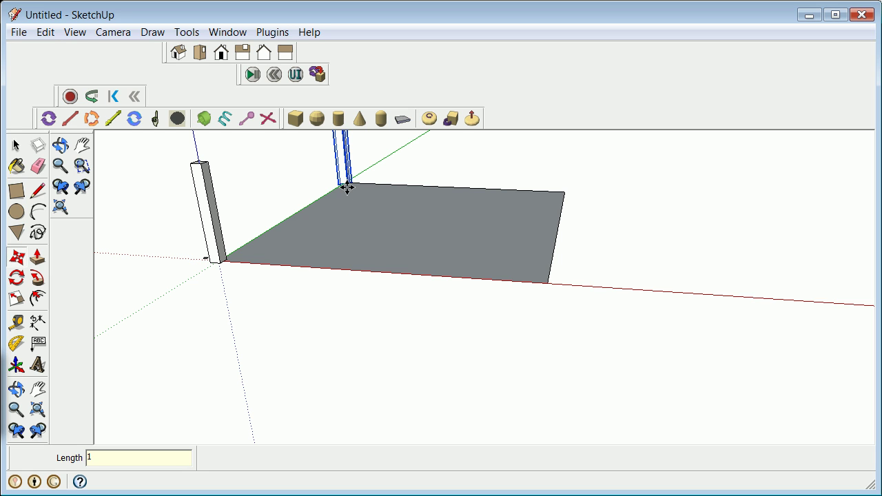
pyautogui.write('0x')
pyautogui.press('Return')
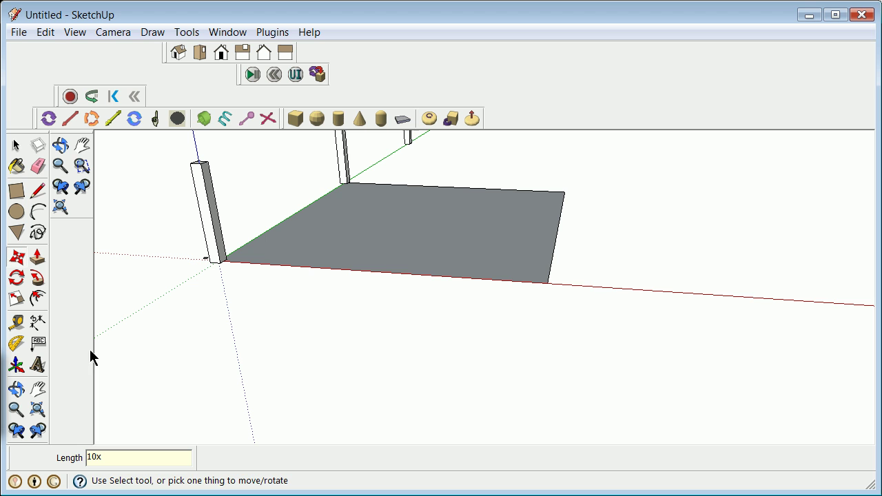
# Box-select the extra column copies beyond the slab's far corner.
pyautogui.click(16, 390)
pyautogui.moveTo(366, 400); pyautogui.dragTo(376, 326)
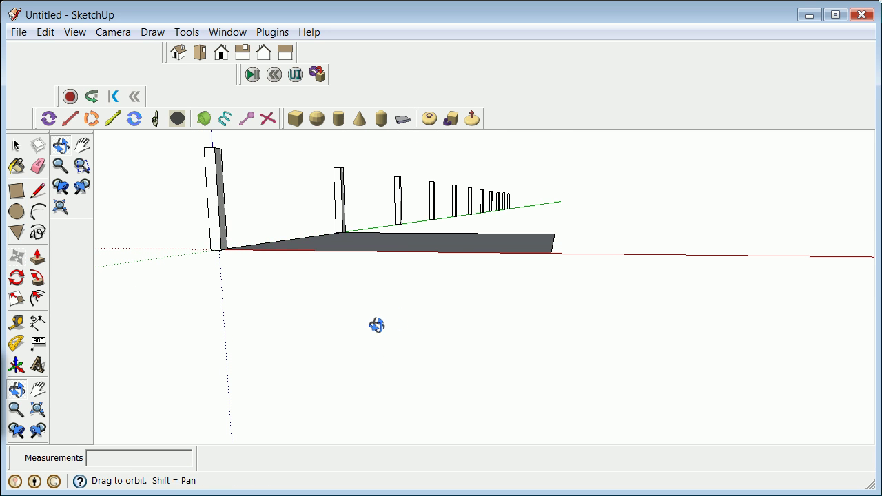
pyautogui.click(17, 146)
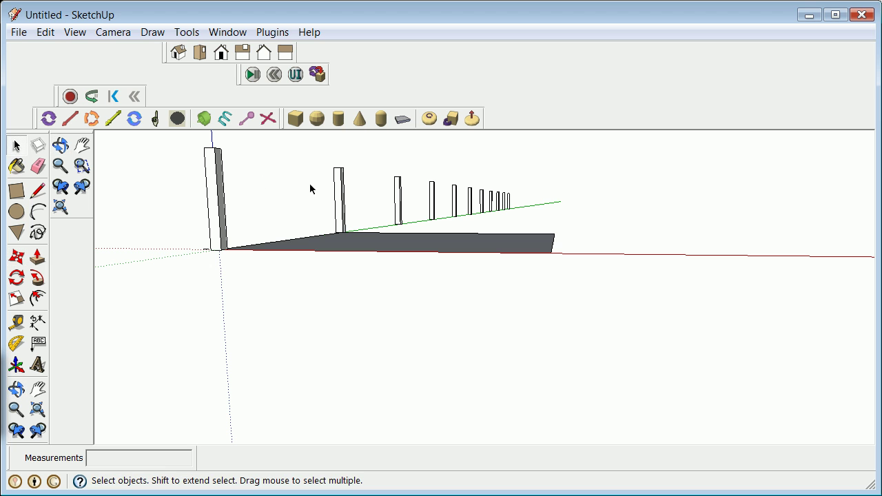
pyautogui.moveTo(376, 169); pyautogui.dragTo(558, 234)
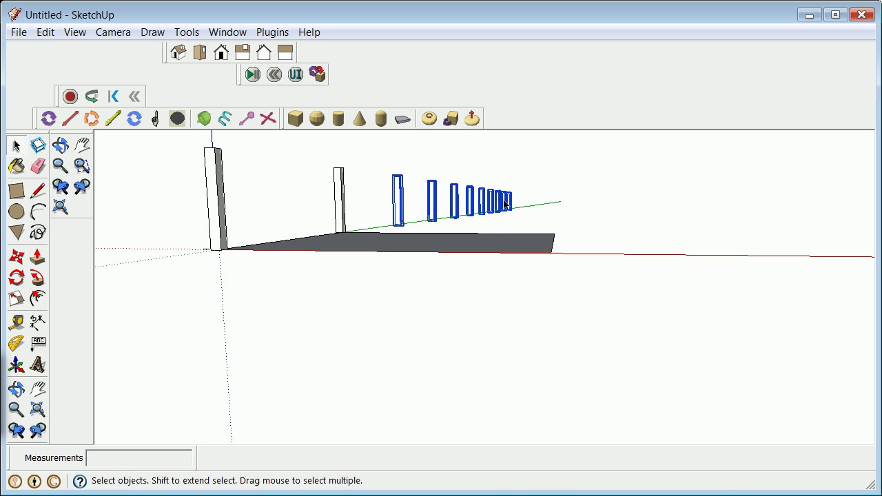
# Delete the extra row of copied columns and view the slab from above.
pyautogui.rightClick(507, 199)
pyautogui.click(517, 226)
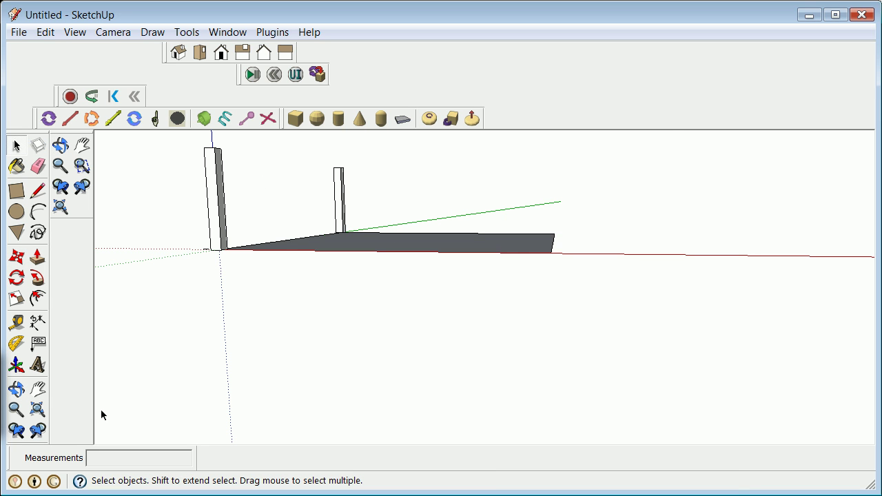
pyautogui.click(17, 390)
pyautogui.moveTo(296, 348); pyautogui.dragTo(352, 389)
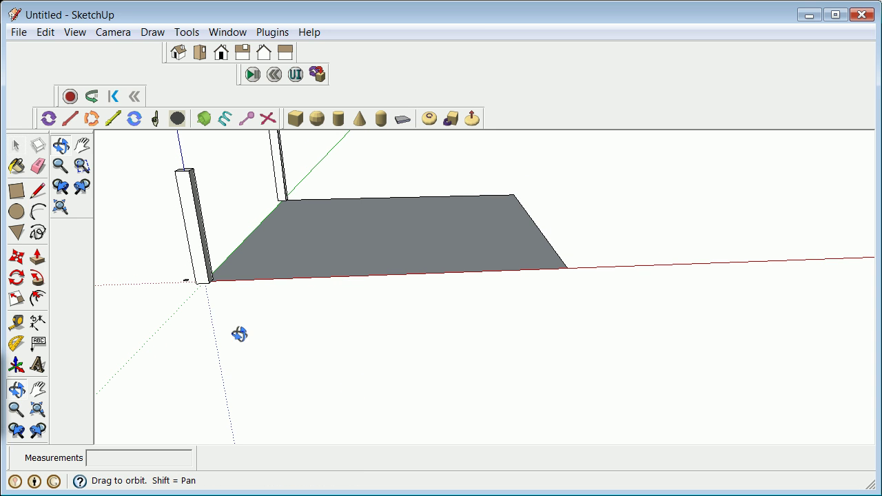
# Copy the left and right columns 30' along the red axis.
pyautogui.click(15, 146)
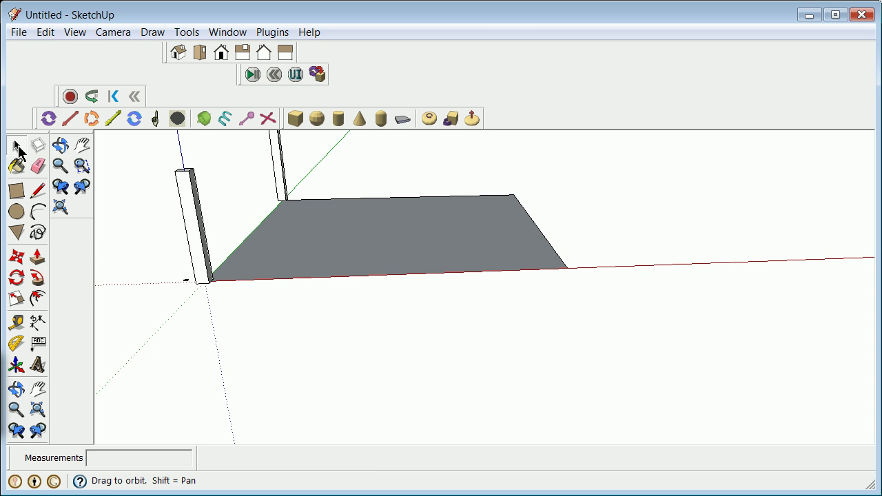
pyautogui.click(201, 255)
pyautogui.click(288, 196)
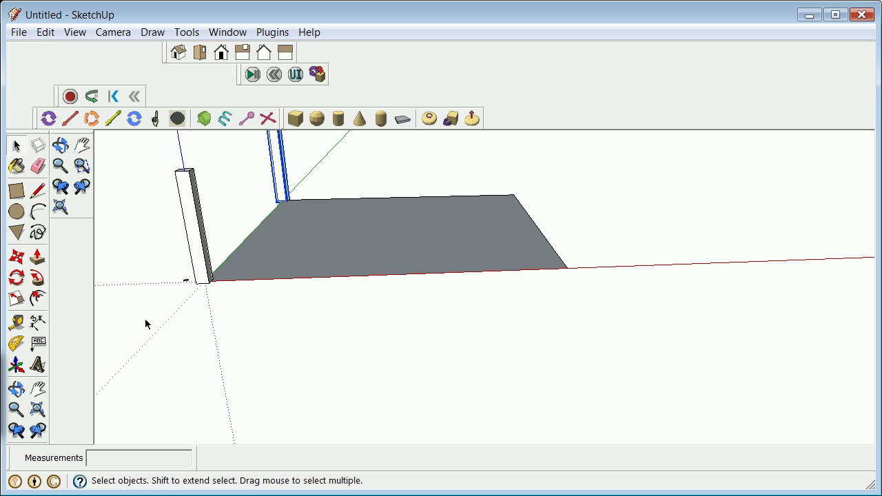
pyautogui.keyDown('shift'); pyautogui.click(198, 235); pyautogui.keyUp('shift')
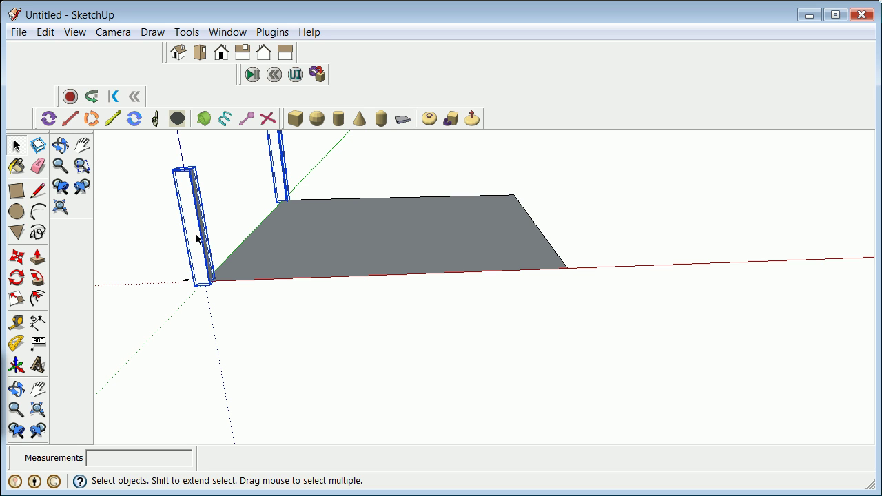
pyautogui.click(18, 258)
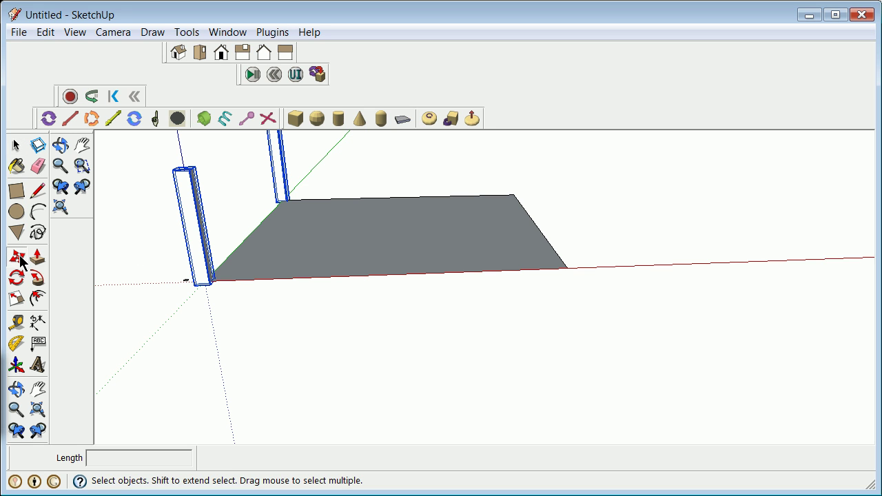
pyautogui.click(224, 262)
pyautogui.press('ctrl')
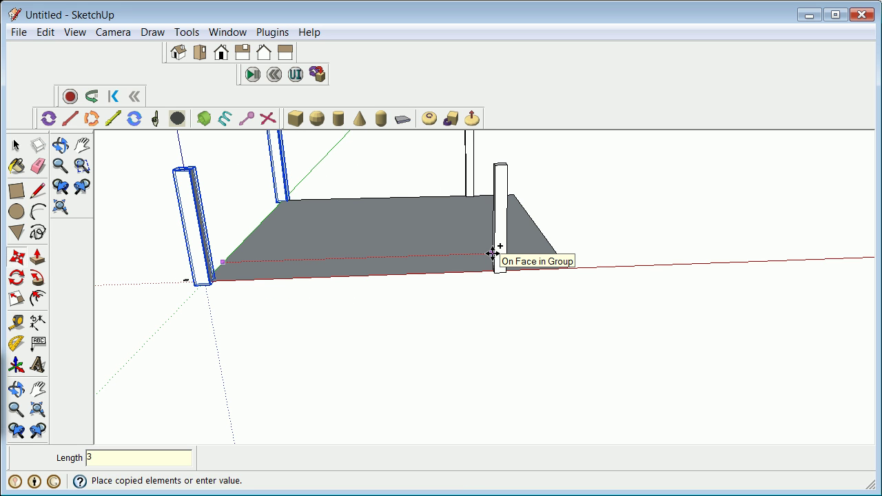
pyautogui.press('Return')
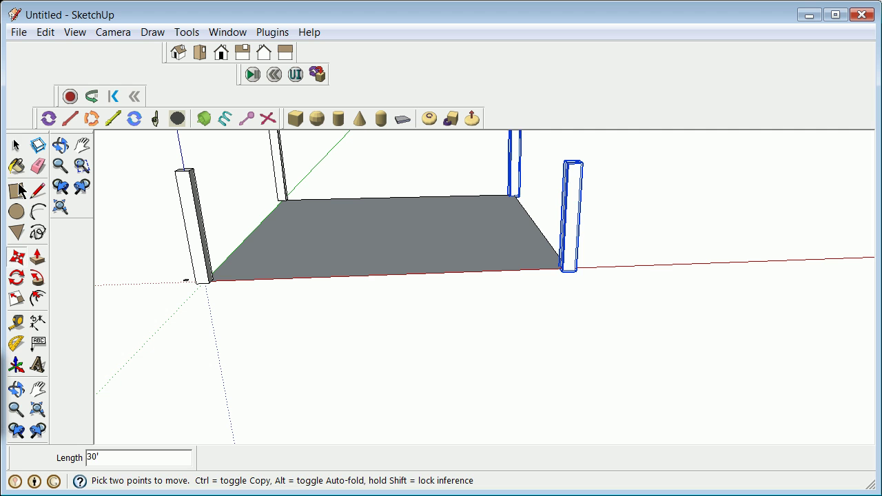
# Deselect the copies and view the whole slab with a column at each corner.
pyautogui.click(15, 145)
pyautogui.click(491, 384)
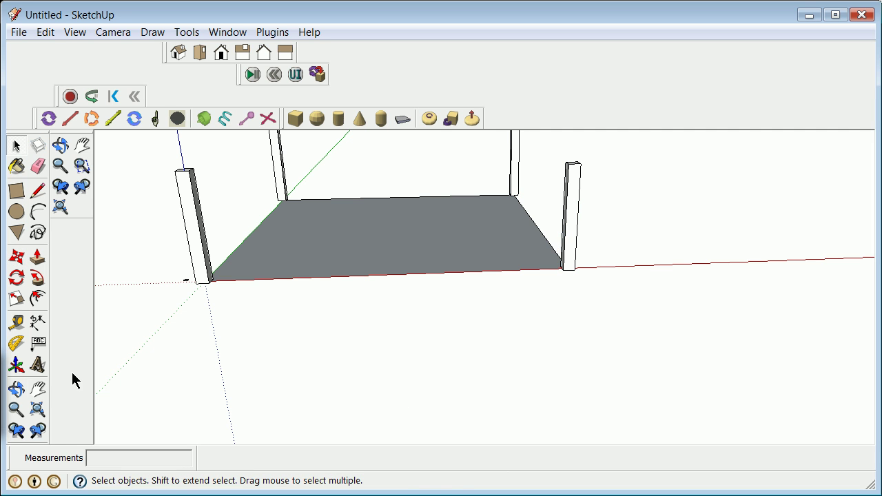
pyautogui.click(16, 390)
pyautogui.moveTo(650, 348); pyautogui.dragTo(717, 228)
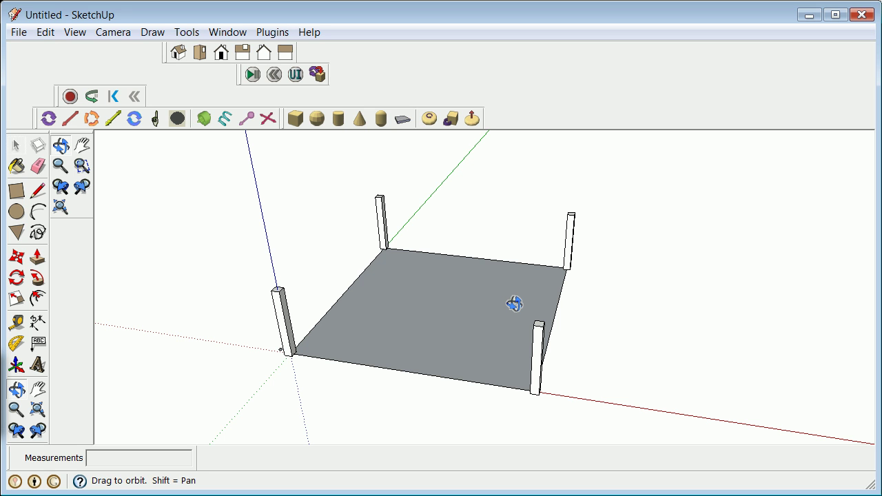
# Draw a rectangle from the near column's top to the far column's top.
pyautogui.click(16, 191)
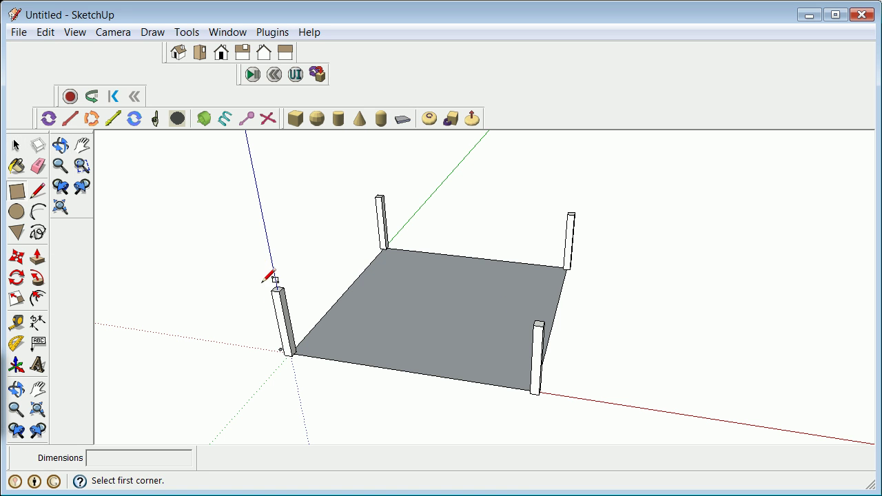
pyautogui.click(271, 290)
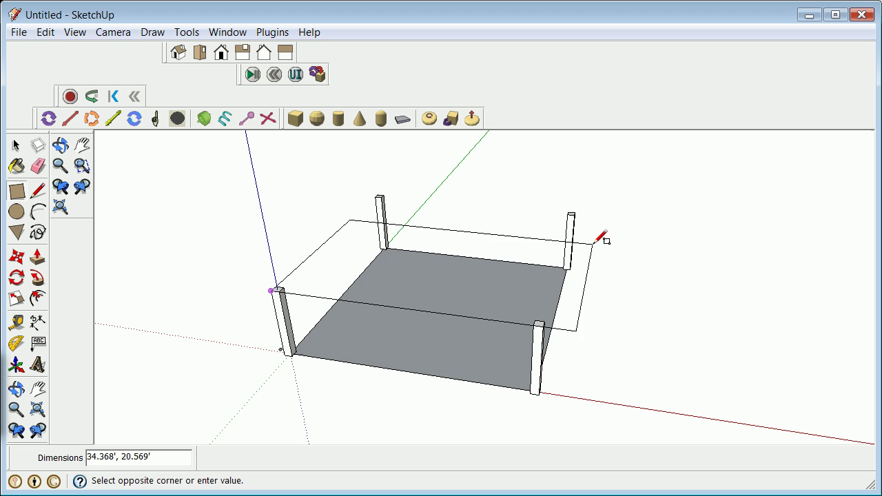
pyautogui.scroll(3, 587, 202)
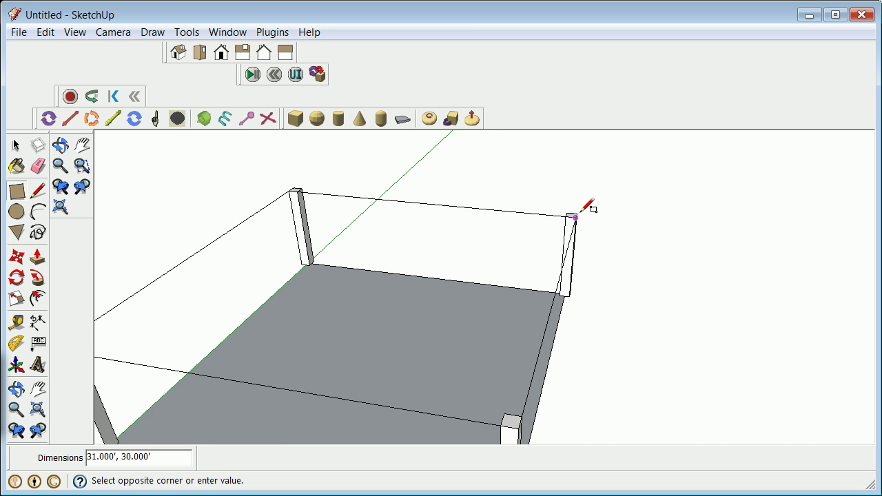
pyautogui.click(576, 216)
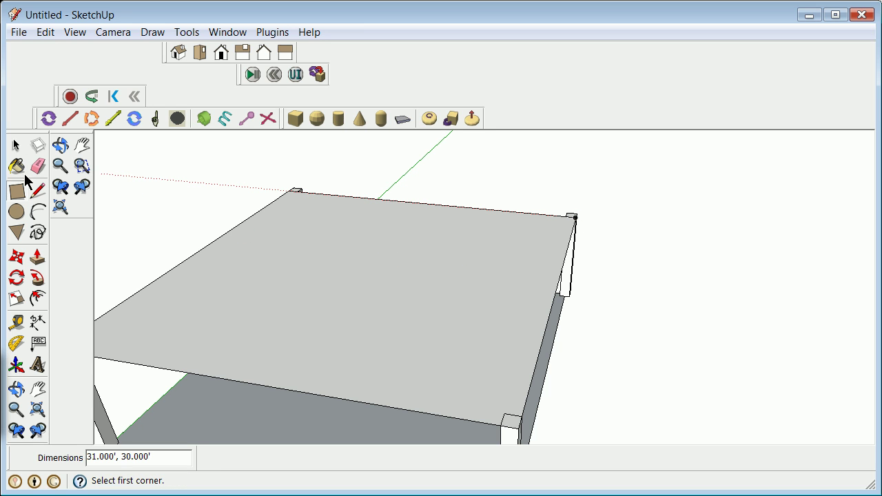
# Move the top face's back edge from its corner to align it with the columns.
pyautogui.click(15, 145)
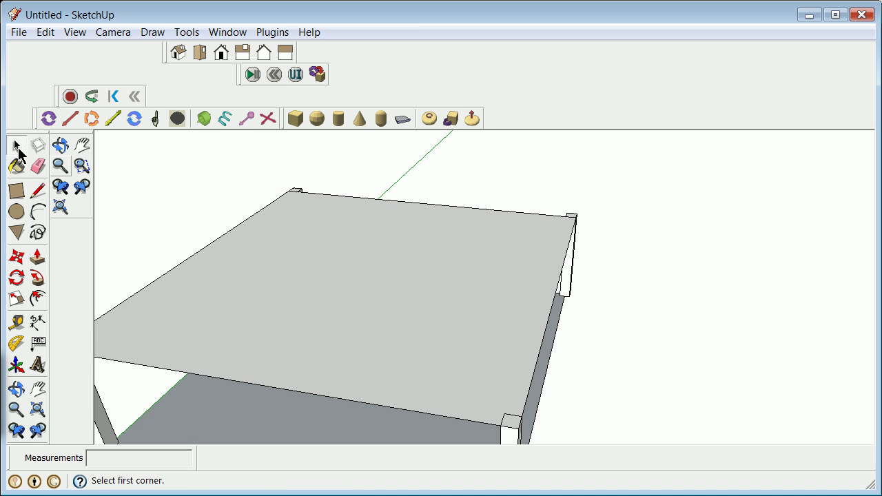
pyautogui.click(413, 203)
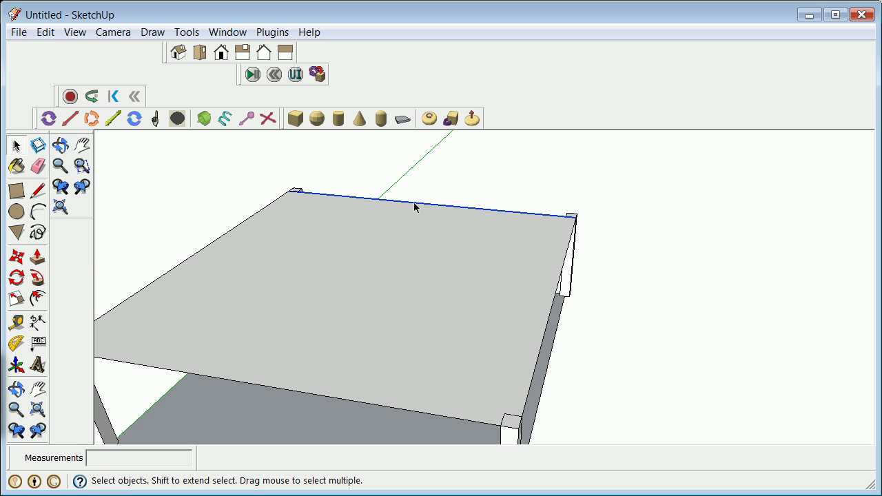
pyautogui.click(16, 257)
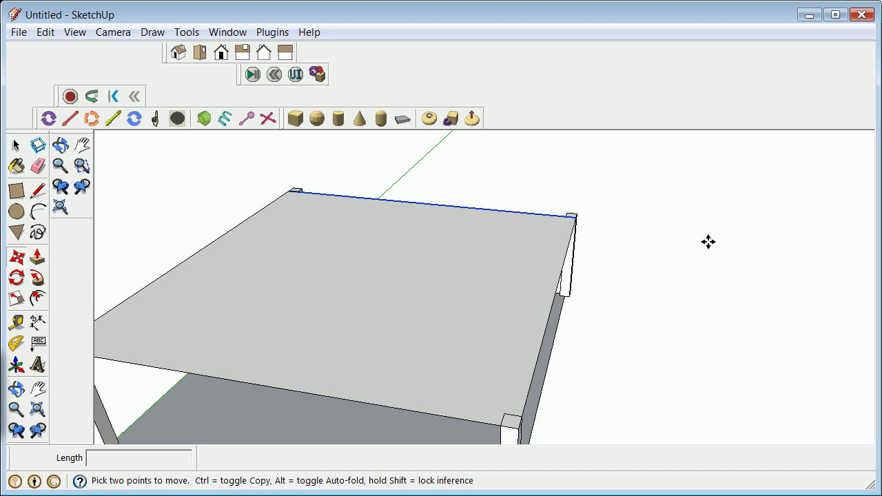
pyautogui.click(573, 218)
pyautogui.scroll(4, 572, 218)
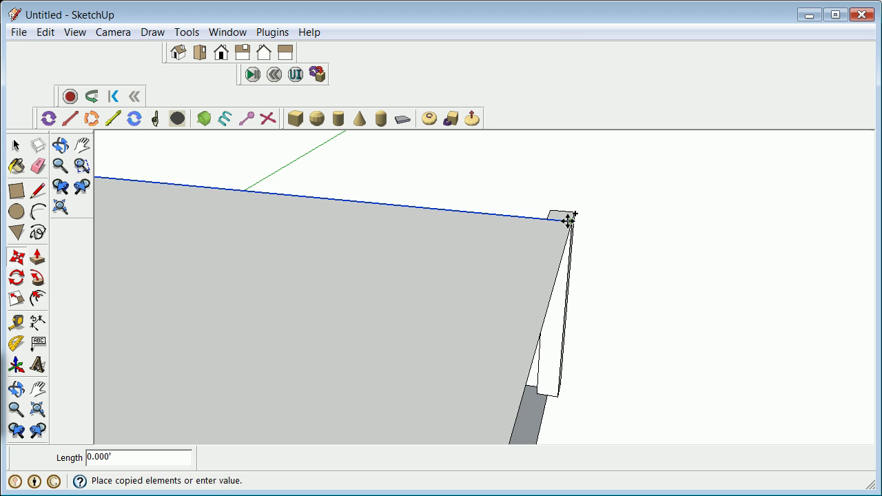
pyautogui.click(571, 219)
pyautogui.click(571, 208)
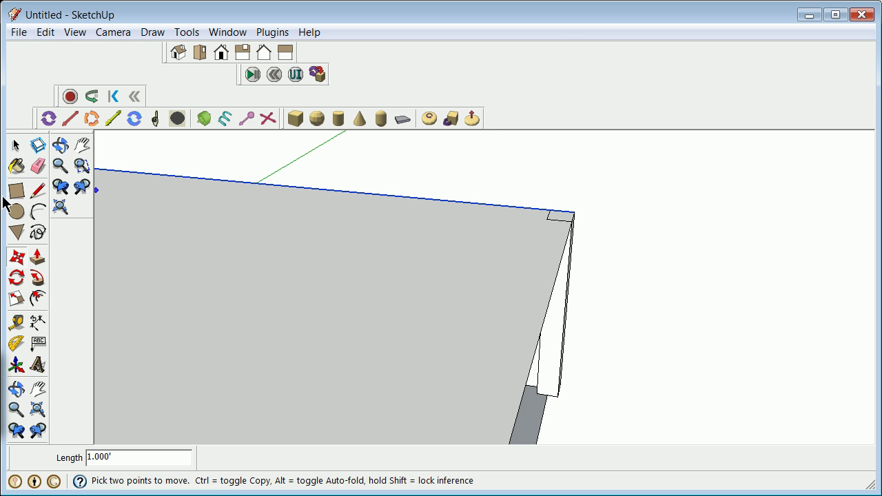
# Select the lower-left column, clear it, then select the top face's front edge.
pyautogui.click(17, 145)
pyautogui.scroll(-5, 751, 264)
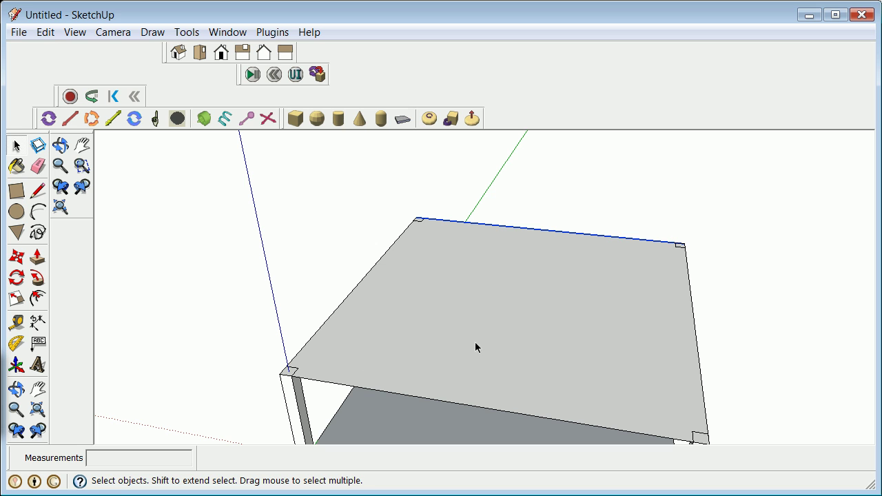
pyautogui.click(295, 393)
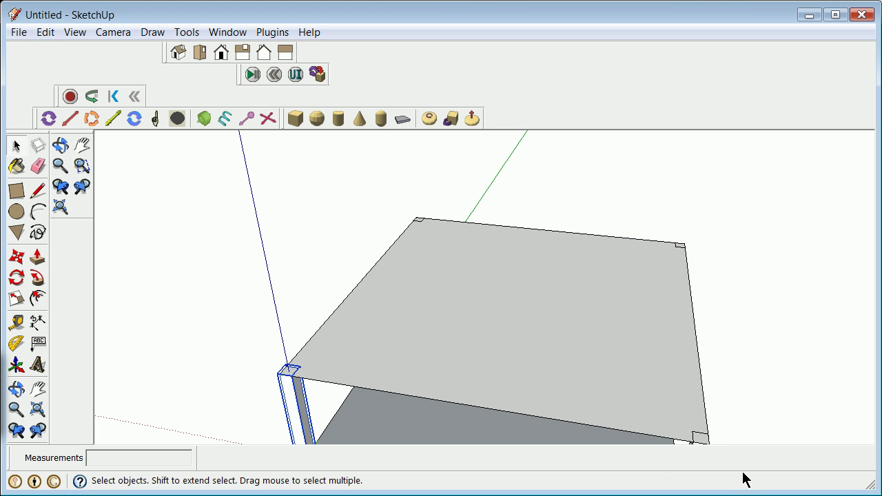
pyautogui.click(694, 279)
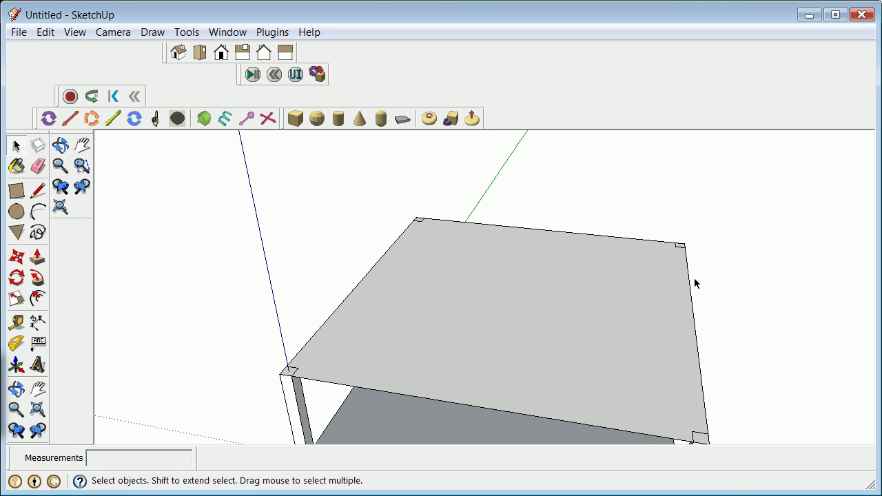
pyautogui.click(328, 386)
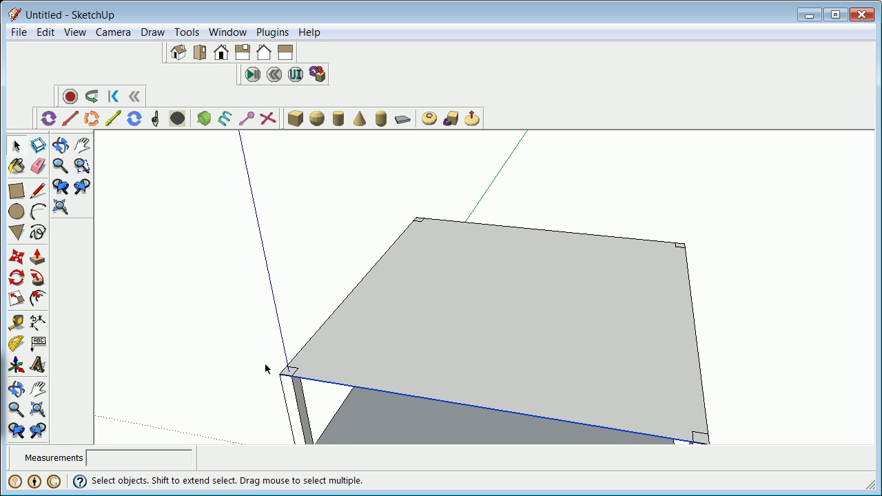
pyautogui.scroll(5, 268, 369)
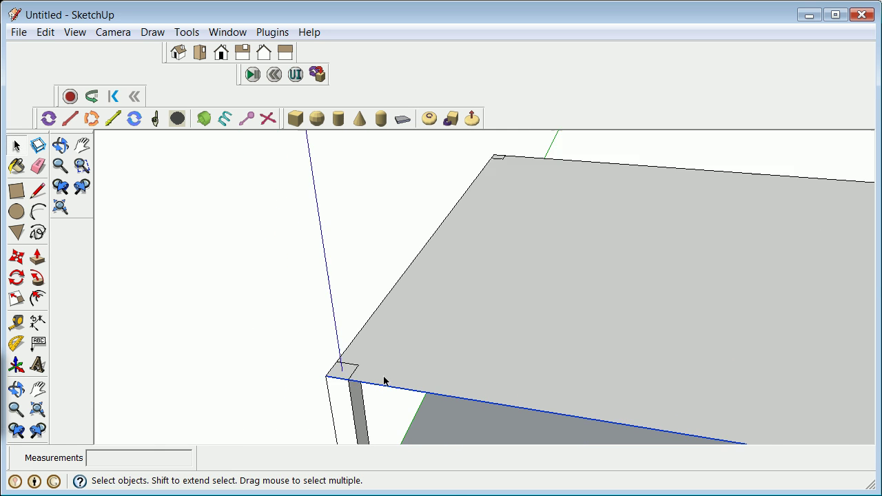
pyautogui.scroll(-4, 386, 380)
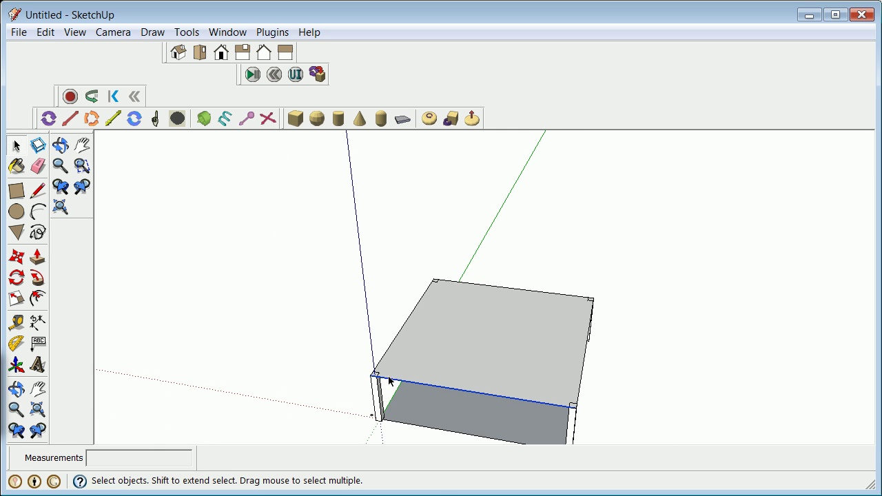
# Push/pull the top face up 0.5' into a slab and check it from a lower view.
pyautogui.click(165, 204)
pyautogui.click(444, 358)
pyautogui.press('p')
pyautogui.moveTo(470, 372); pyautogui.dragTo(481, 364)
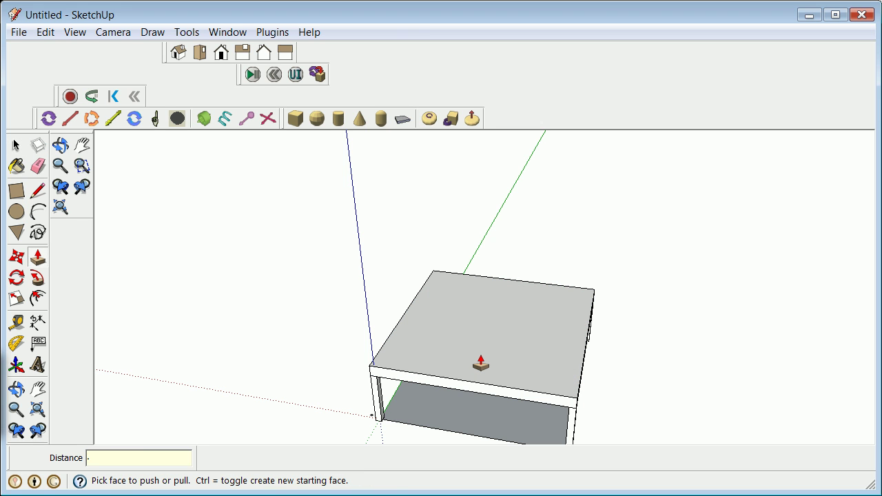
pyautogui.write('.5')
pyautogui.press('Return')
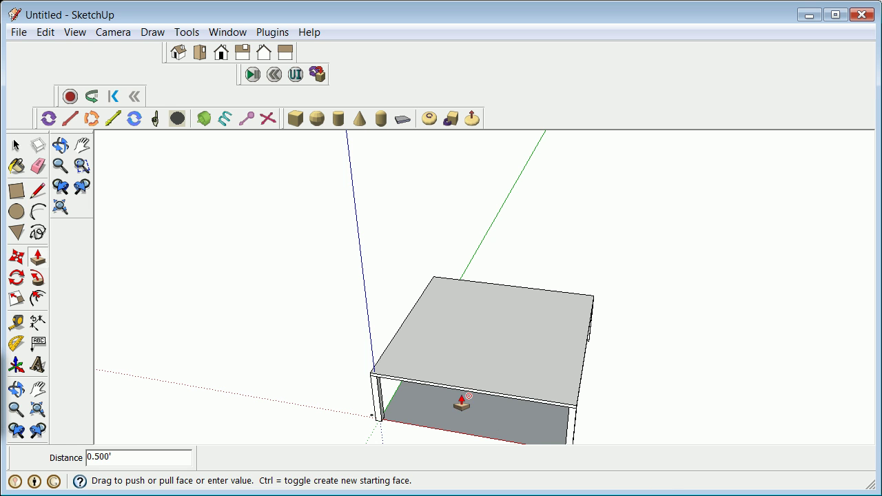
pyautogui.scroll(2, 437, 386)
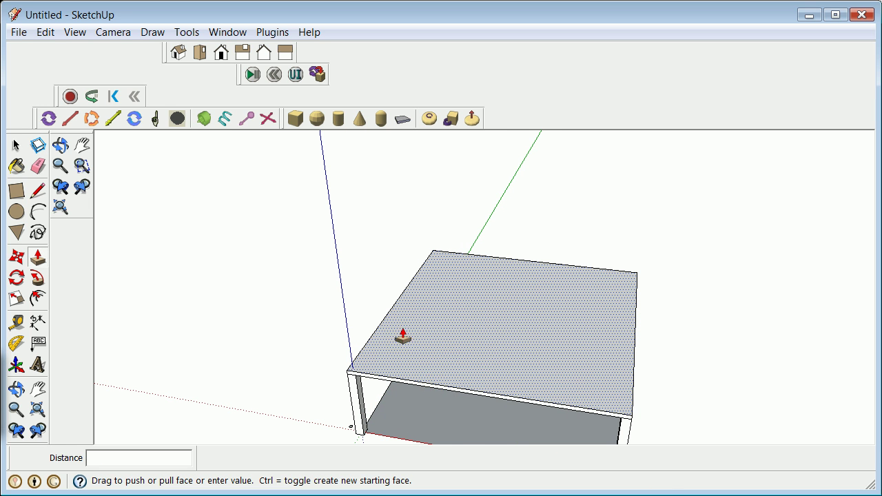
pyautogui.scroll(-3, 383, 306)
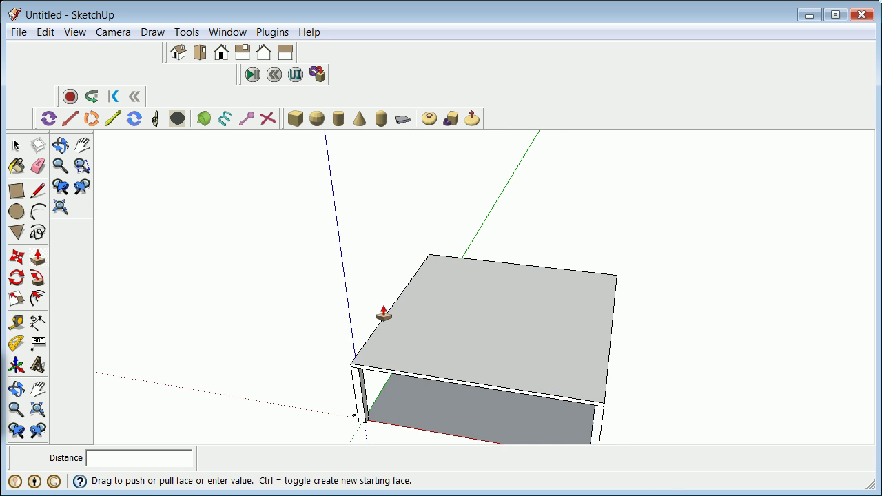
pyautogui.click(16, 390)
pyautogui.moveTo(89, 394); pyautogui.dragTo(273, 311)
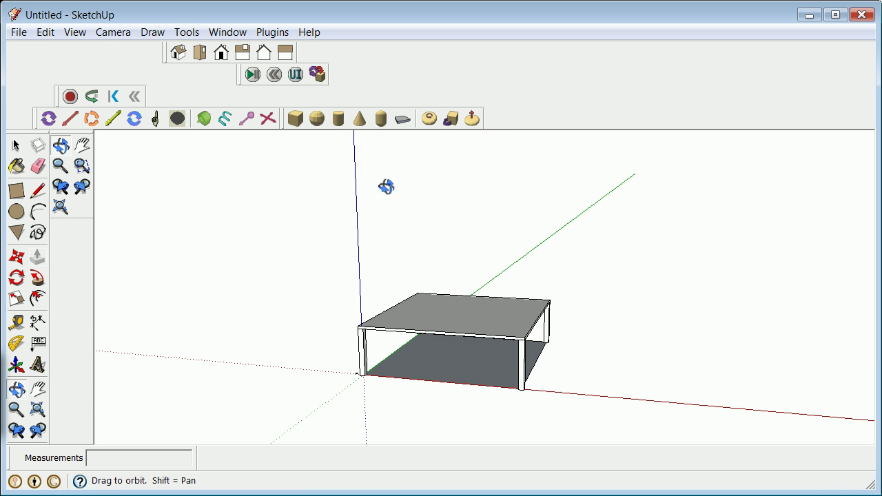
# In Front view, select the top slab and make it a group.
pyautogui.click(14, 145)
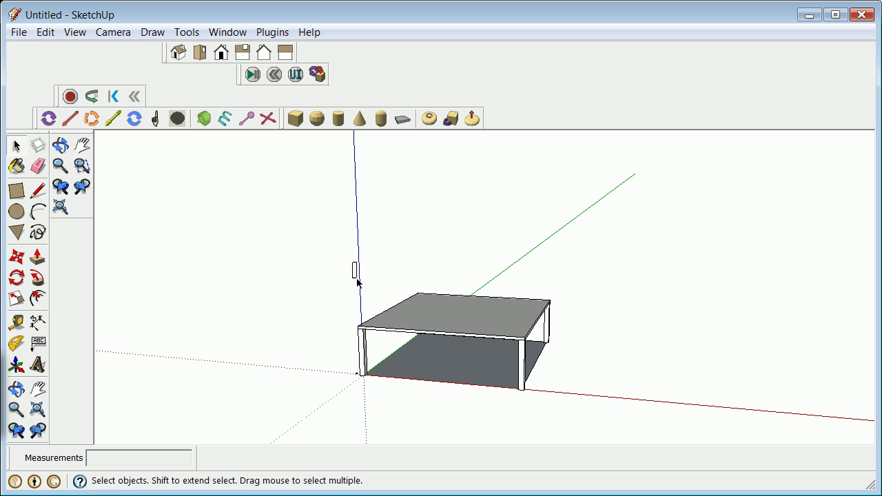
pyautogui.moveTo(357, 279); pyautogui.dragTo(576, 361)
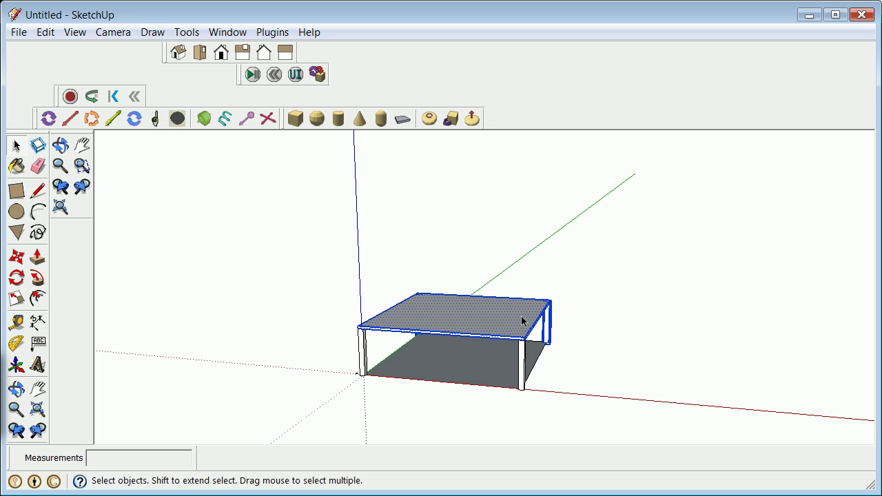
pyautogui.click(166, 215)
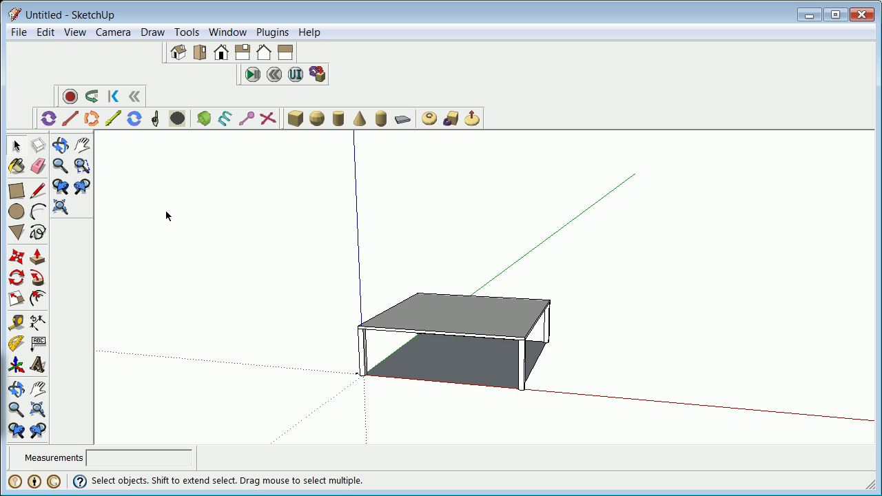
pyautogui.click(16, 390)
pyautogui.press('F3')
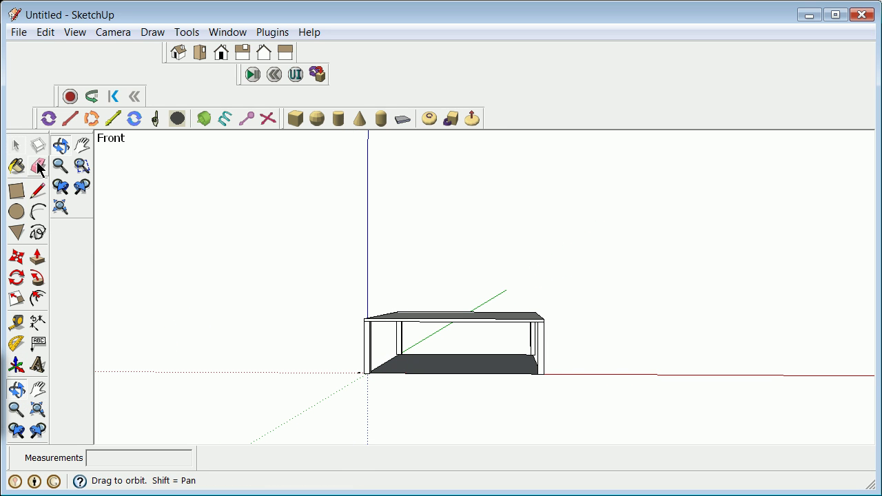
pyautogui.click(15, 145)
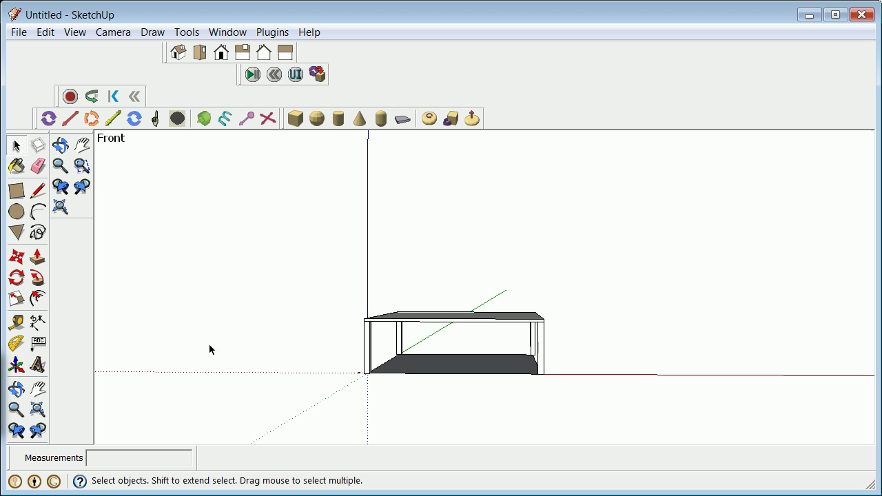
pyautogui.moveTo(329, 292); pyautogui.dragTo(580, 350)
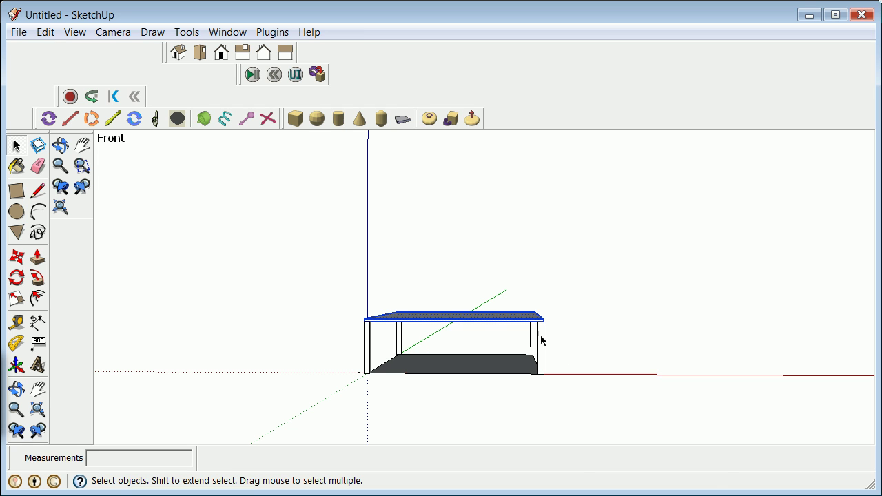
pyautogui.rightClick(526, 326)
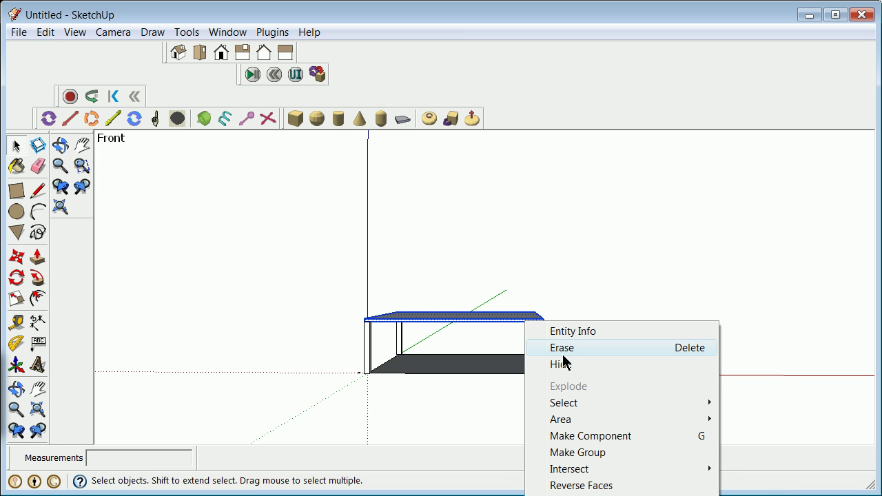
pyautogui.click(560, 449)
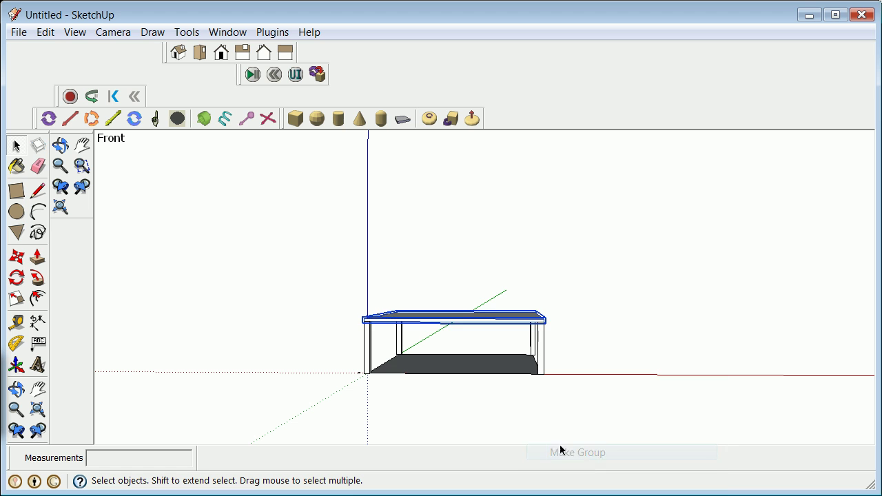
# Add a new layer named level1floor and make it the current layer.
pyautogui.click(328, 265)
pyautogui.click(441, 319)
pyautogui.click(228, 31)
pyautogui.click(262, 145)
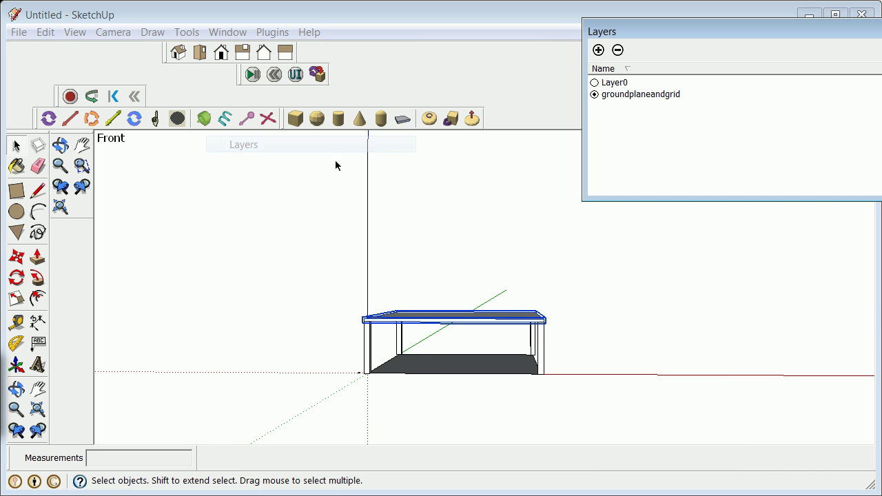
pyautogui.click(598, 49)
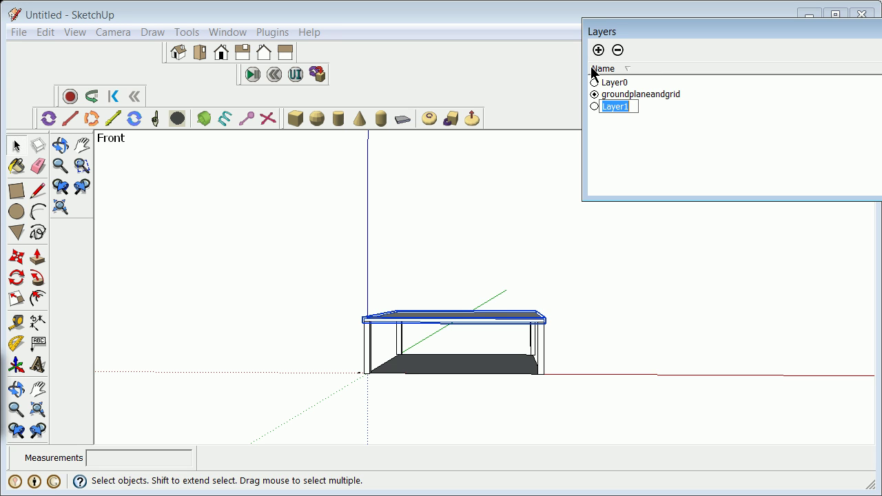
pyautogui.write('floor')
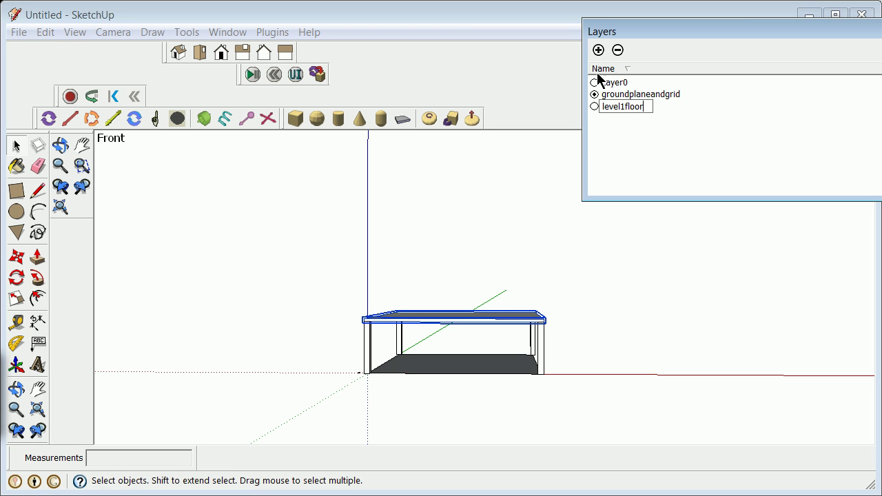
pyautogui.click(594, 107)
pyautogui.click(583, 255)
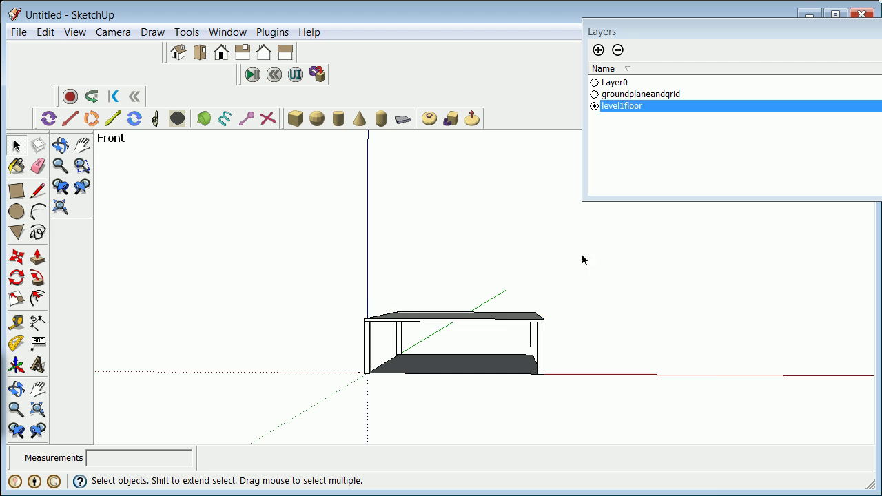
pyautogui.rightClick(520, 325)
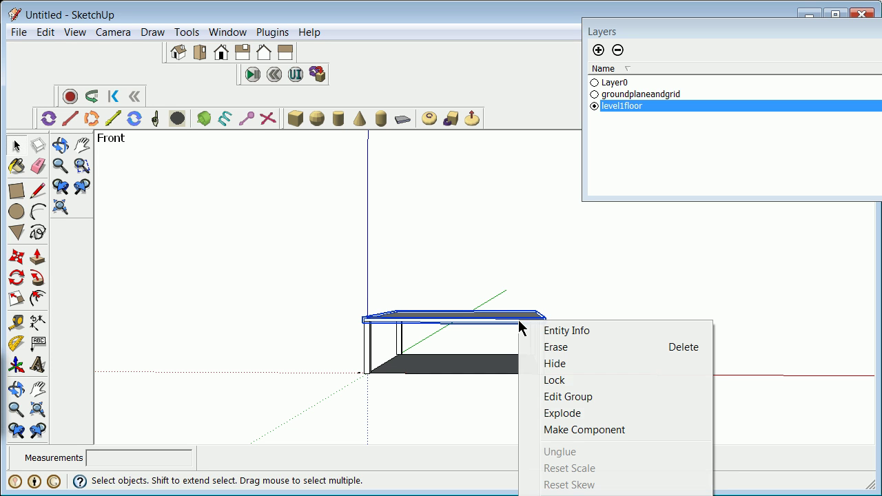
# Assign the tabletop group to the level1floor layer in Entity Info.
pyautogui.click(555, 333)
pyautogui.click(515, 239)
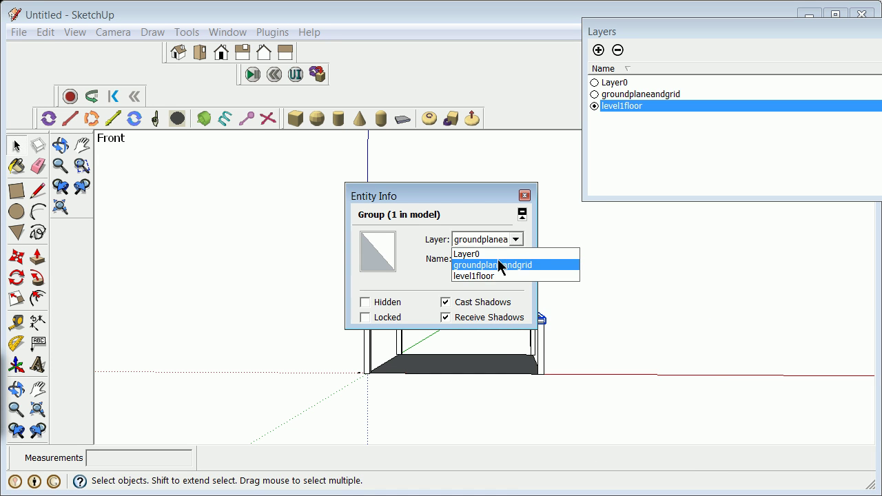
pyautogui.click(498, 279)
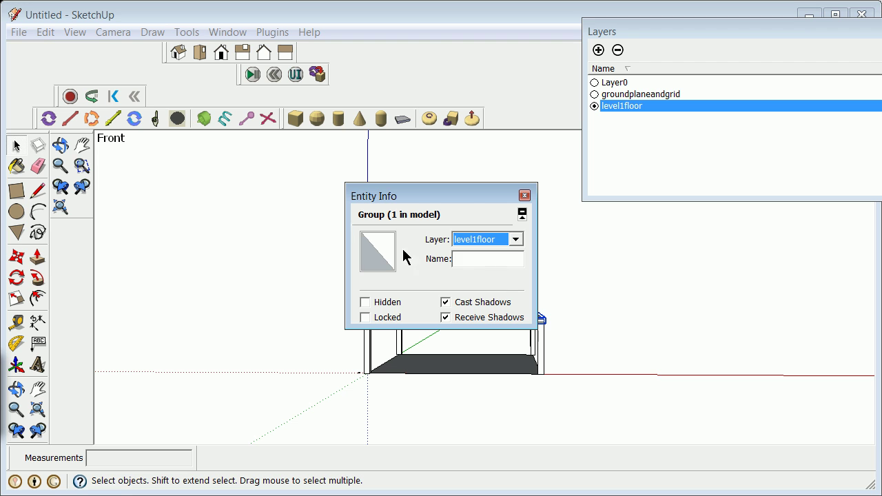
pyautogui.click(524, 196)
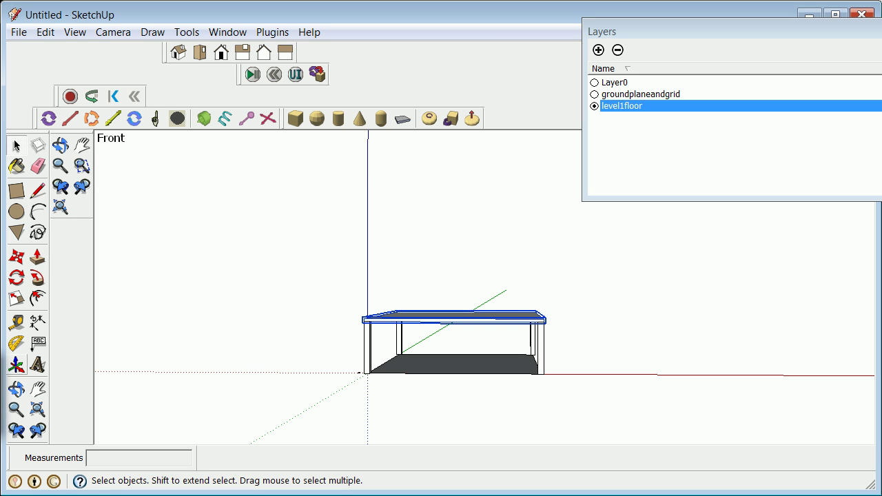
# Make Layer0 current and hide the level1floor layer.
pyautogui.click(16, 389)
pyautogui.moveTo(510, 265); pyautogui.dragTo(667, 233)
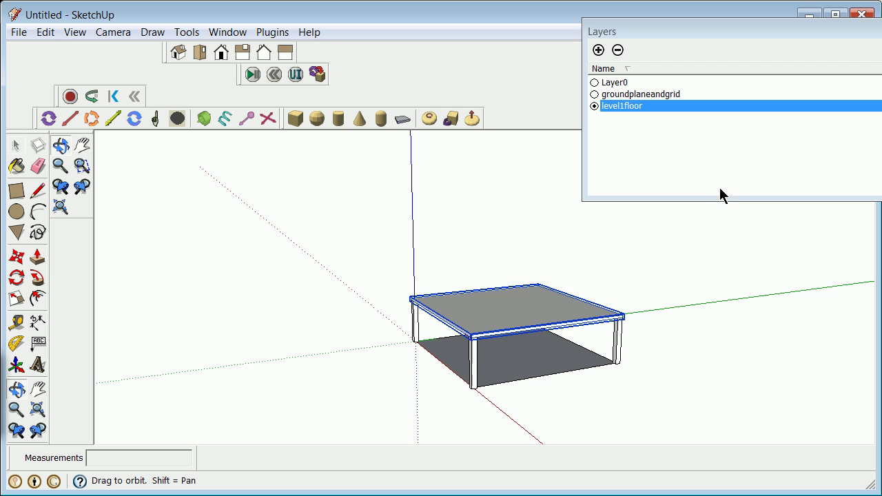
pyautogui.moveTo(661, 201); pyautogui.dragTo(570, 259)
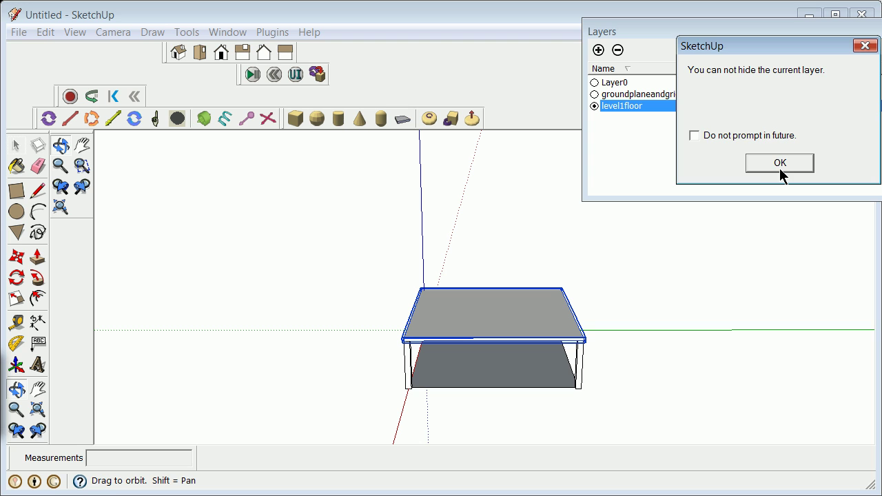
pyautogui.click(781, 173)
pyautogui.click(595, 82)
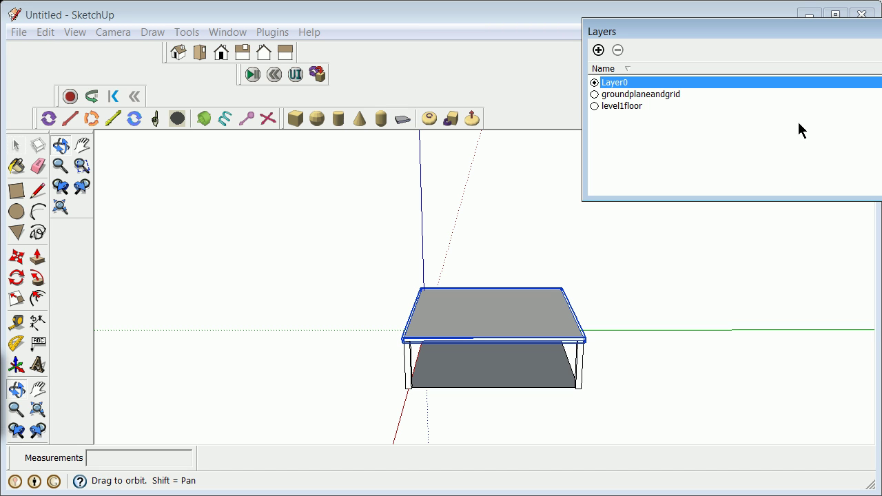
pyautogui.click(879, 106)
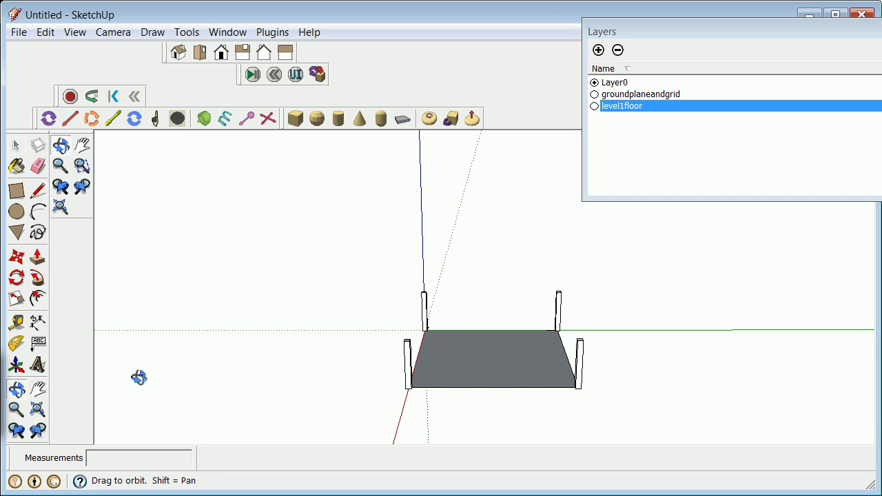
# Draw a 2 by 1 rectangle at the left post's top corner.
pyautogui.moveTo(137, 376); pyautogui.dragTo(205, 326)
pyautogui.scroll(6, 334, 324)
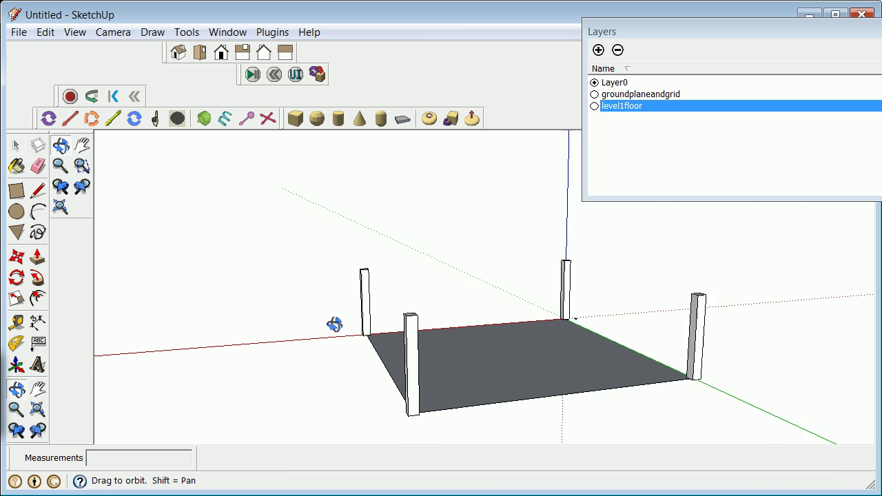
pyautogui.click(17, 193)
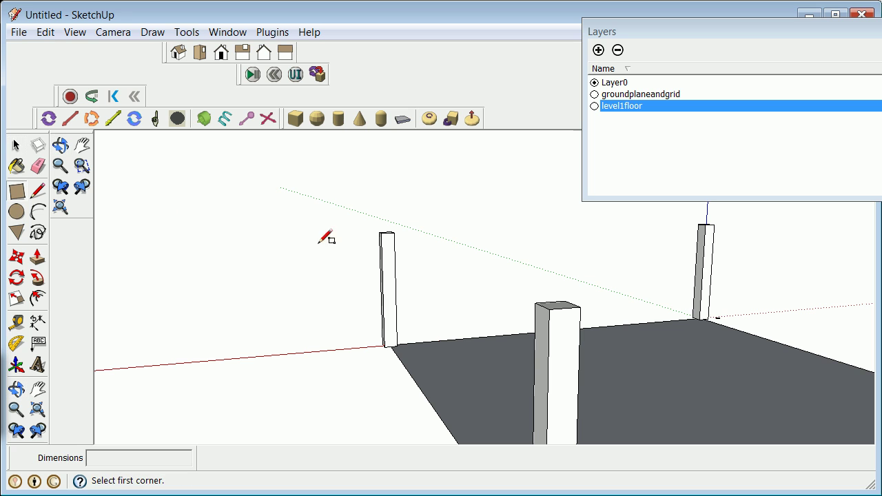
pyautogui.click(383, 233)
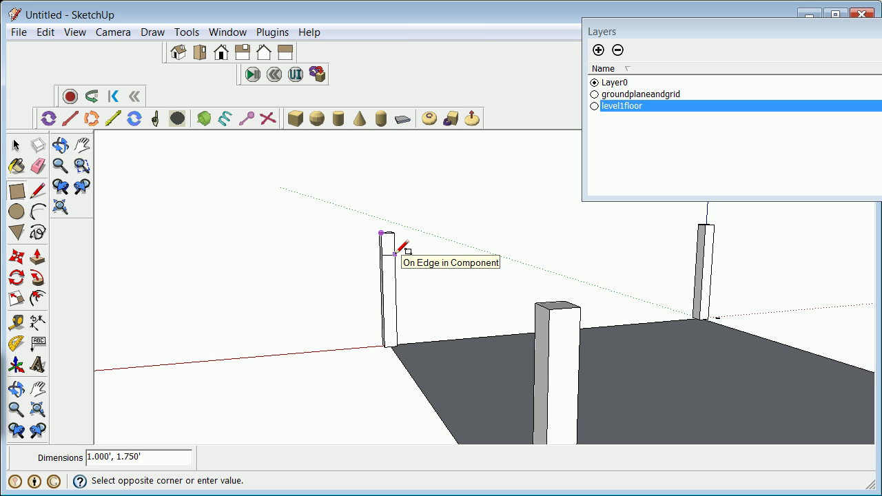
pyautogui.write('2,1')
pyautogui.press('Return')
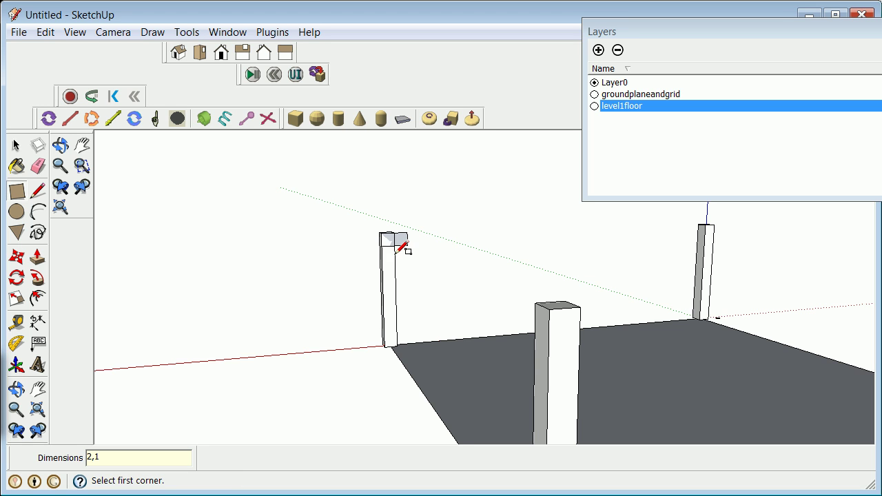
# Rotate the rectangle 90 degrees upright about the post's top corner.
pyautogui.scroll(3, 288, 207)
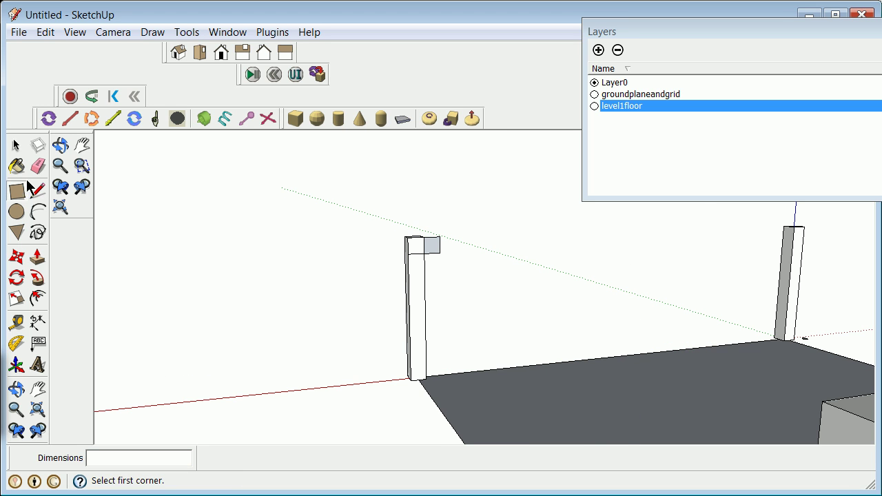
pyautogui.click(17, 146)
pyautogui.moveTo(383, 232); pyautogui.dragTo(454, 261)
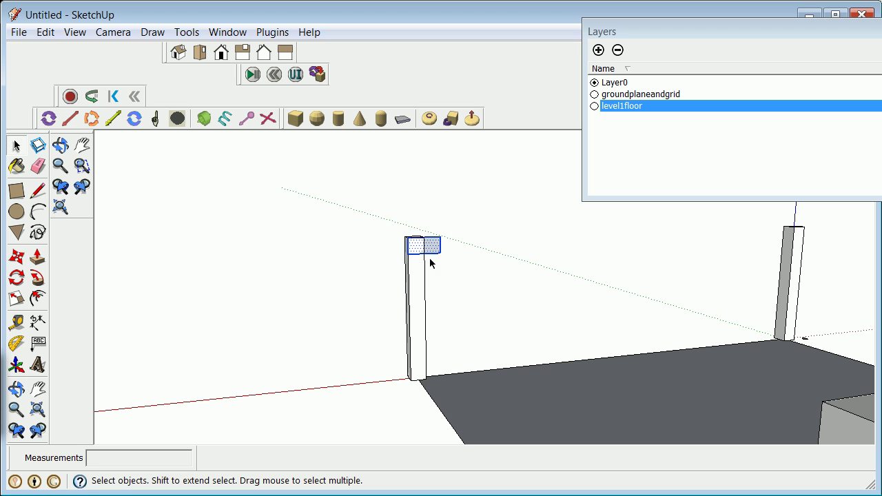
pyautogui.click(16, 278)
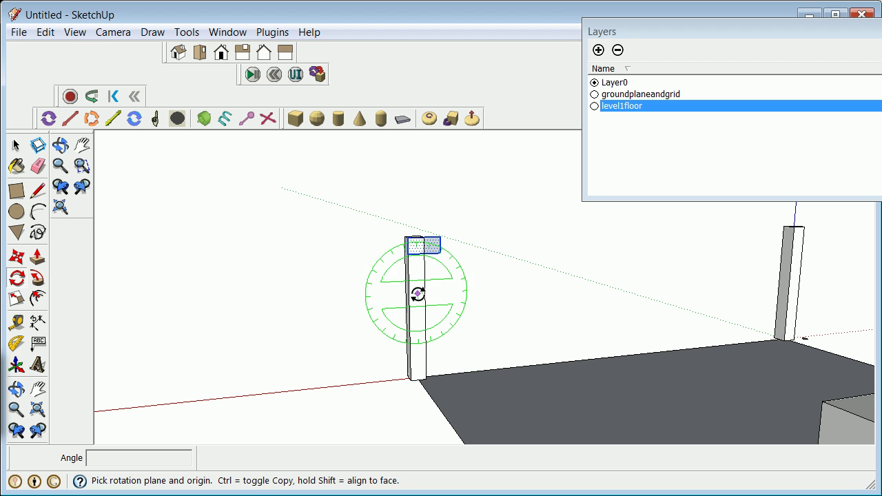
pyautogui.click(423, 238)
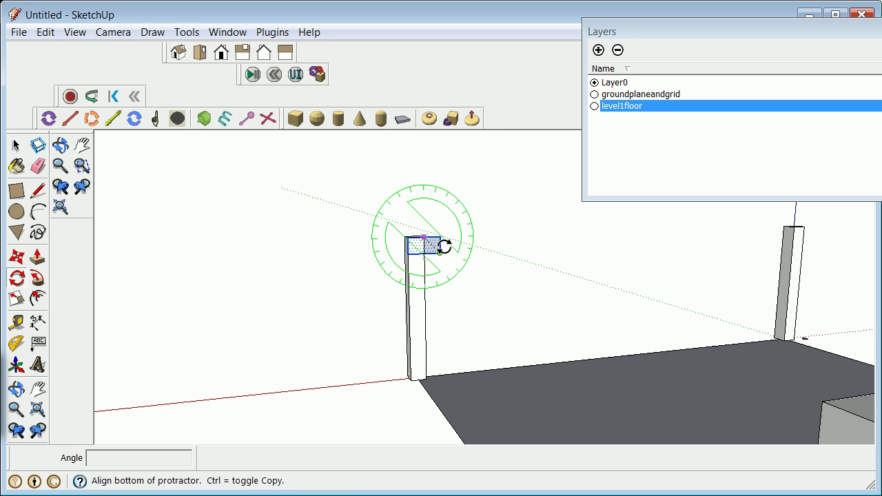
pyautogui.click(482, 237)
pyautogui.click(425, 294)
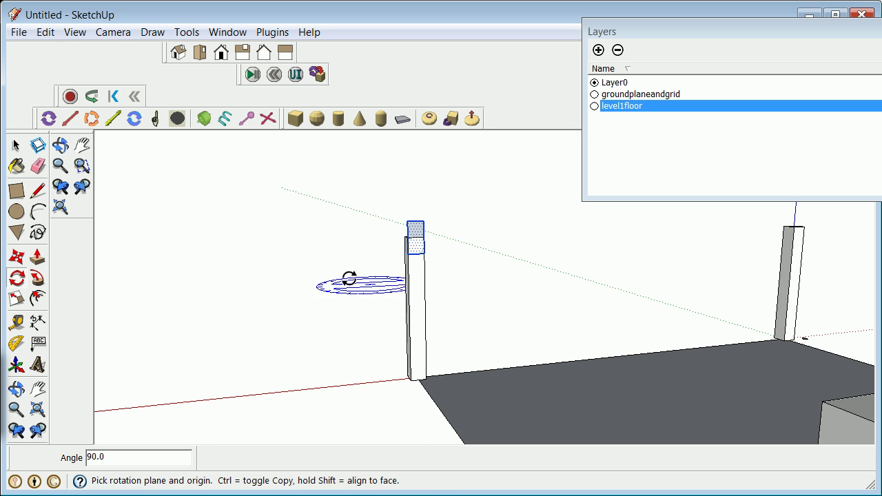
# Move the upright rectangle 1' down onto the post top.
pyautogui.click(17, 146)
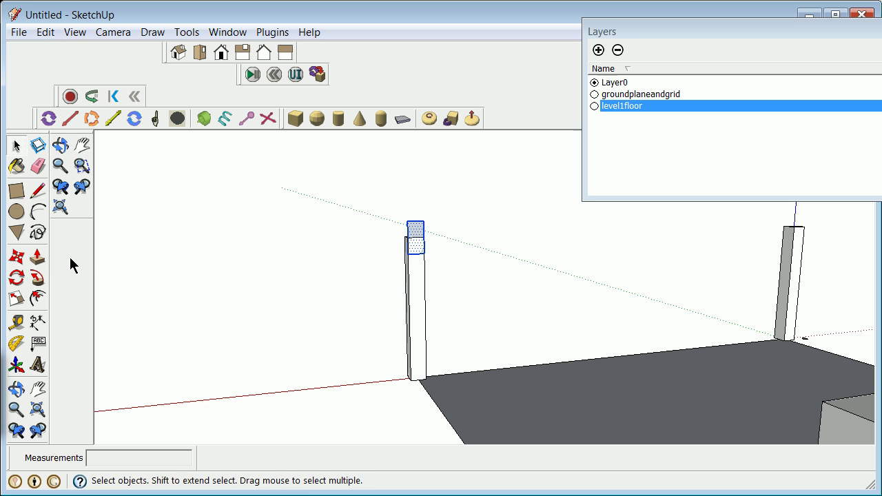
pyautogui.click(16, 260)
pyautogui.click(409, 222)
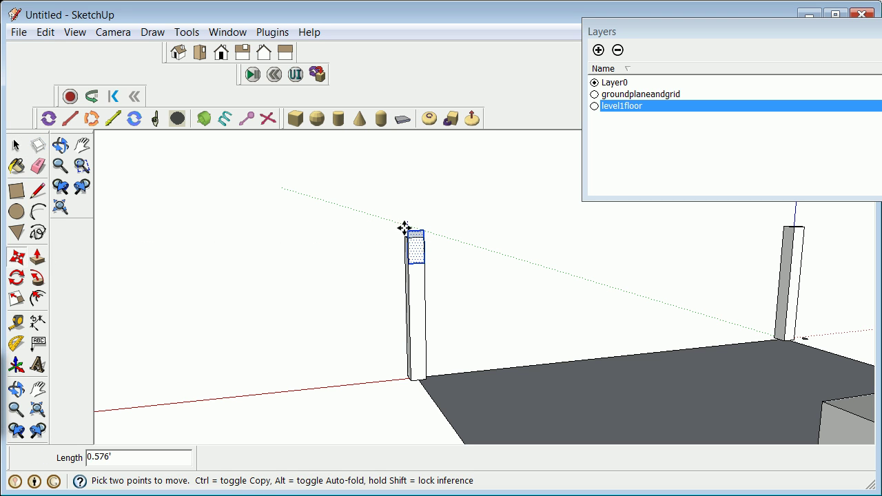
pyautogui.click(407, 242)
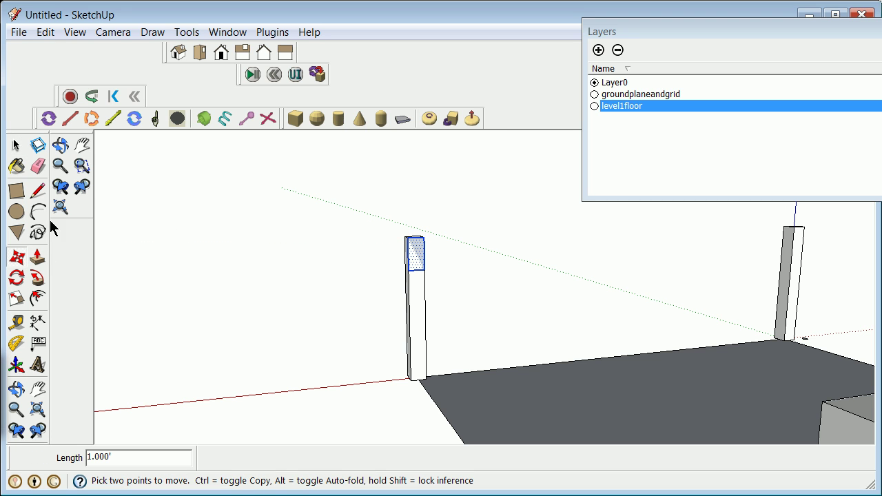
pyautogui.click(16, 145)
pyautogui.click(242, 282)
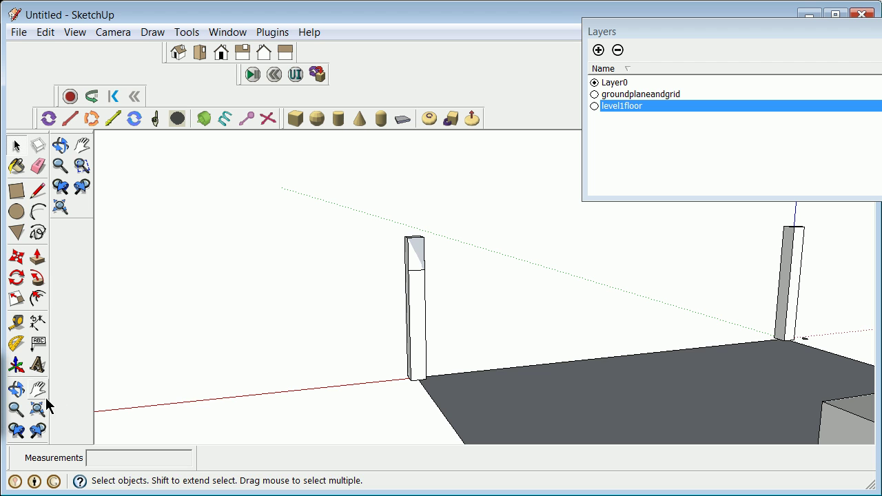
# Push/pull the upright profile 29' into a girder reaching the front-right post.
pyautogui.click(16, 390)
pyautogui.moveTo(291, 361); pyautogui.dragTo(515, 380)
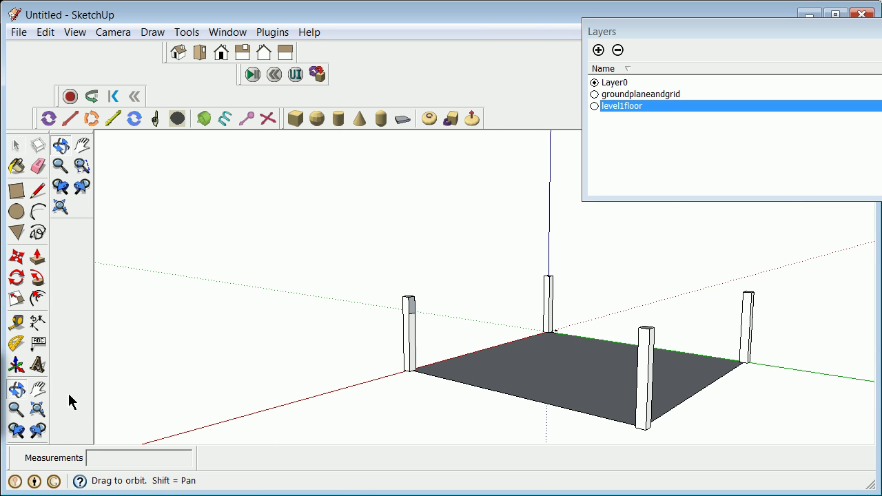
pyautogui.moveTo(424, 323); pyautogui.dragTo(624, 370)
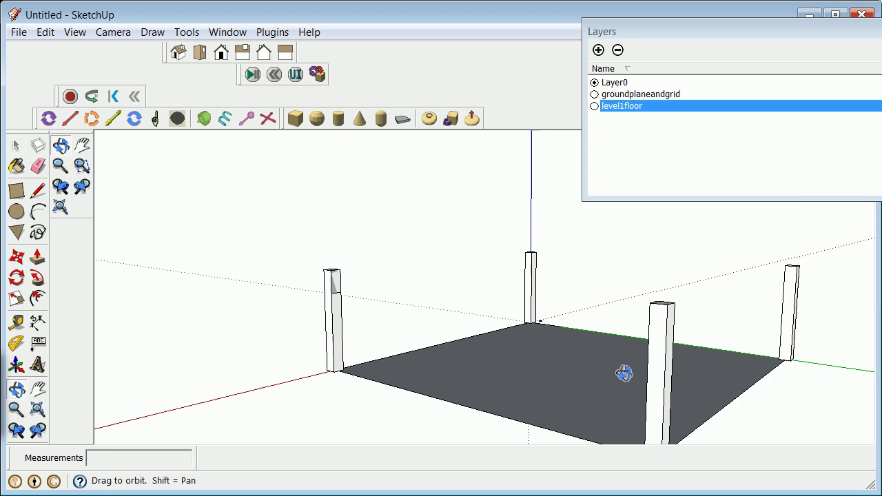
pyautogui.click(37, 256)
pyautogui.moveTo(339, 295); pyautogui.dragTo(645, 356)
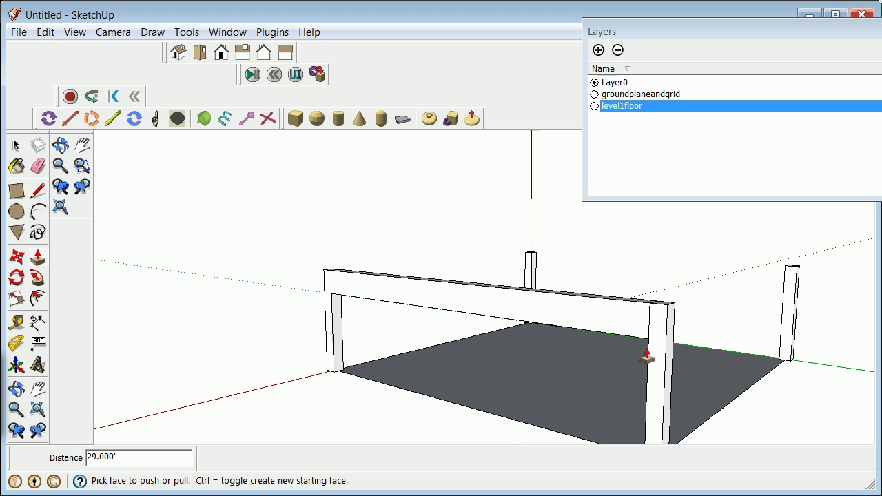
# From a frontal angle, window-select the front beam between the columns.
pyautogui.click(16, 389)
pyautogui.moveTo(307, 390); pyautogui.dragTo(415, 372)
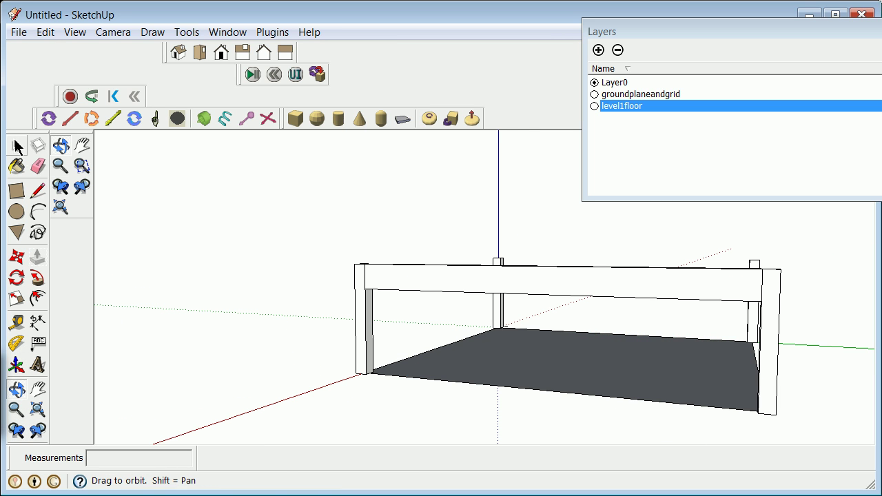
pyautogui.click(16, 146)
pyautogui.moveTo(333, 244); pyautogui.dragTo(790, 318)
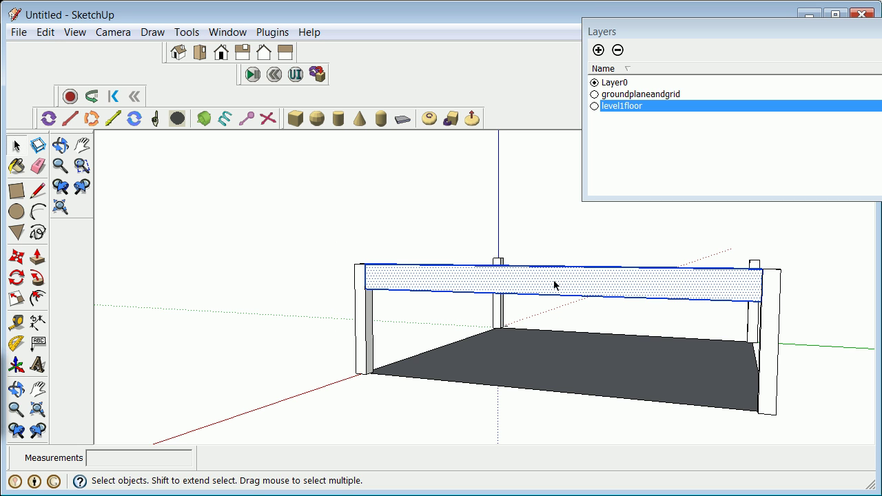
# Make the selected front beam a component named 'girder'.
pyautogui.rightClick(457, 276)
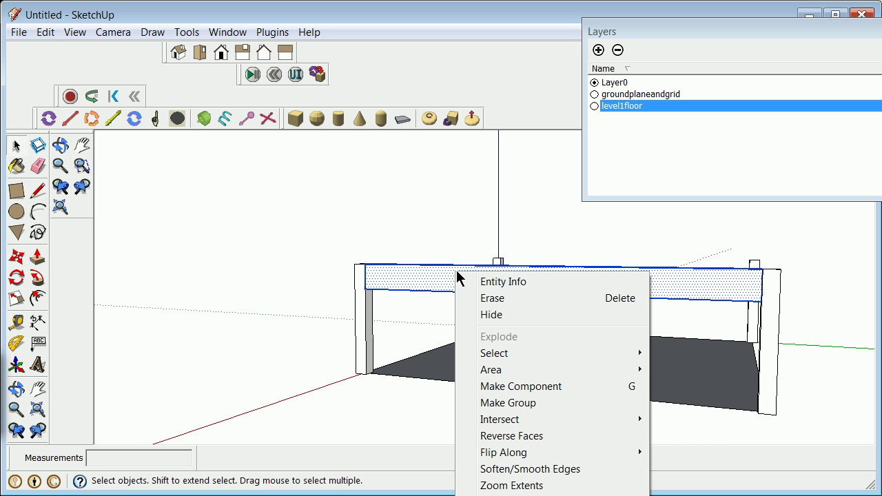
pyautogui.click(504, 385)
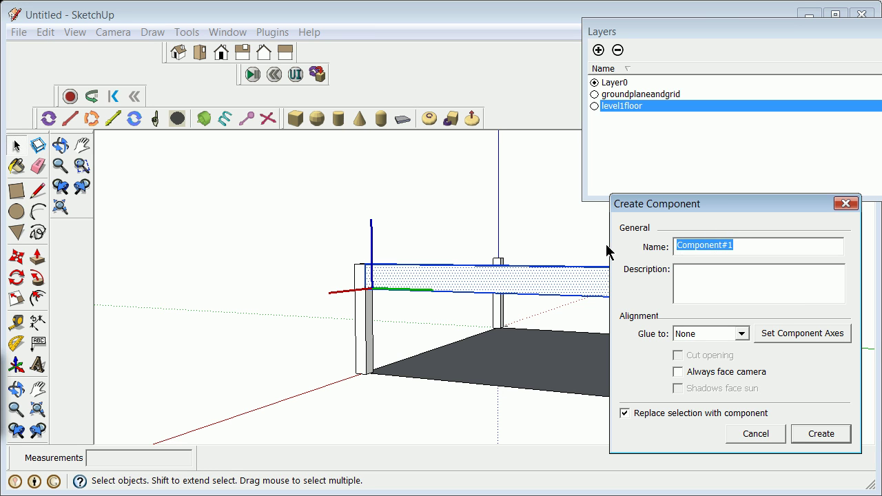
pyautogui.write('b')
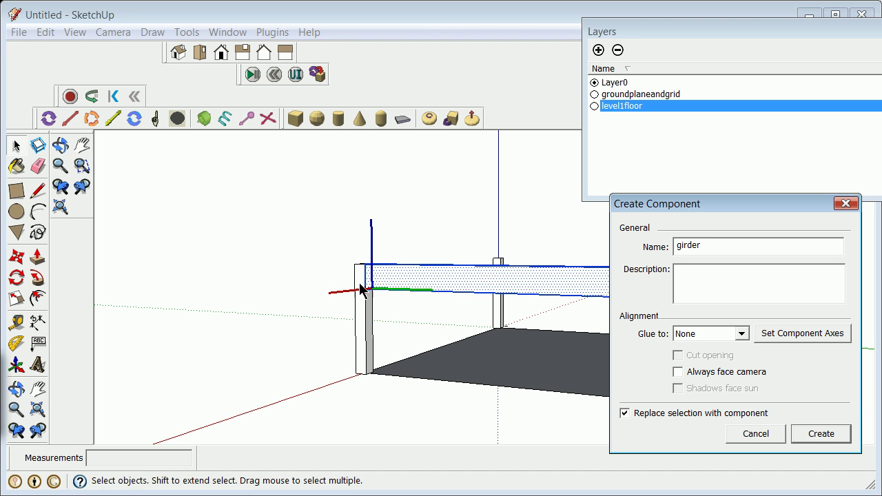
pyautogui.click(825, 438)
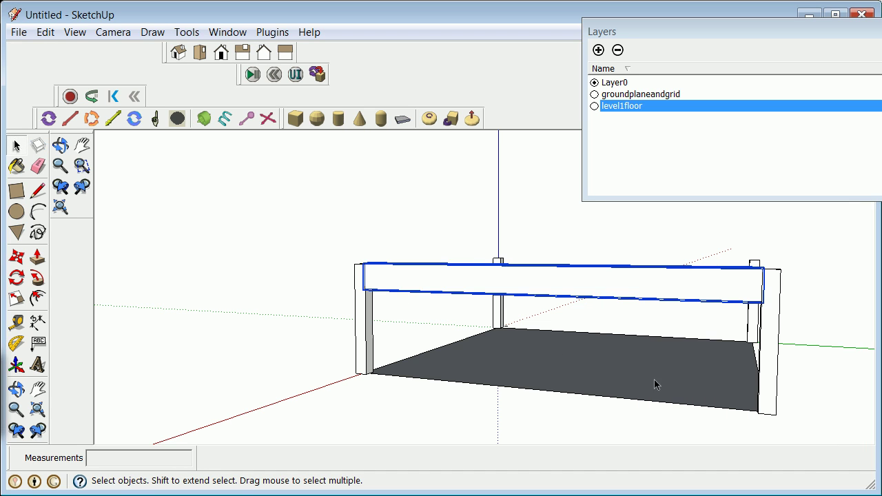
pyautogui.scroll(-1, 445, 273)
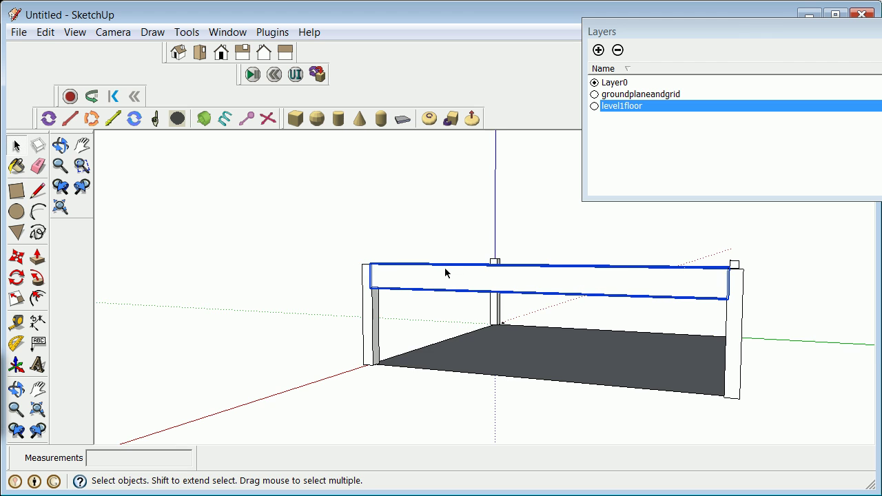
# Copy the girder 30' onto the opposite pair of columns.
pyautogui.click(17, 389)
pyautogui.moveTo(729, 311); pyautogui.dragTo(424, 332)
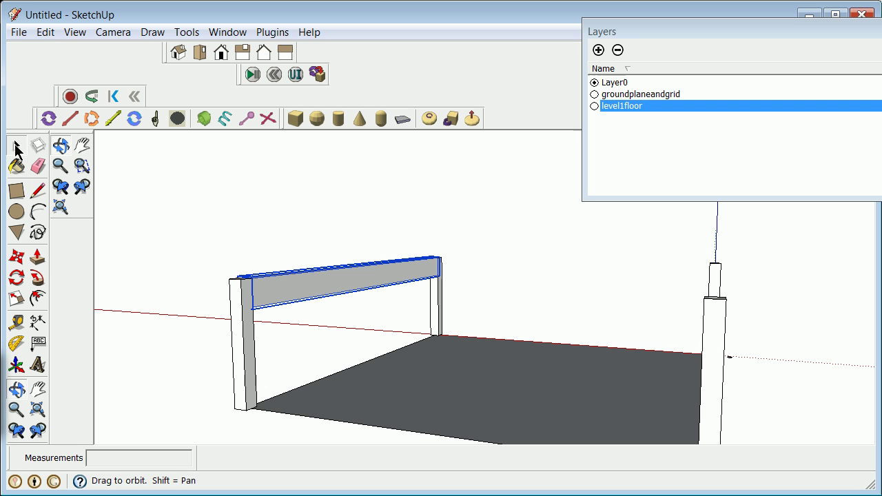
pyautogui.click(14, 147)
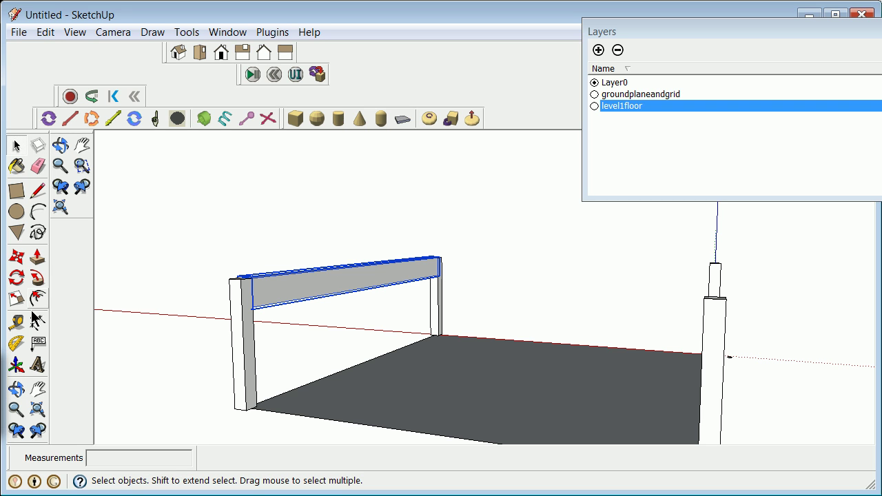
pyautogui.click(16, 256)
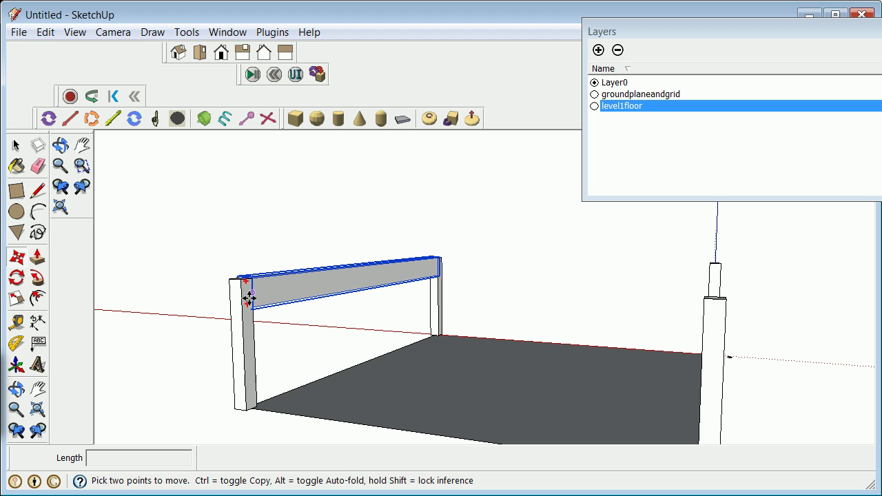
pyautogui.click(437, 274)
pyautogui.press('ctrl')
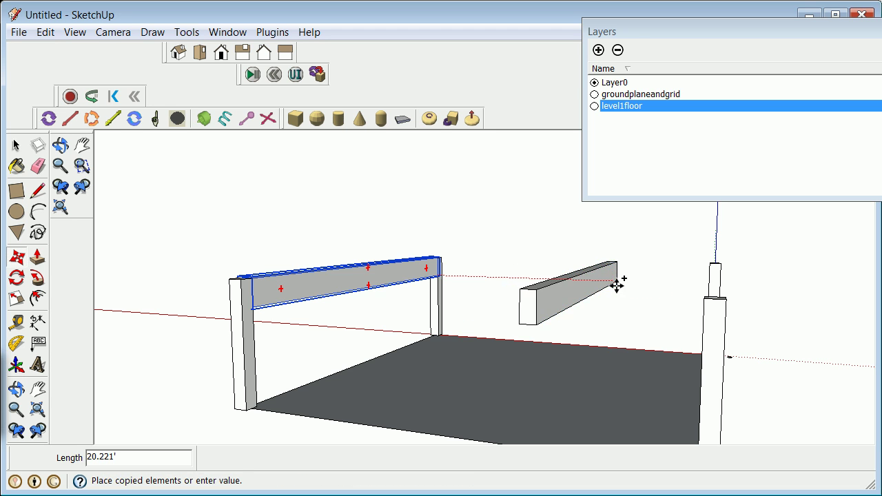
pyautogui.click(719, 286)
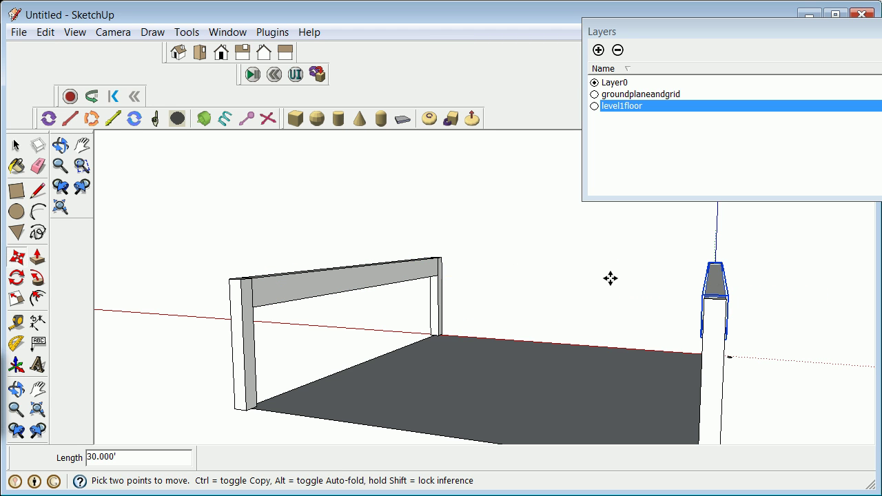
pyautogui.press('space')
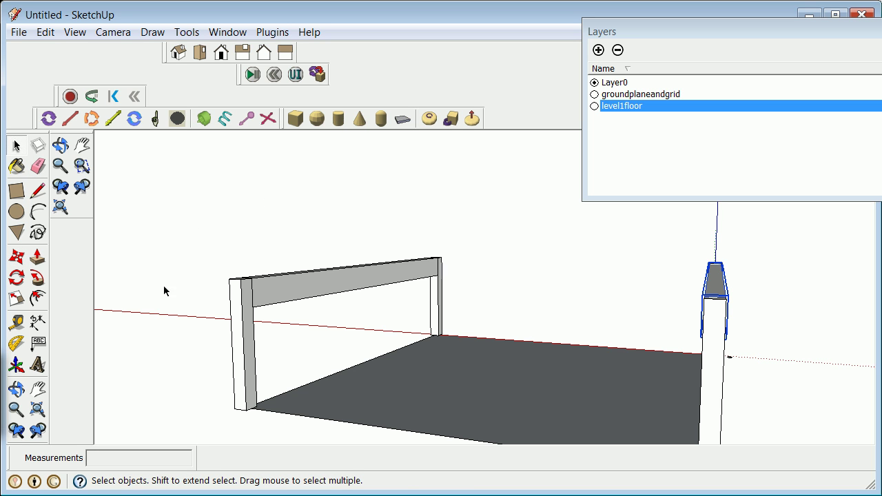
pyautogui.click(118, 278)
pyautogui.click(17, 389)
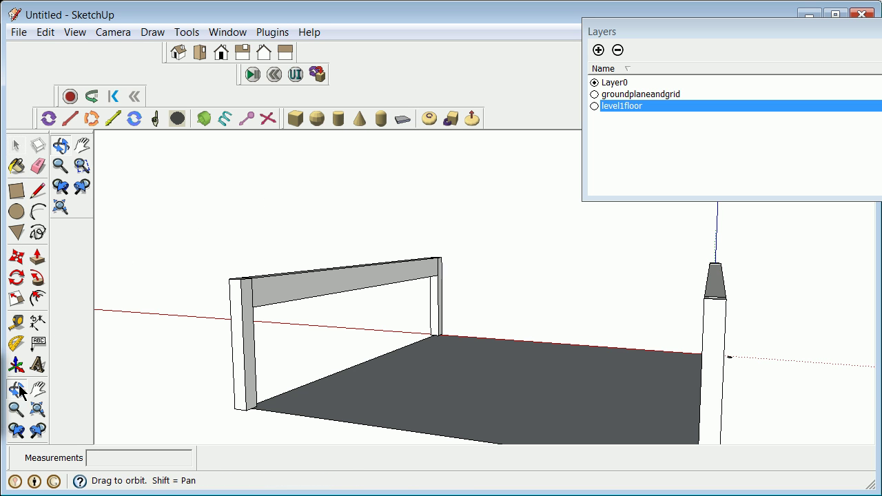
# Add a layer named 'beams', then select the right-hand girder.
pyautogui.moveTo(239, 264); pyautogui.dragTo(471, 318)
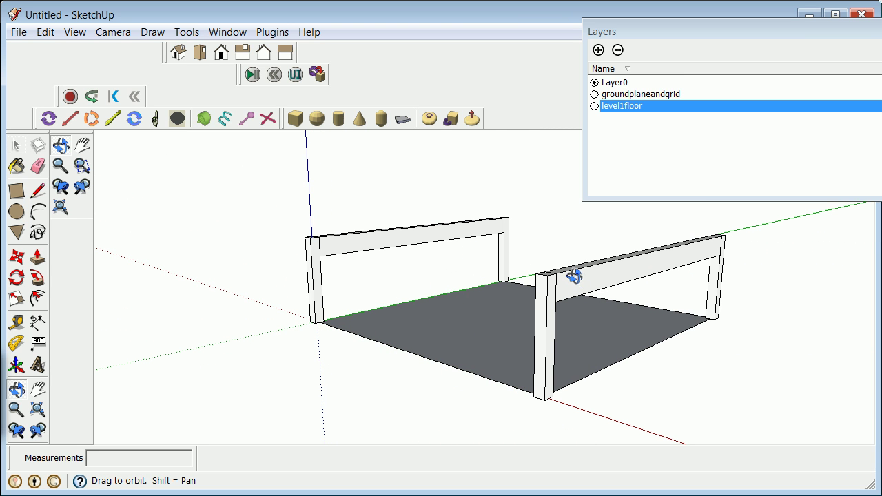
pyautogui.click(598, 51)
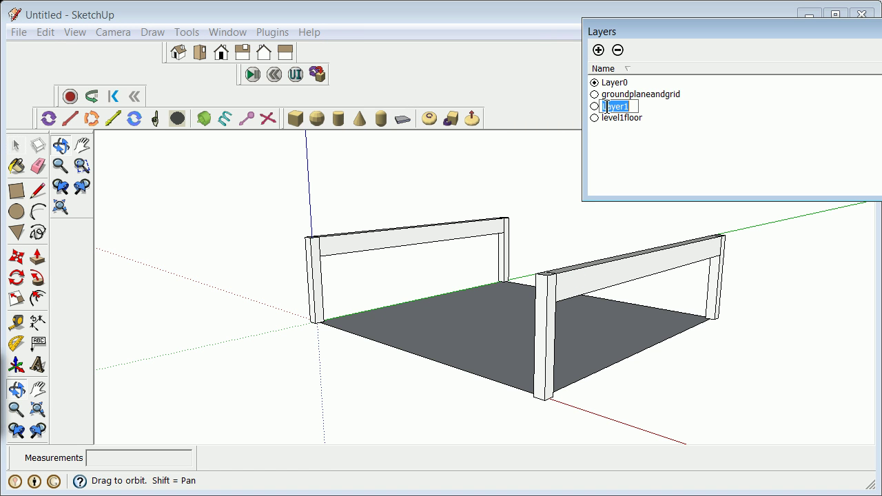
pyautogui.write('beams')
pyautogui.click(651, 119)
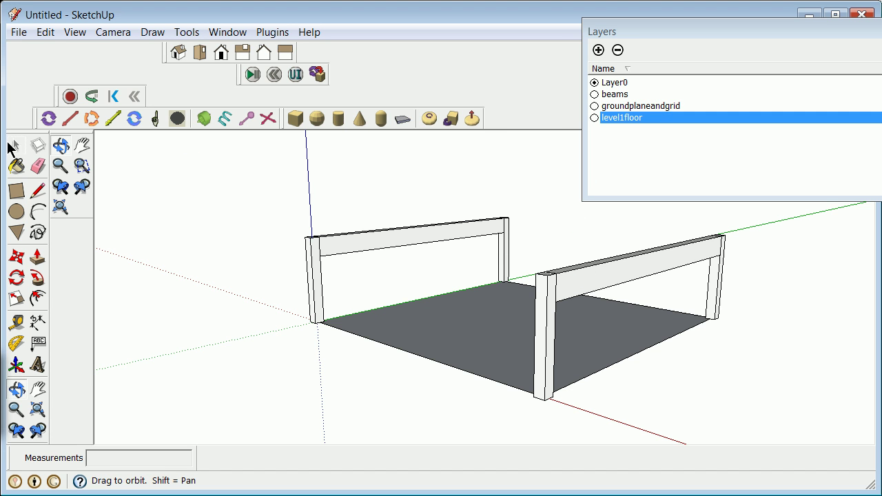
pyautogui.click(12, 147)
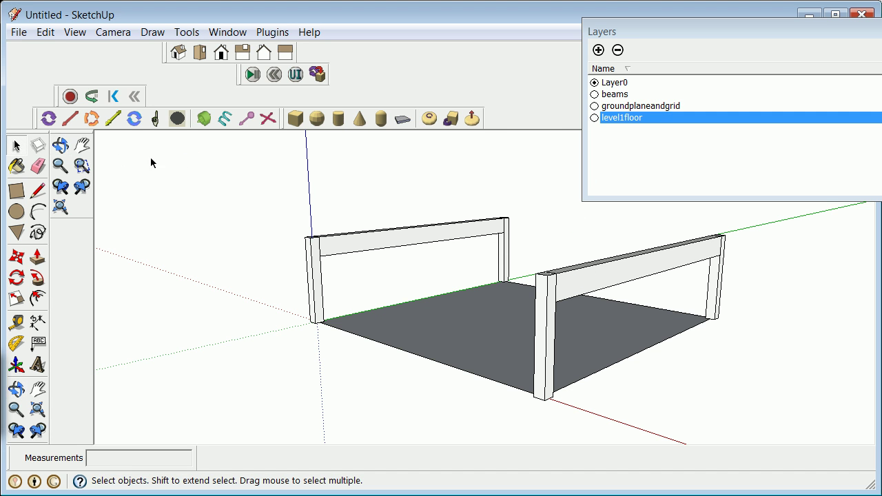
pyautogui.click(609, 274)
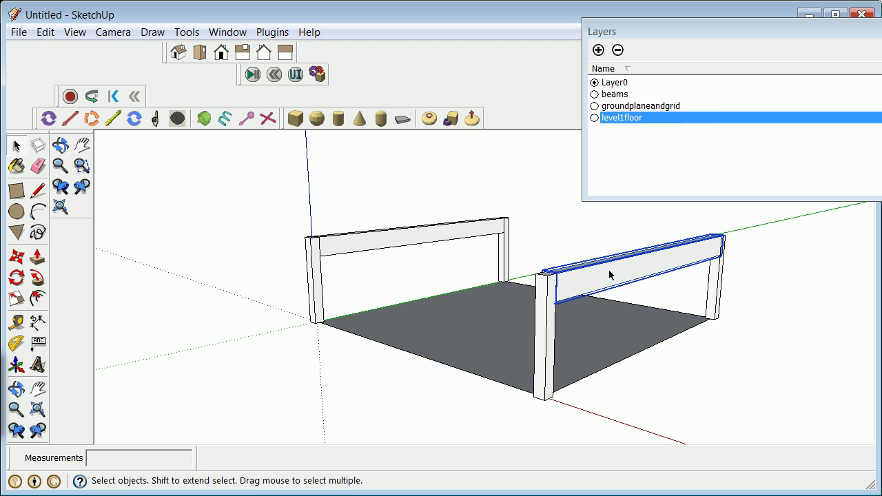
# Inspect the selected girder's properties in Entity Info, then close the panel.
pyautogui.click(261, 34)
pyautogui.moveTo(227, 32)
pyautogui.click(258, 67)
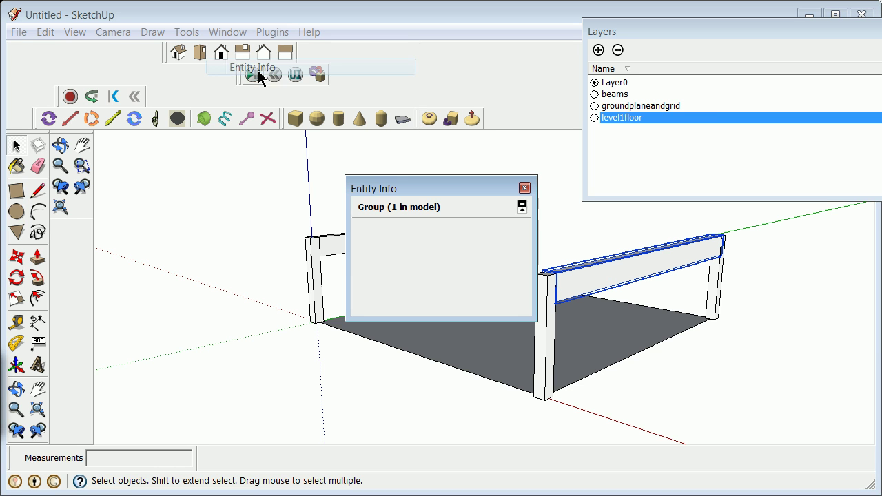
pyautogui.click(525, 189)
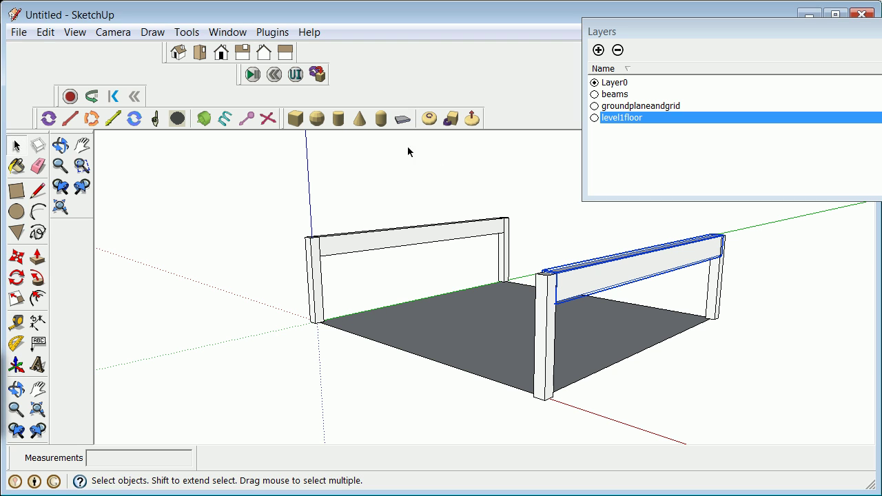
# Add a 'girders' layer, then a layer named 'beams' that is rejected as a duplicate.
pyautogui.click(598, 50)
pyautogui.write('girders')
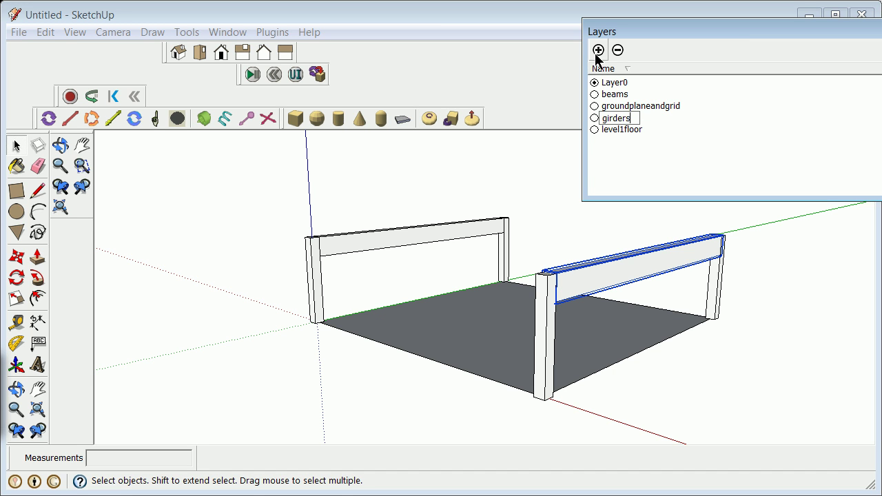
pyautogui.click(597, 51)
pyautogui.write('beams')
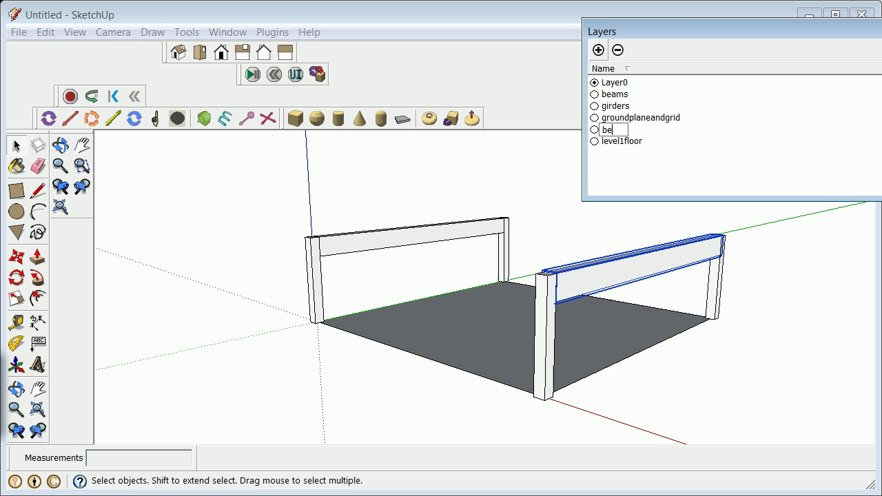
pyautogui.click(832, 128)
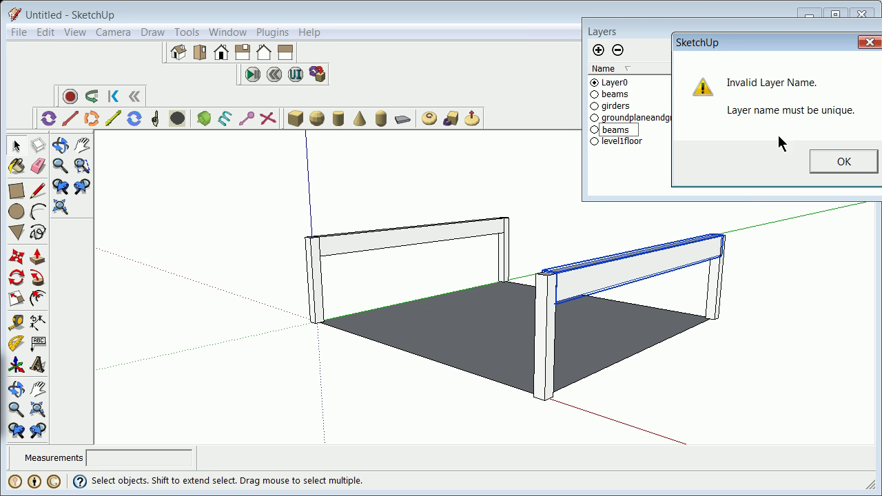
pyautogui.click(846, 160)
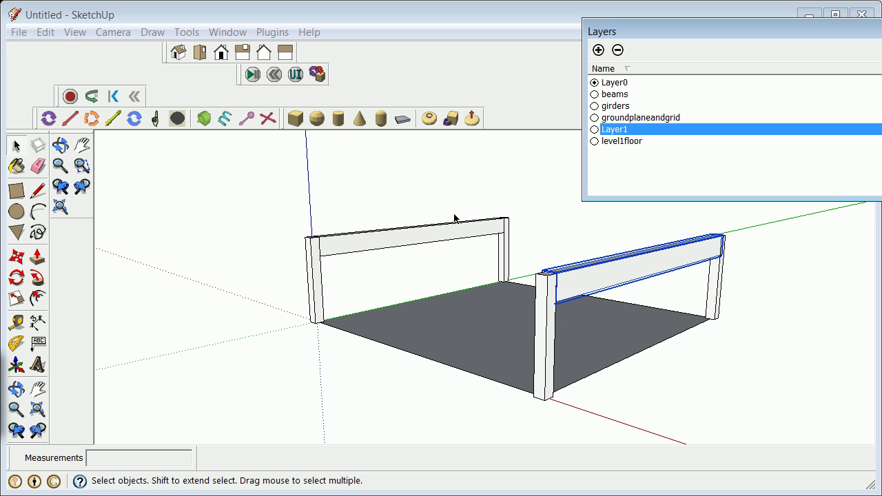
# Select both girders, set their Entity Info layer to girders, then clear the selection.
pyautogui.keyDown('shift'); pyautogui.click(448, 237); pyautogui.keyUp('shift')
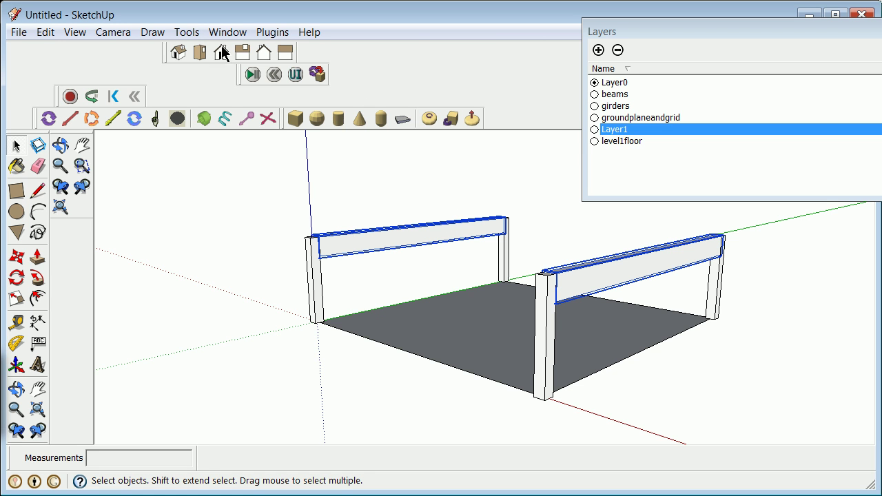
pyautogui.click(227, 31)
pyautogui.click(256, 67)
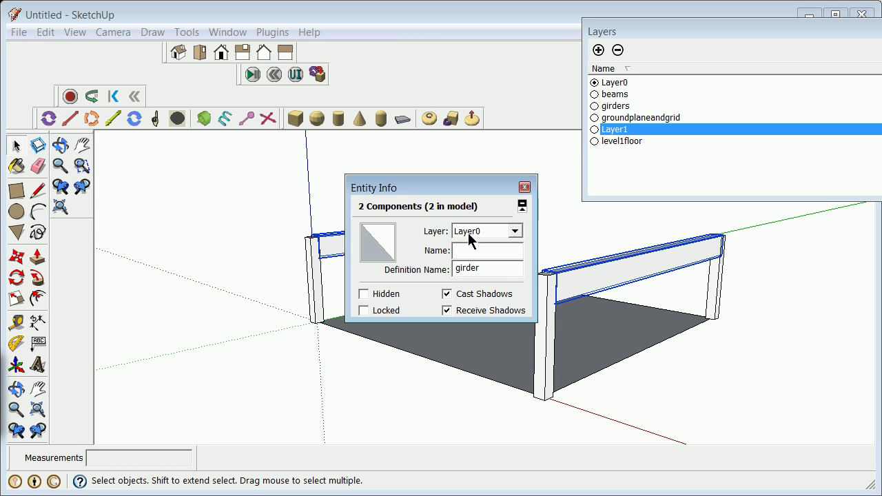
pyautogui.click(512, 233)
pyautogui.click(489, 270)
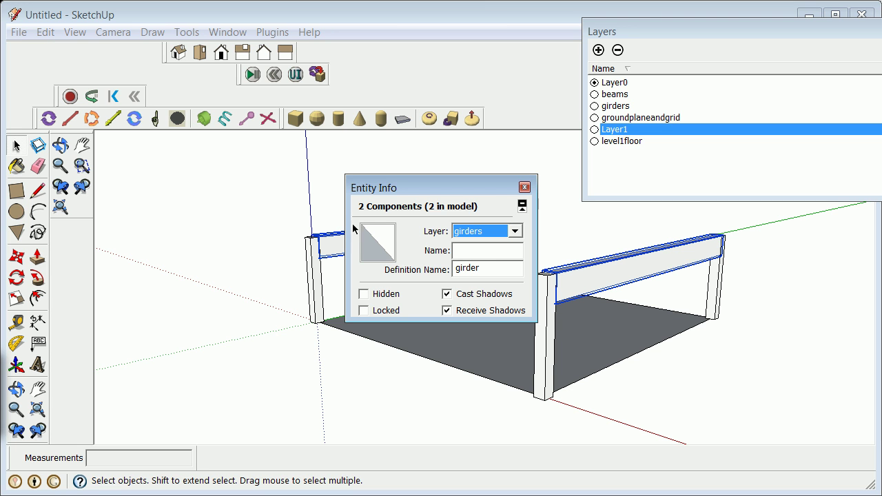
pyautogui.click(524, 187)
pyautogui.click(310, 185)
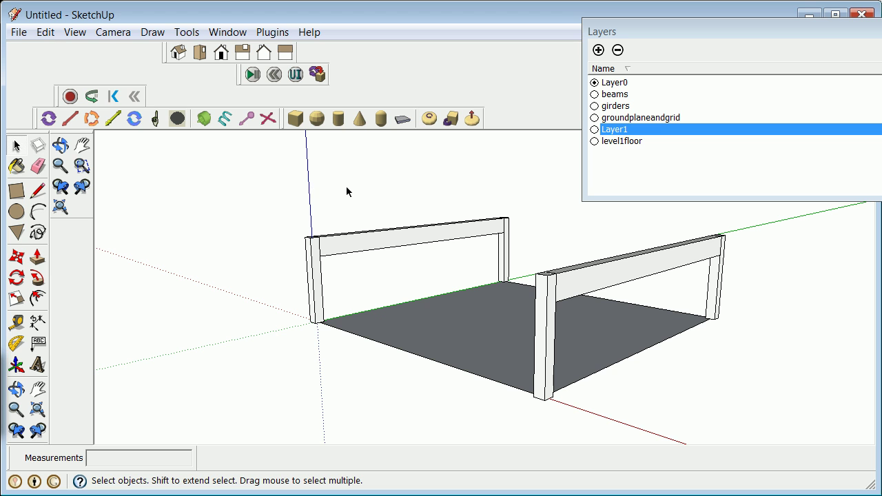
pyautogui.scroll(3, 317, 267)
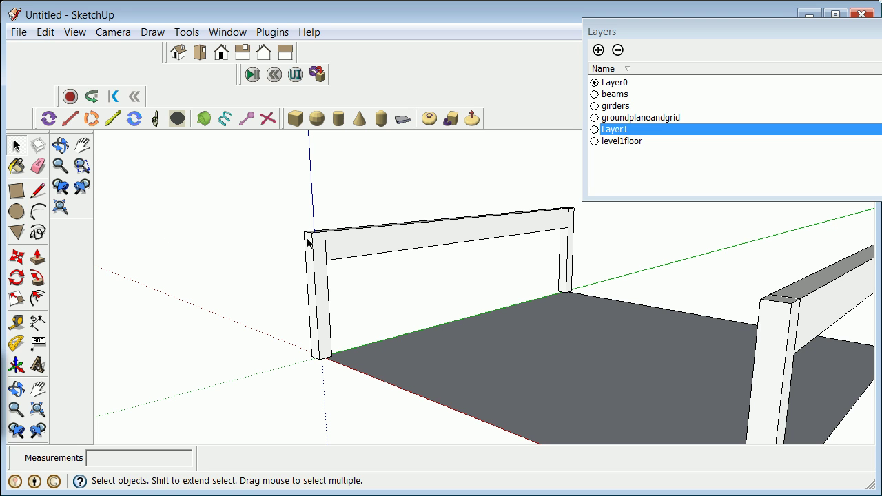
pyautogui.scroll(-2, 453, 279)
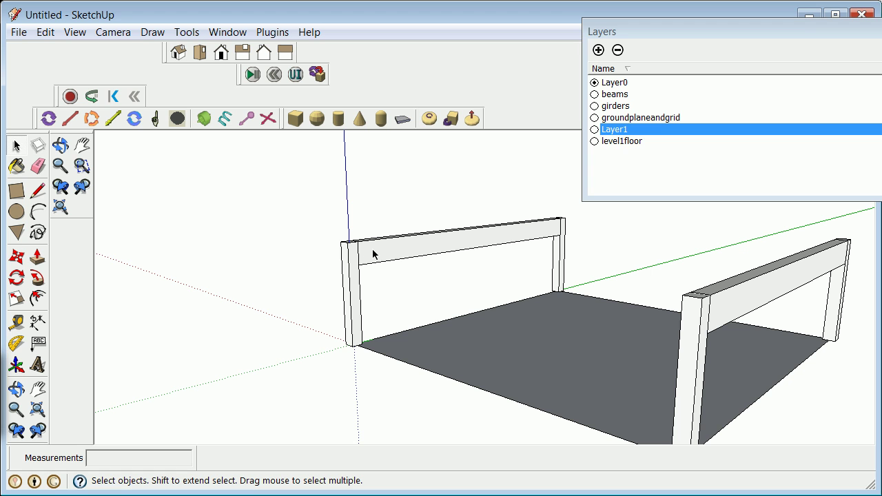
# Draw a 1 by 0.5 rectangle on the left post top.
pyautogui.click(17, 190)
pyautogui.scroll(2, 362, 246)
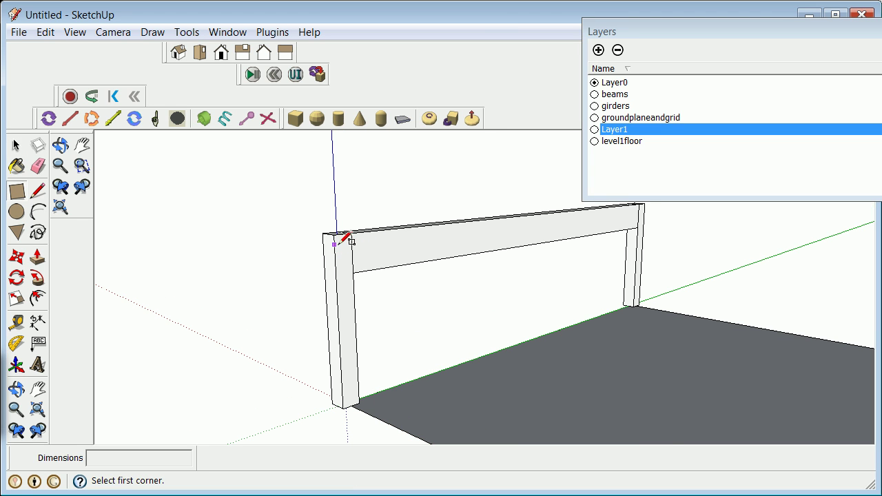
pyautogui.click(334, 235)
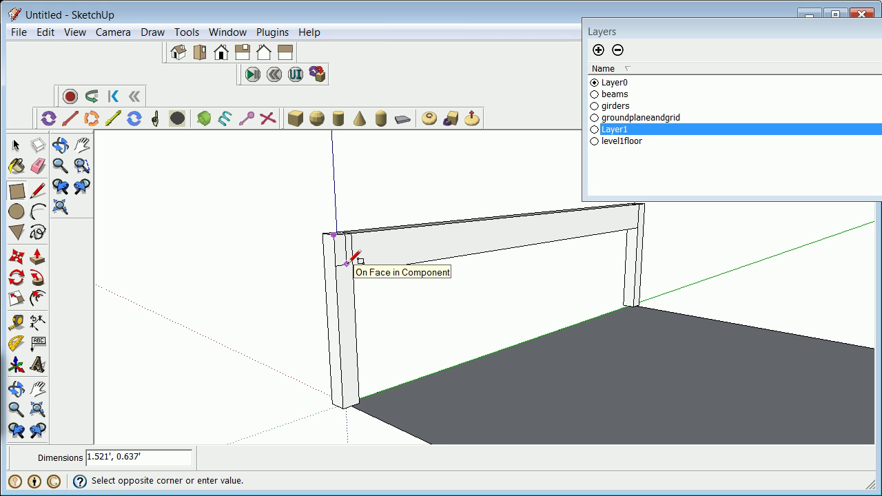
pyautogui.write('1')
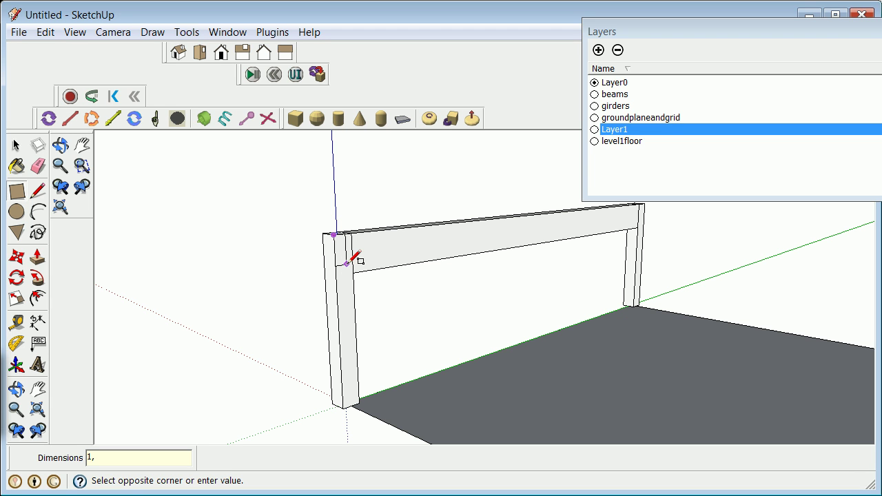
pyautogui.write(',.5')
pyautogui.press('Return')
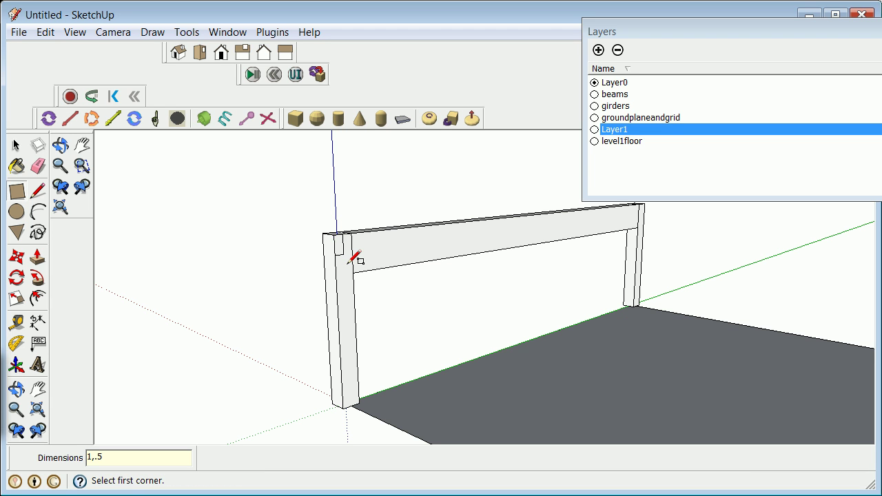
pyautogui.moveTo(349, 263); pyautogui.dragTo(536, 281, button='middle')
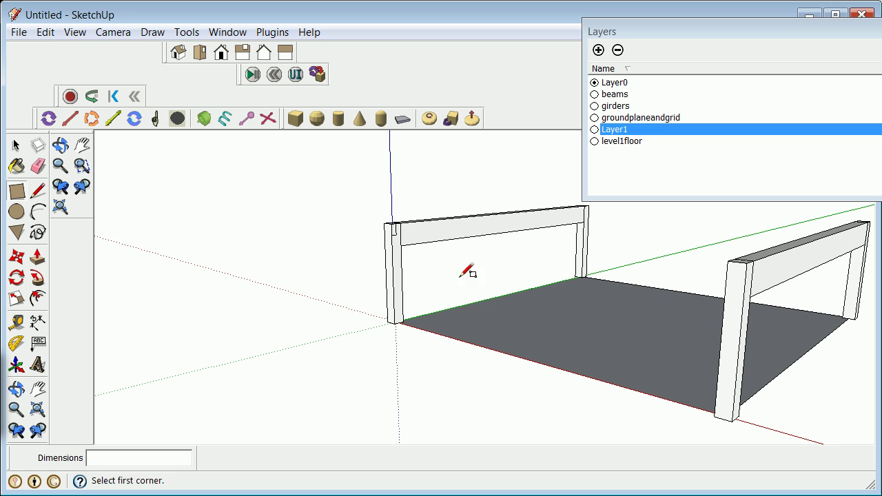
# Push/Pull the rectangle 29' across to the far frame and select the new beam.
pyautogui.click(37, 257)
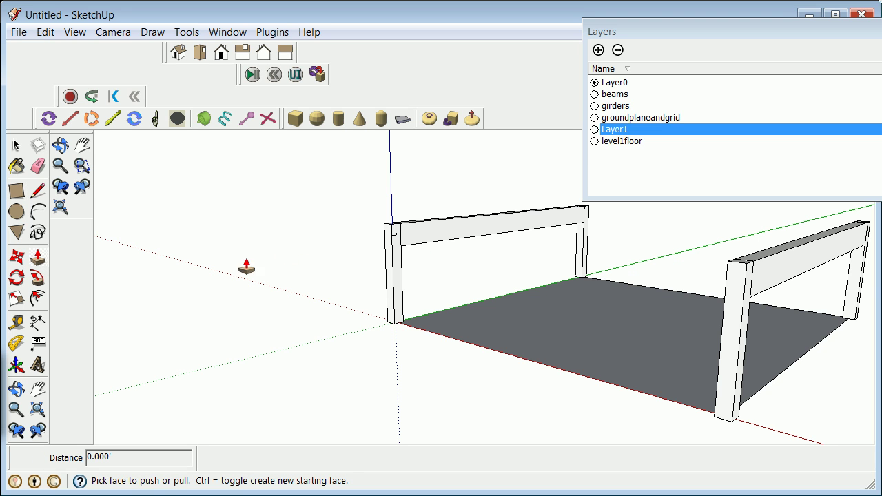
pyautogui.moveTo(394, 237); pyautogui.dragTo(727, 278)
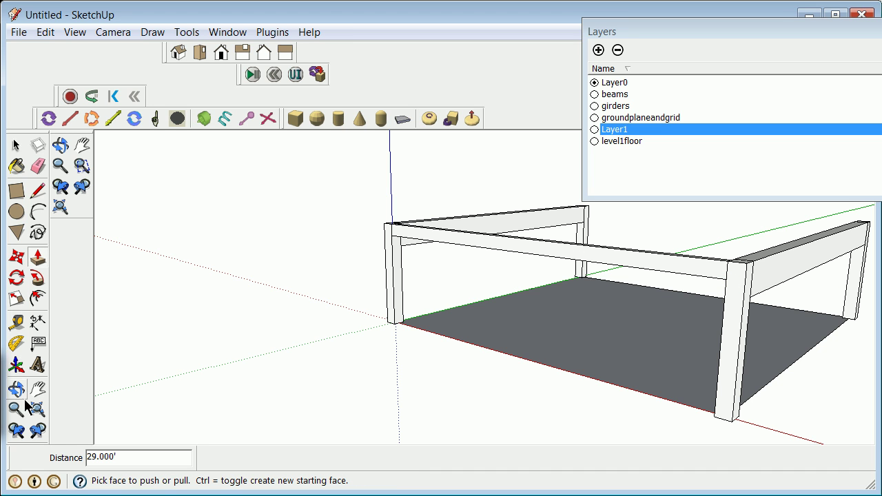
pyautogui.click(17, 389)
pyautogui.moveTo(359, 400); pyautogui.dragTo(213, 296)
pyautogui.click(16, 144)
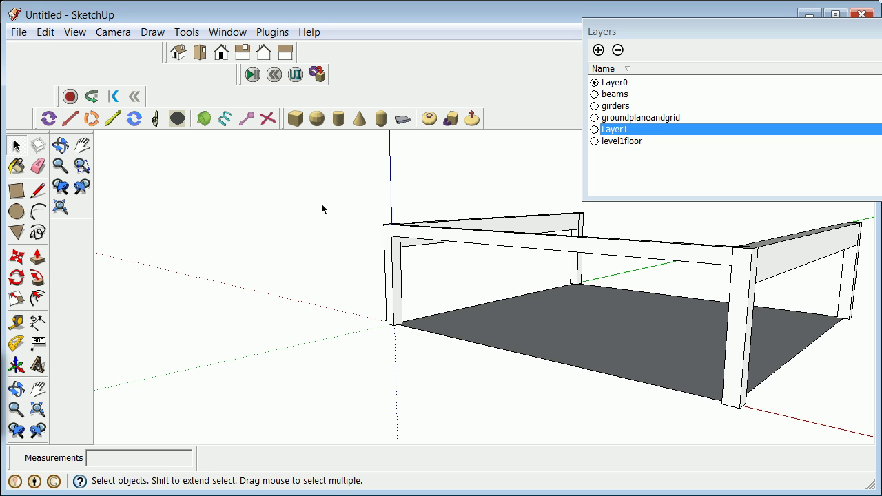
pyautogui.moveTo(372, 205); pyautogui.dragTo(756, 293)
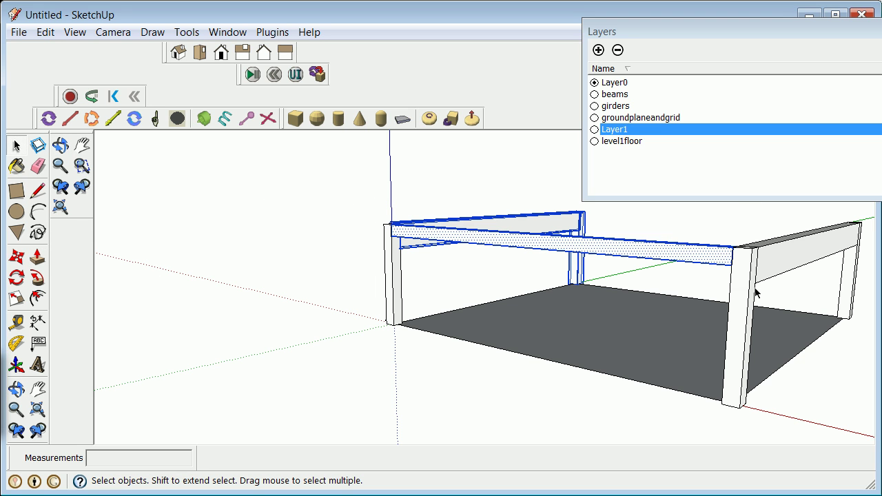
# Make the front crossbeam alone into a component named 'beam'.
pyautogui.keyDown('shift'); pyautogui.click(502, 224); pyautogui.keyUp('shift')
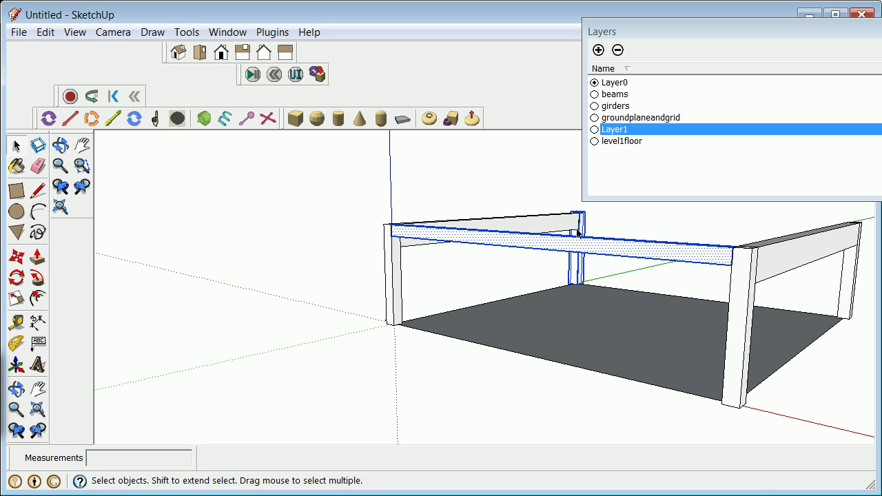
pyautogui.keyDown('shift'); pyautogui.click(574, 265); pyautogui.keyUp('shift')
pyautogui.rightClick(567, 246)
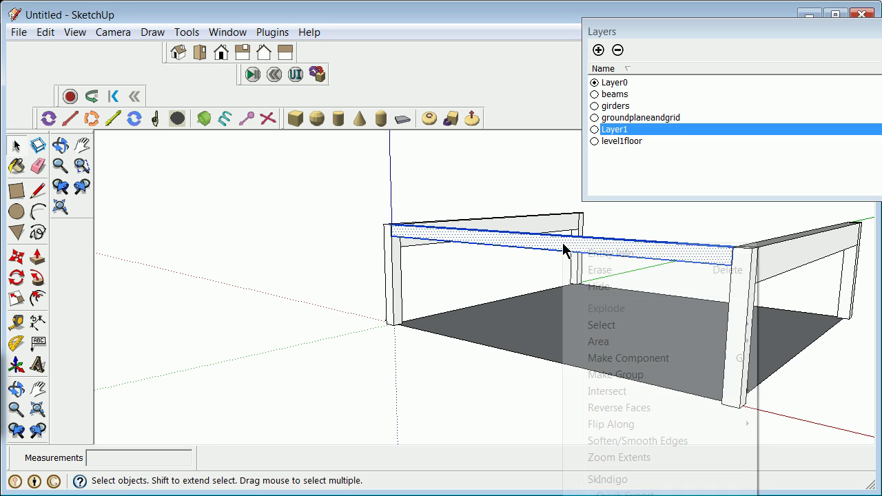
pyautogui.click(660, 359)
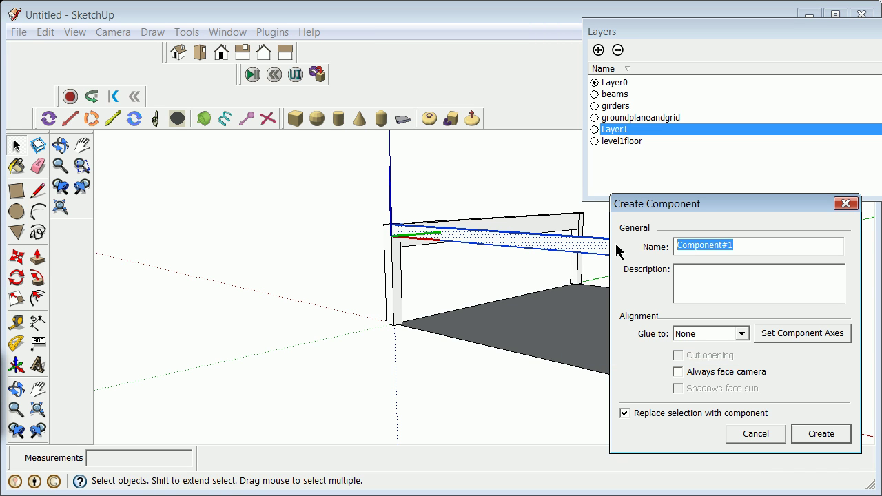
pyautogui.write('beam')
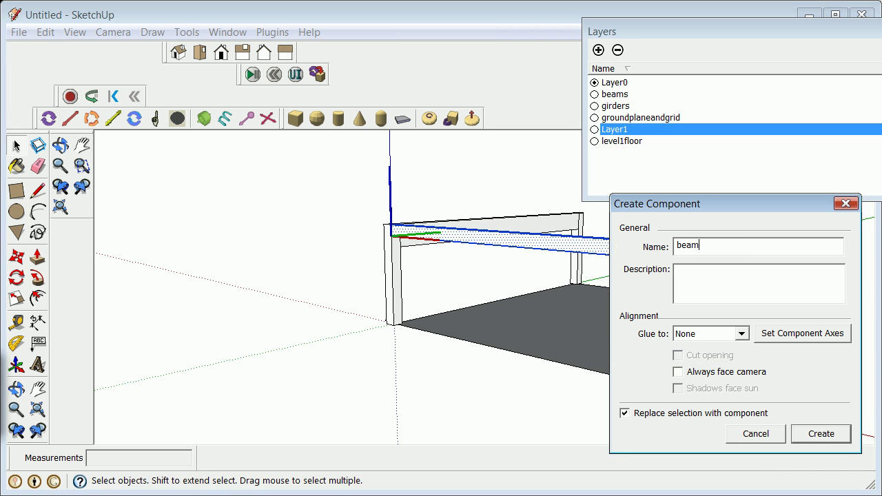
pyautogui.click(821, 434)
# Reselect the beam component and set its Entity Info layer to beams.
pyautogui.click(457, 302)
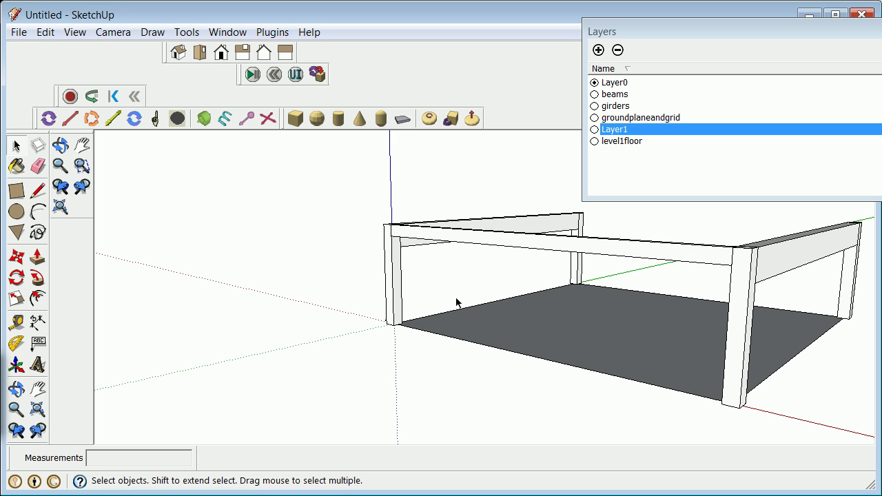
pyautogui.click(486, 241)
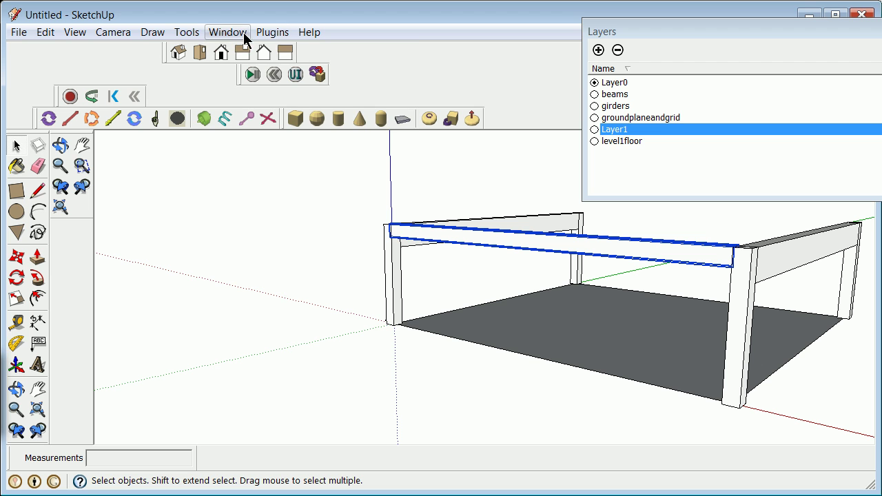
pyautogui.click(268, 31)
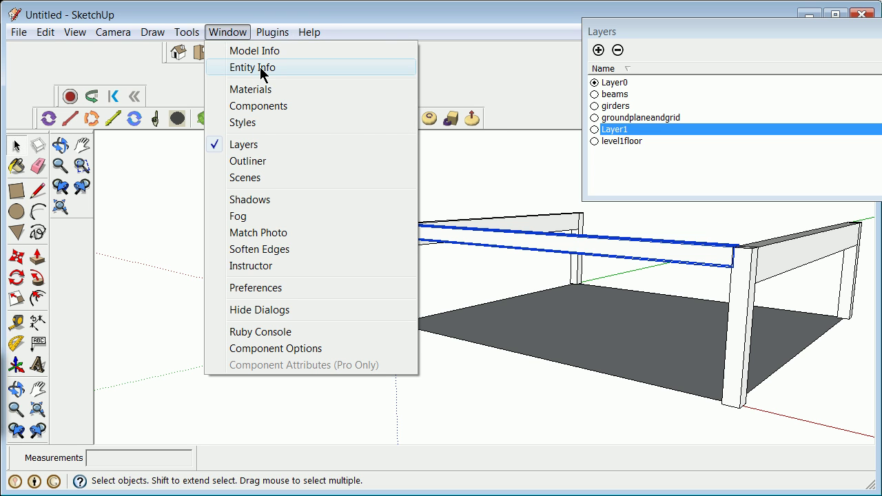
pyautogui.click(254, 68)
pyautogui.click(517, 232)
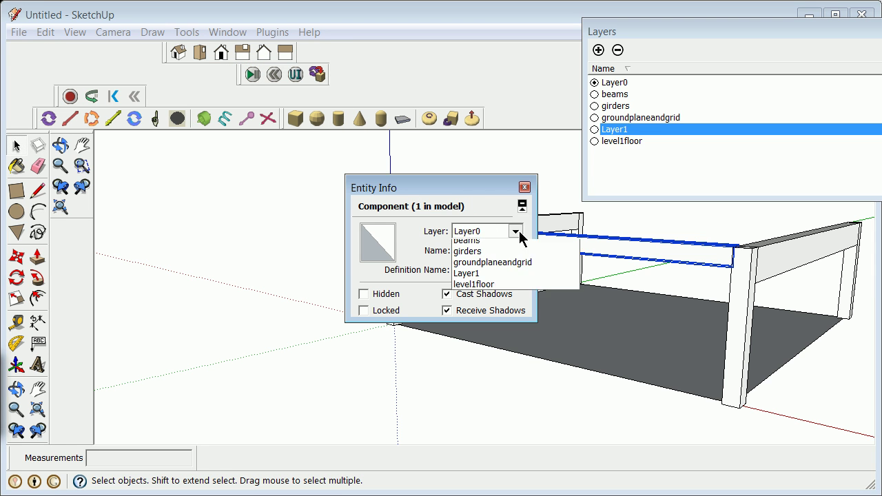
pyautogui.click(486, 257)
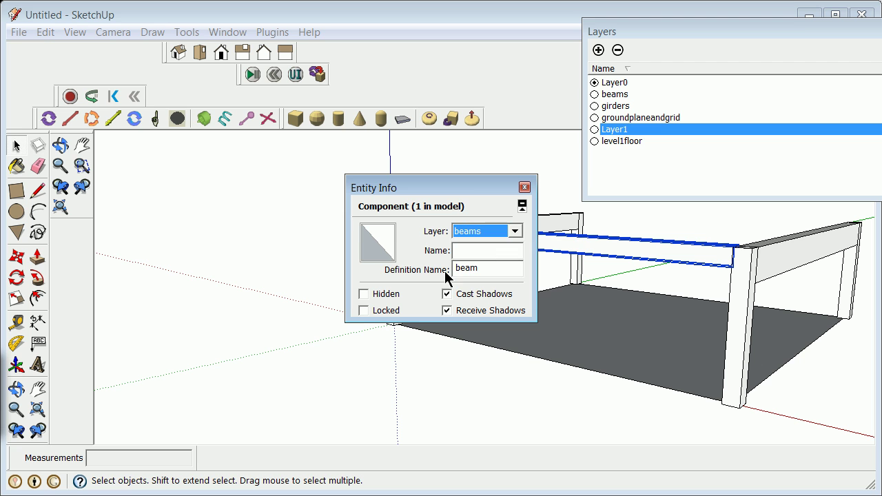
# Close Entity Info, view the frame from above, and select the front beam.
pyautogui.click(525, 188)
pyautogui.click(294, 242)
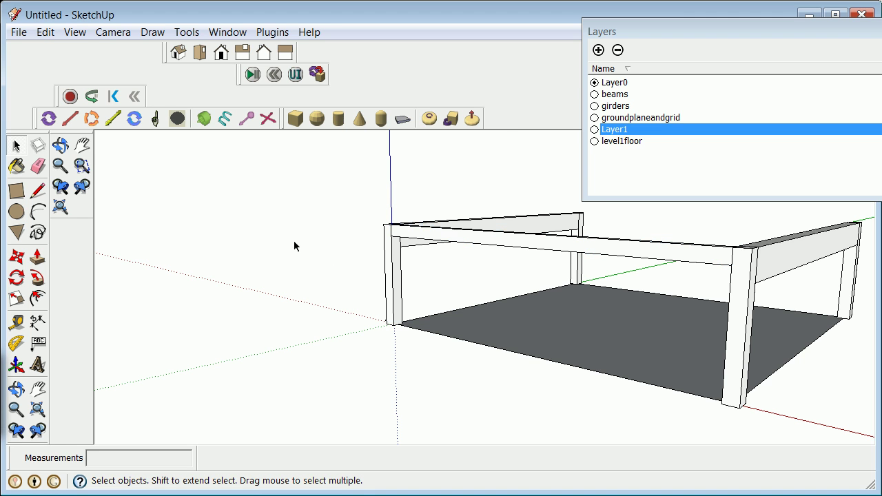
pyautogui.click(16, 390)
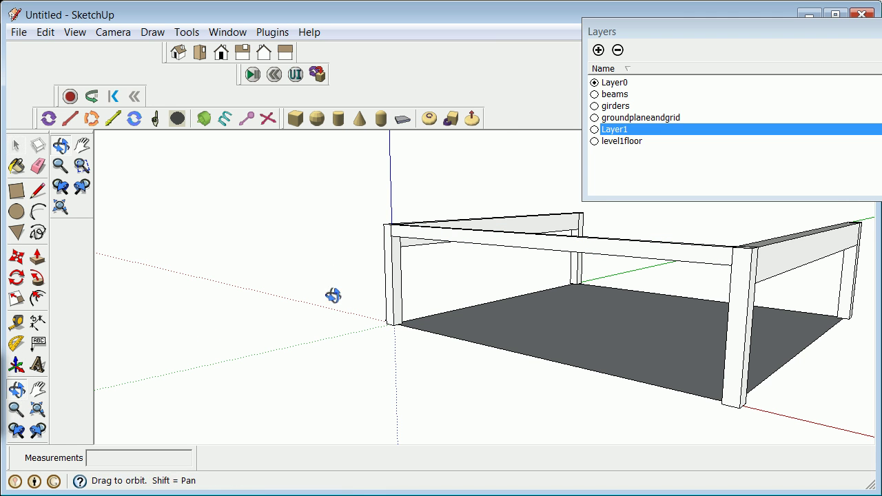
pyautogui.moveTo(333, 295); pyautogui.dragTo(419, 357)
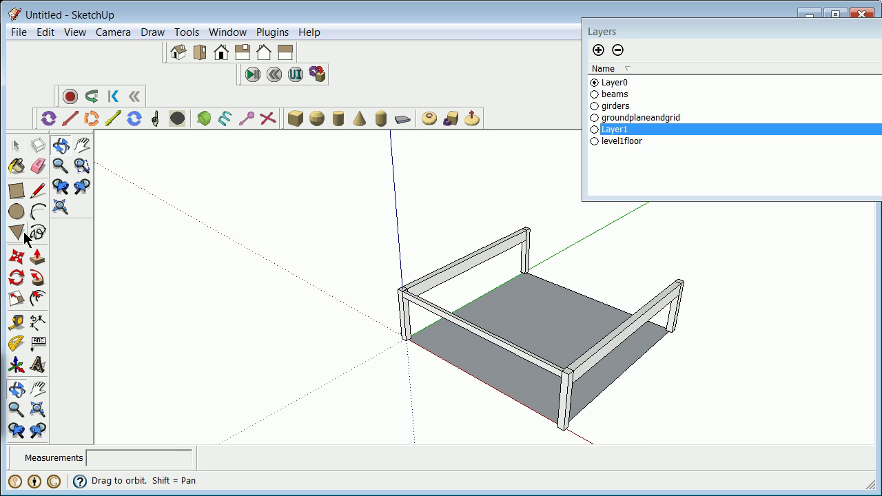
pyautogui.click(16, 145)
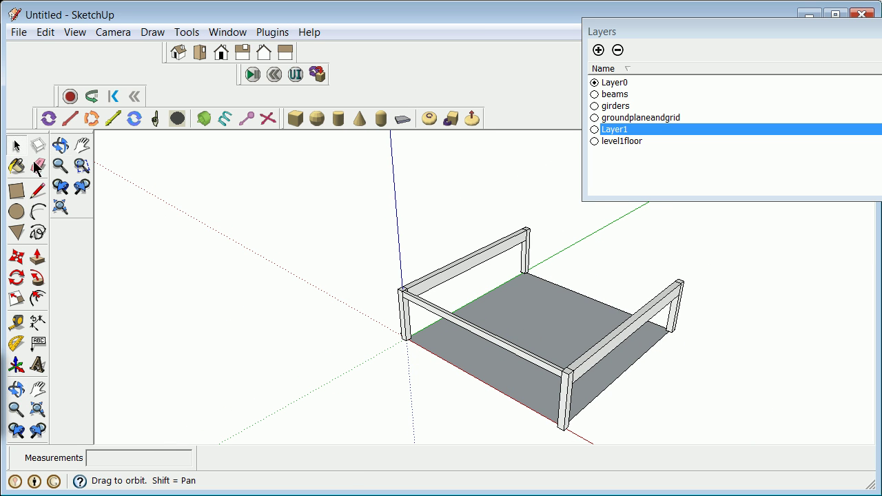
pyautogui.click(423, 309)
pyautogui.scroll(3, 423, 309)
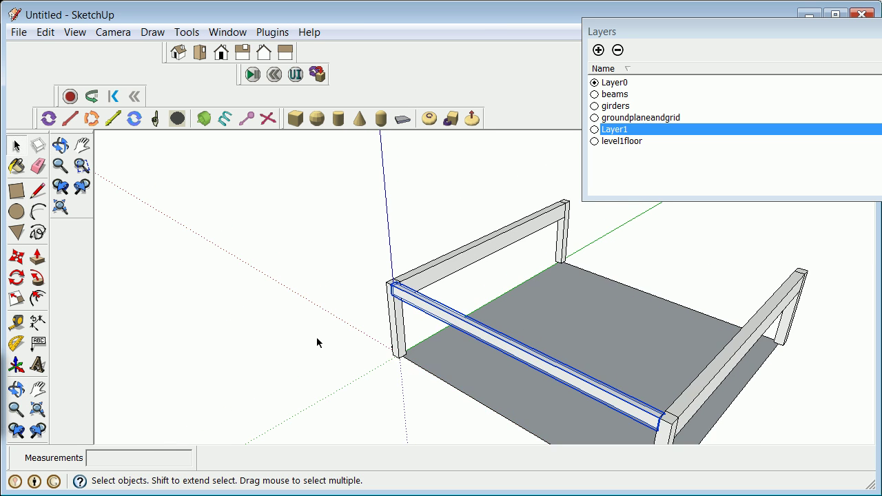
# Copy the beam 6' with Move, then array it 5x across the frame.
pyautogui.click(17, 257)
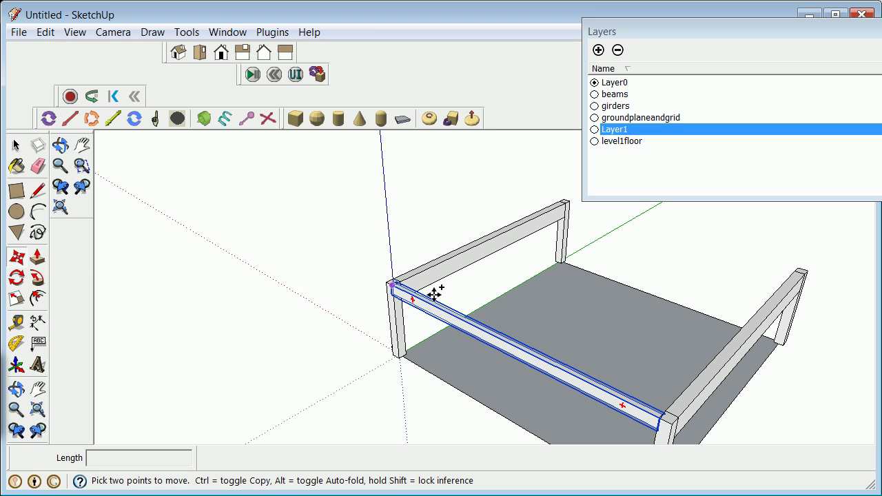
pyautogui.click(393, 286)
pyautogui.press('ctrl')
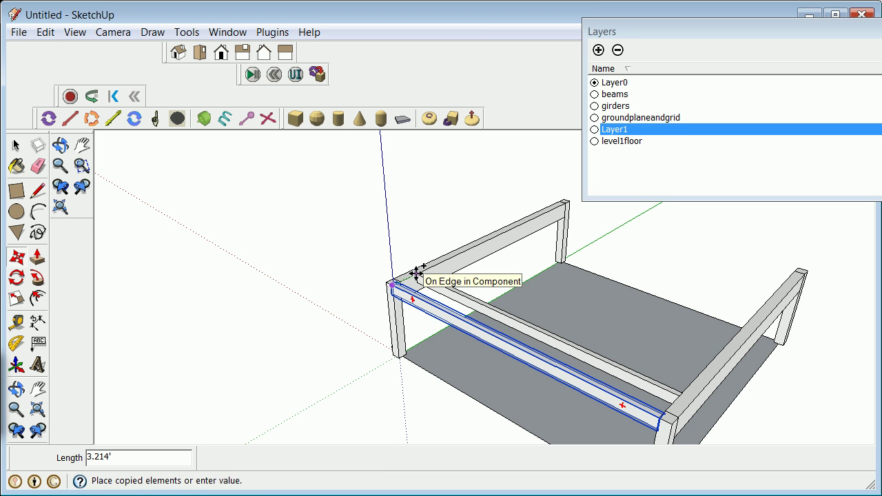
pyautogui.write("6'")
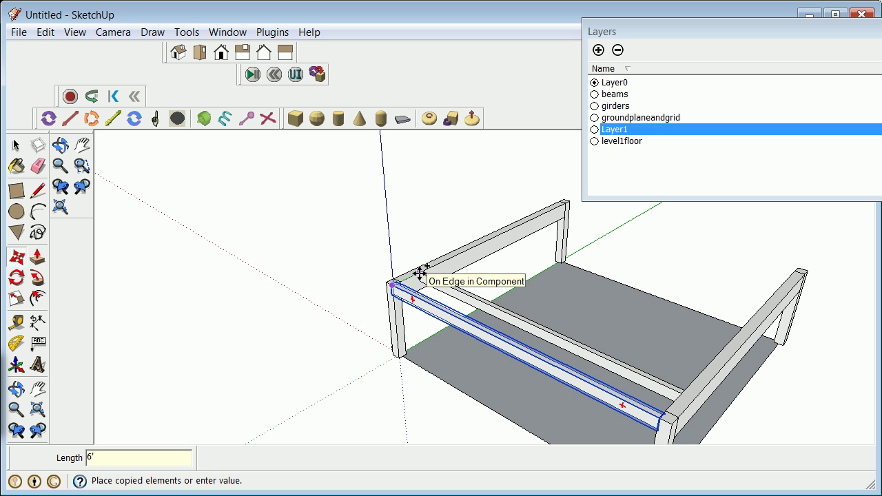
pyautogui.press('Return')
pyautogui.write('\\')
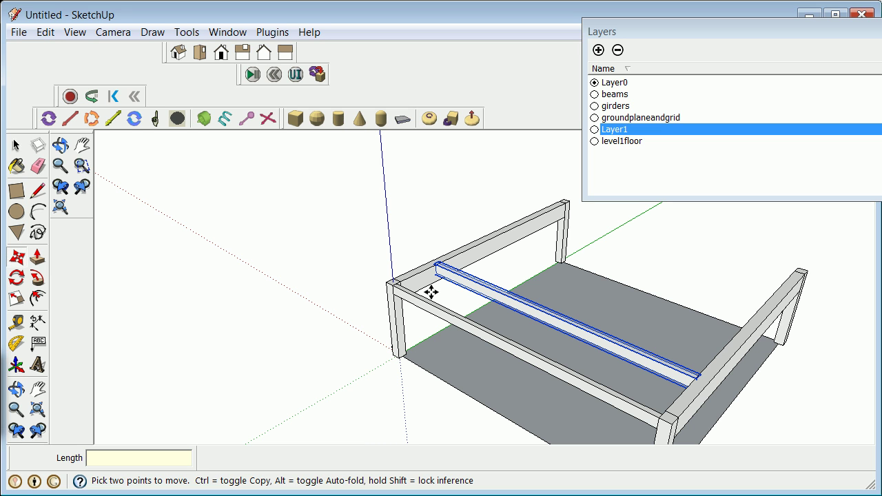
pyautogui.press('Return')
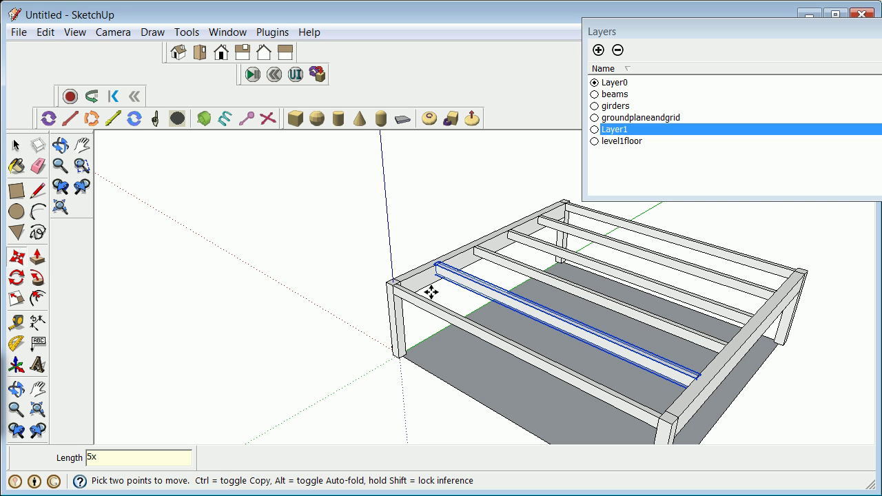